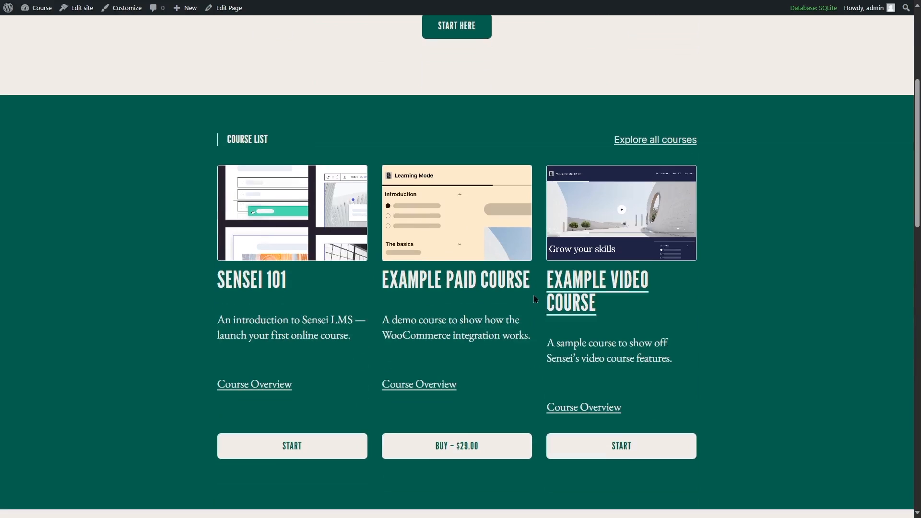
Step: Look over the course list on the demo homepage and open the site's admin dashboard
scroll(223, 199, "down", 7)
scroll(217, 200, "down", 2)
scroll(216, 200, "up", 8)
mouse_move(44, 10)
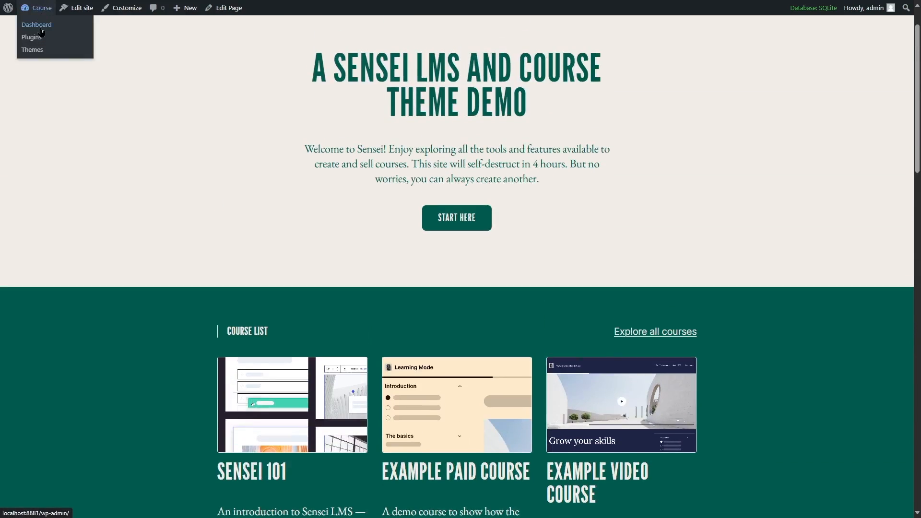
left_click(40, 28)
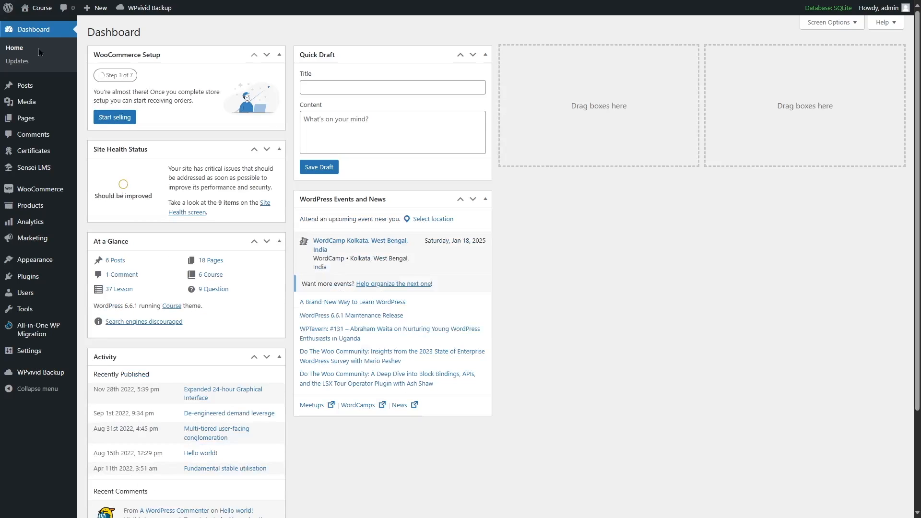
Step: Look over the Sensei LMS home page and open the list of all questions
mouse_move(55, 168)
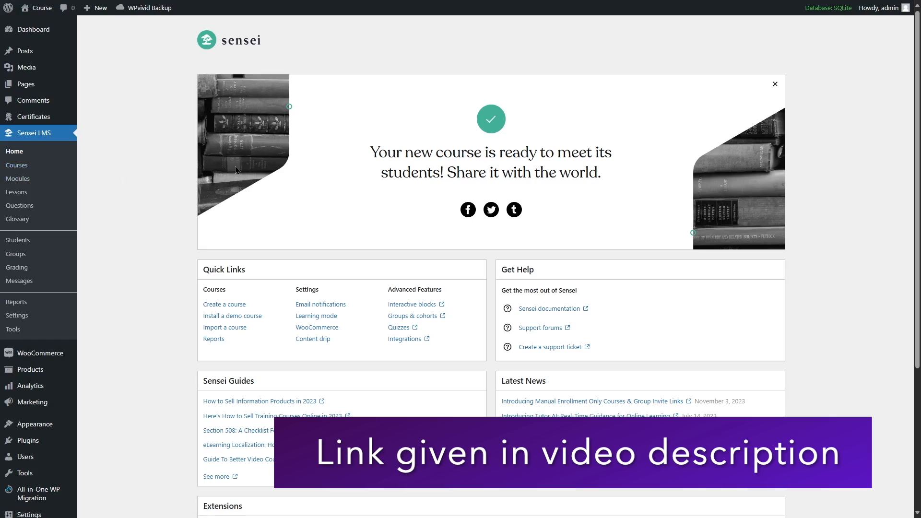
scroll(235, 169, "down", 4)
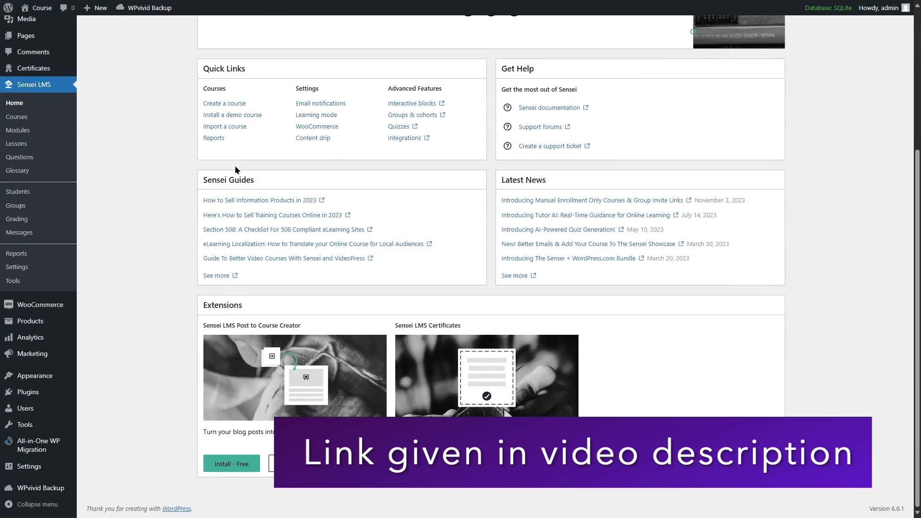
scroll(235, 169, "up", 4)
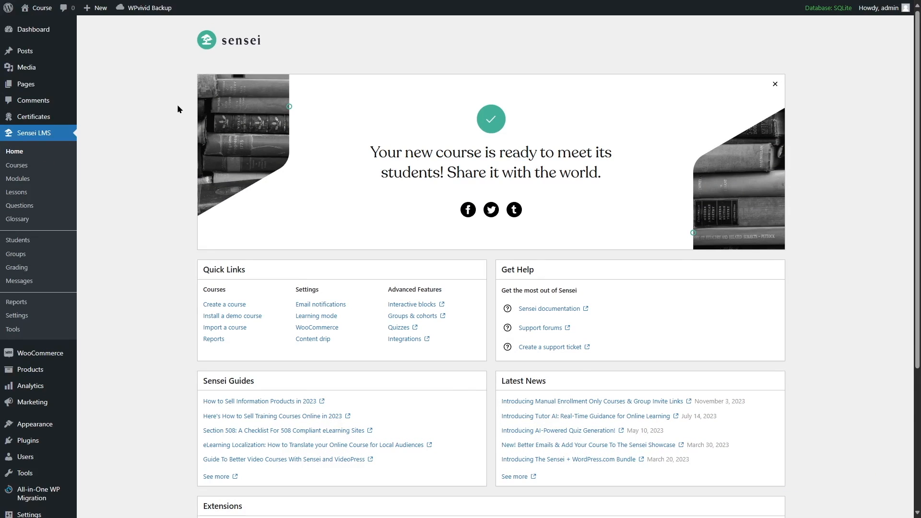
left_click(18, 208)
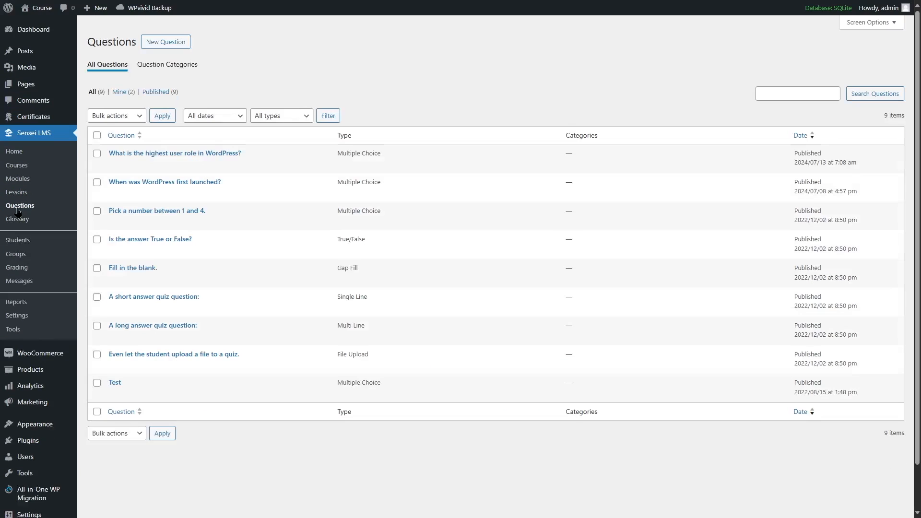
Step: Start a new question and examine its question type, grade and block settings without filling it in
left_click(166, 42)
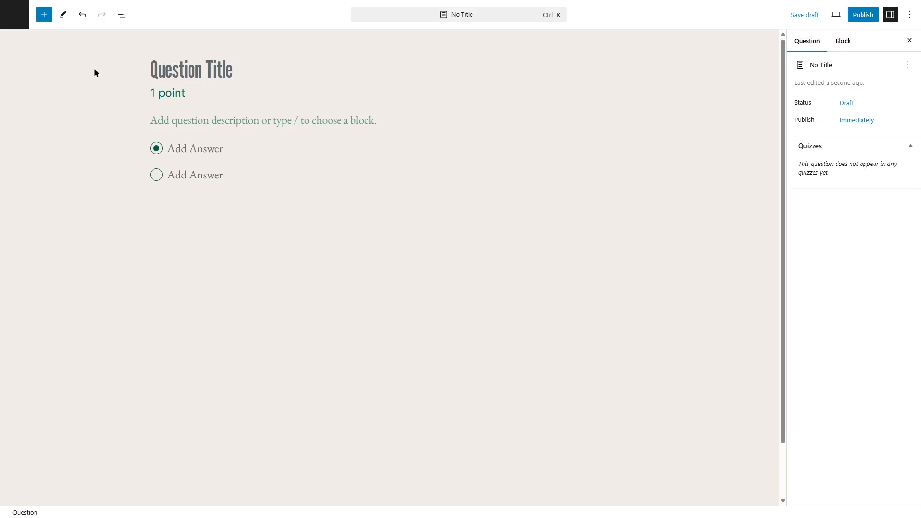
left_click(174, 70)
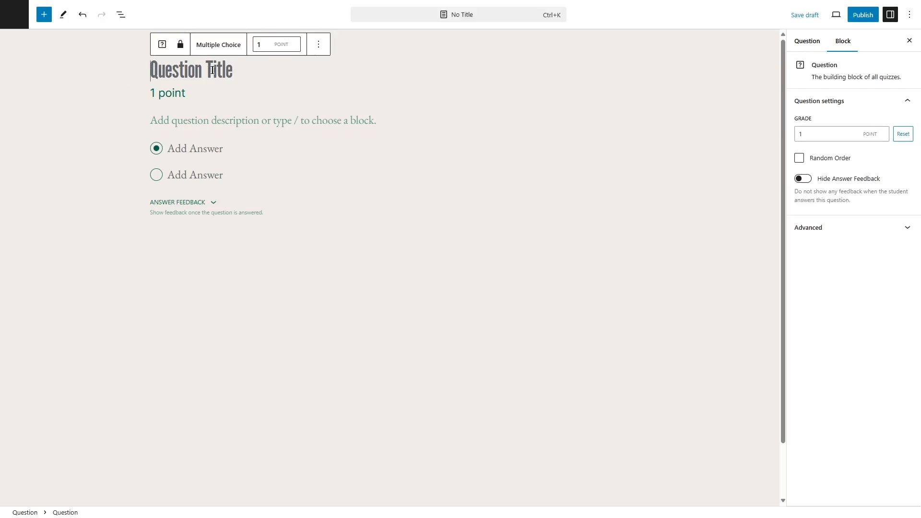
left_click(210, 44)
left_click(73, 275)
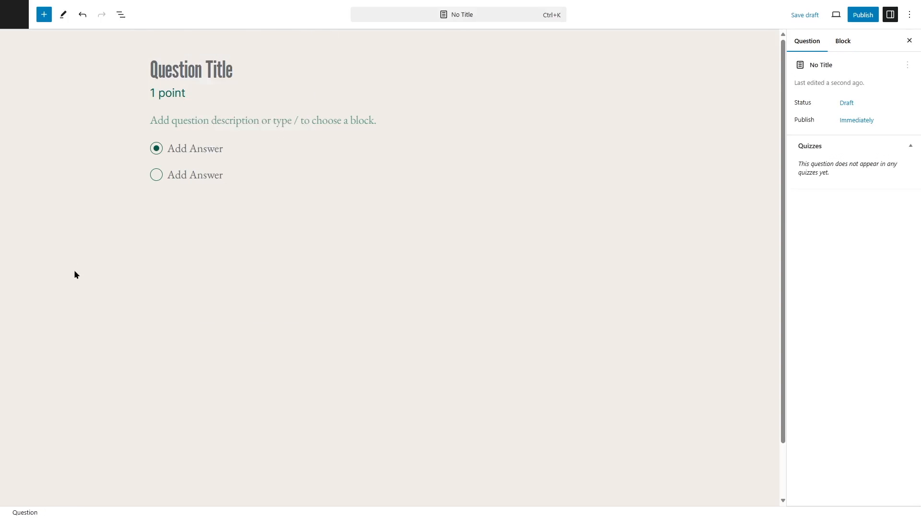
left_click(192, 84)
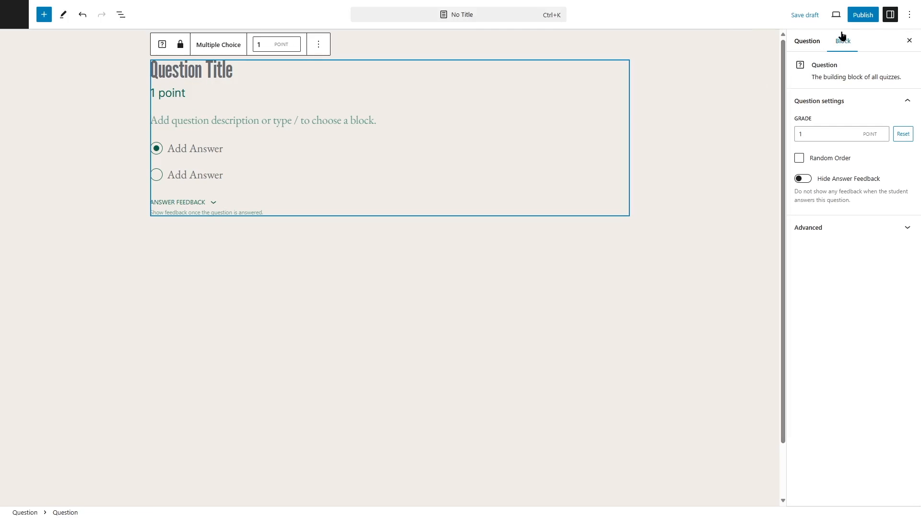
left_click(808, 42)
left_click(842, 41)
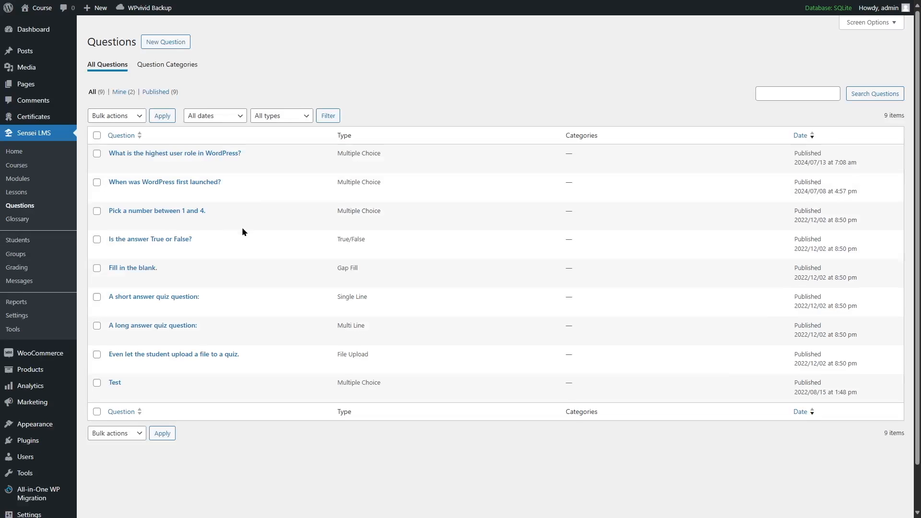
Step: Open the WordPress Web Development course for editing and review its modules and lessons
left_click(16, 165)
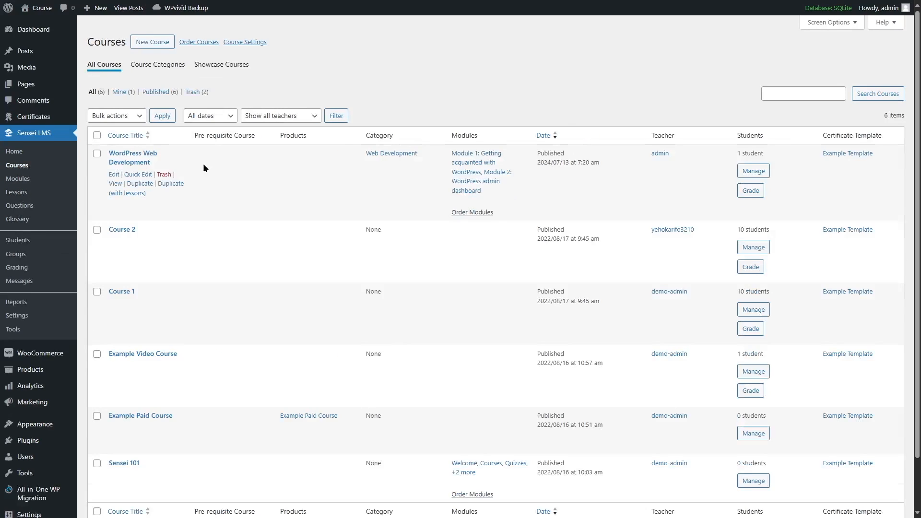
left_click(113, 174)
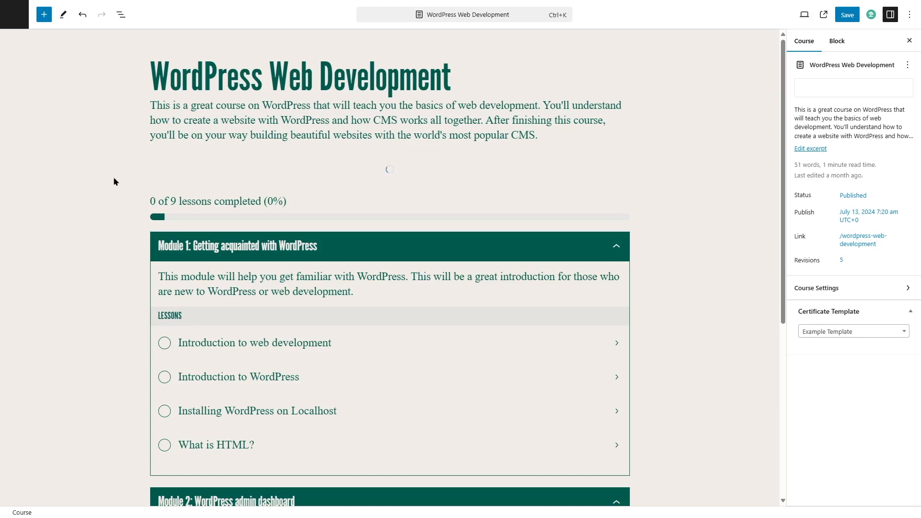
scroll(114, 181, "down", 5)
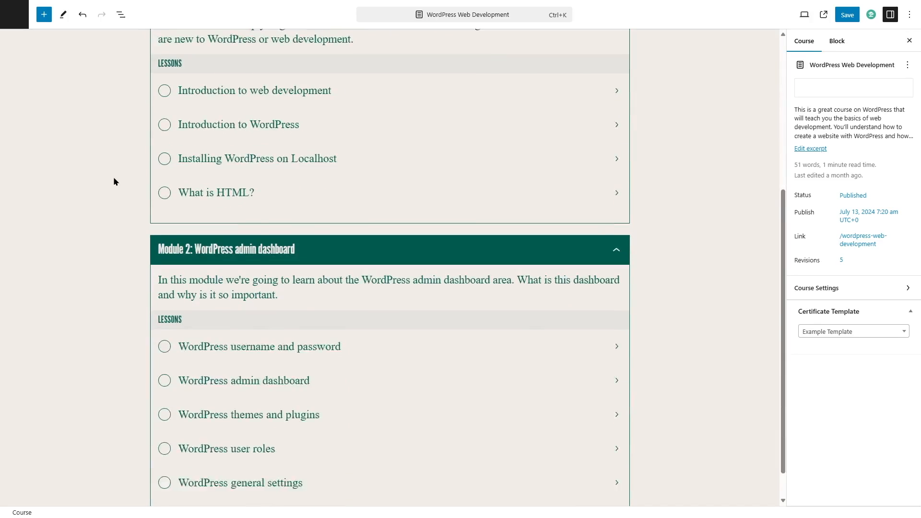
scroll(114, 182, "up", 3)
scroll(254, 168, "down", 2)
scroll(252, 144, "up", 2)
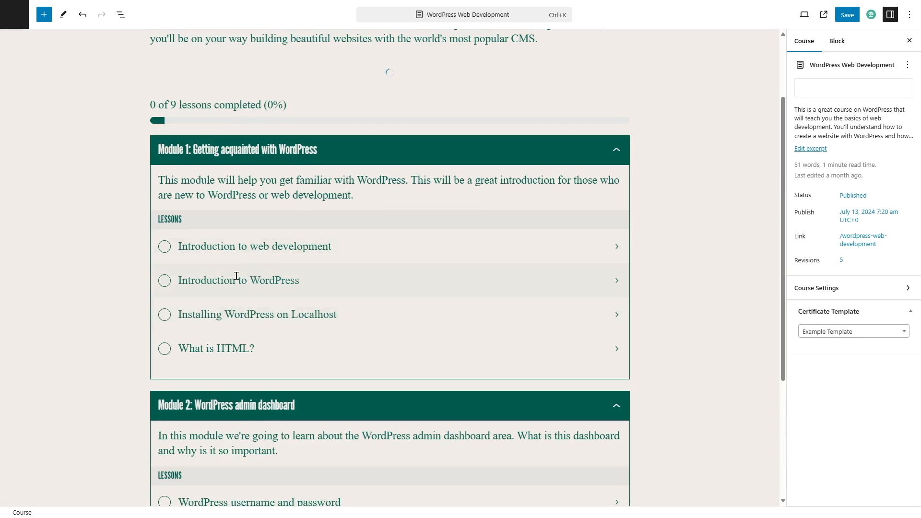
Step: Open the Introduction to WordPress lesson from Module 1 for editing, leaving the course without saving
left_click(284, 279)
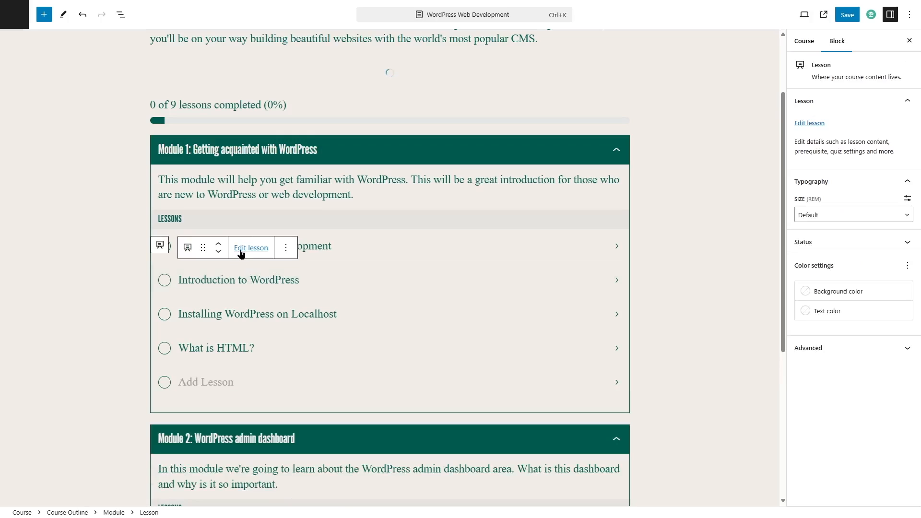
left_click(254, 249)
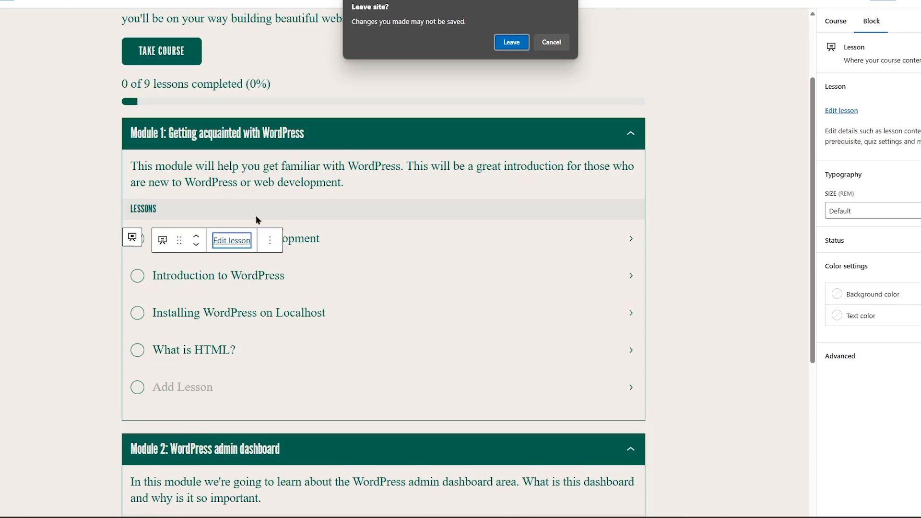
left_click(510, 43)
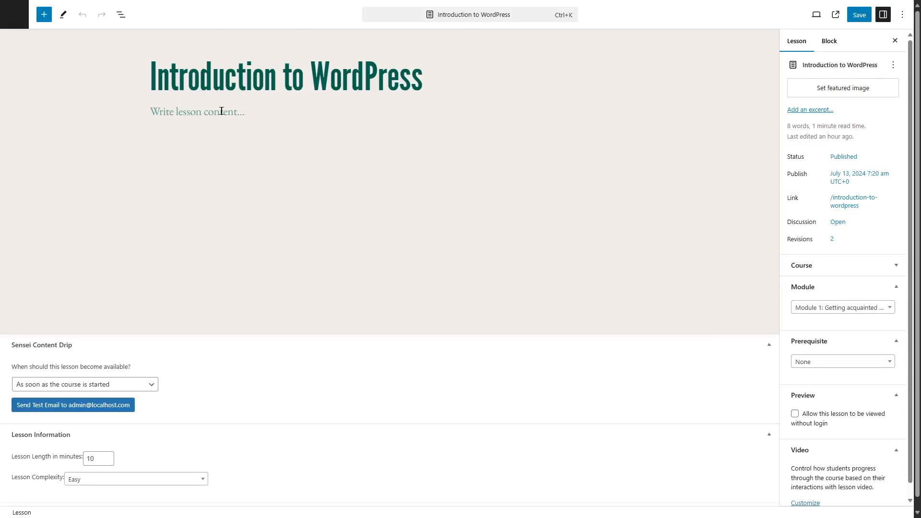
Step: Insert a Sensei LMS Question block below the empty paragraph in the lesson content
left_click(192, 114)
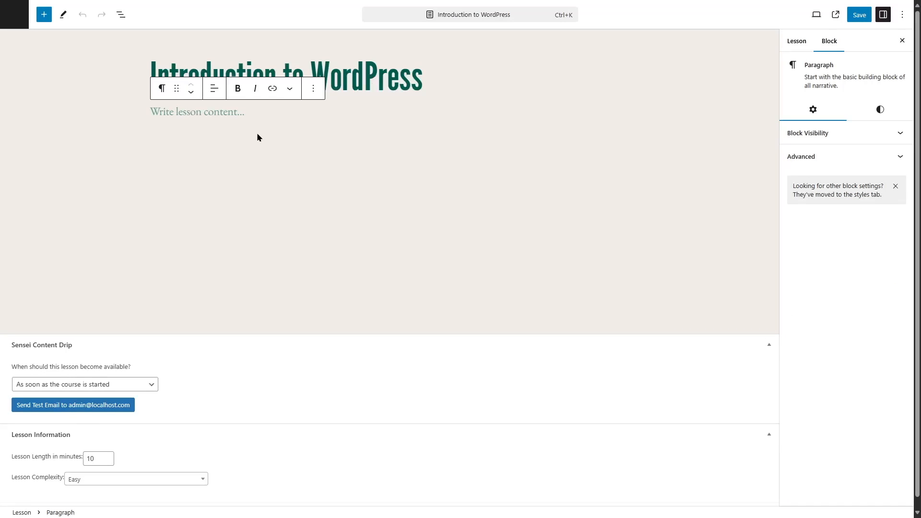
left_click(156, 112)
left_click(43, 15)
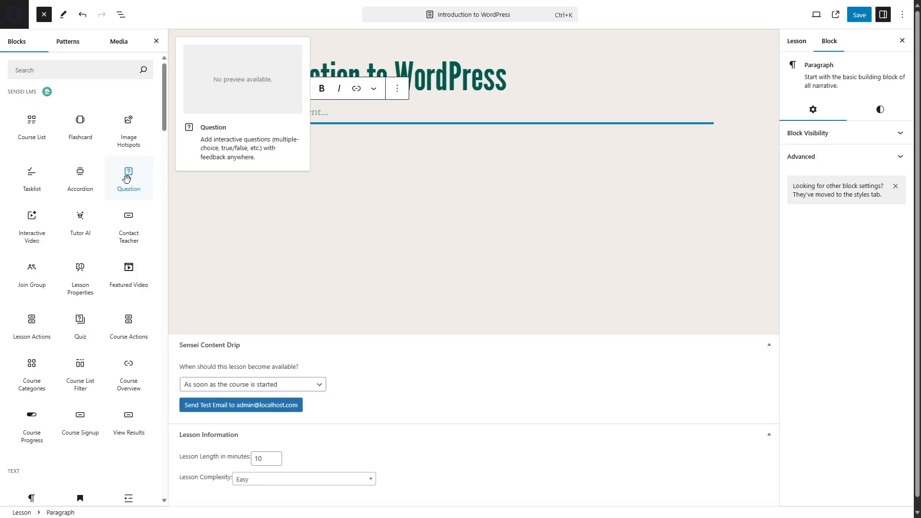
left_click_drag(127, 173, 278, 140)
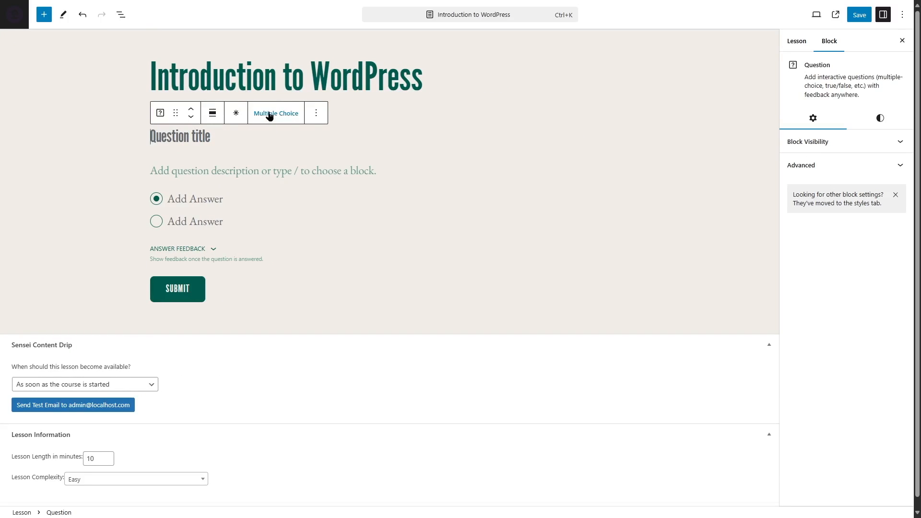
Step: Review the available question types and choose Multiple Choice for the question
left_click(286, 117)
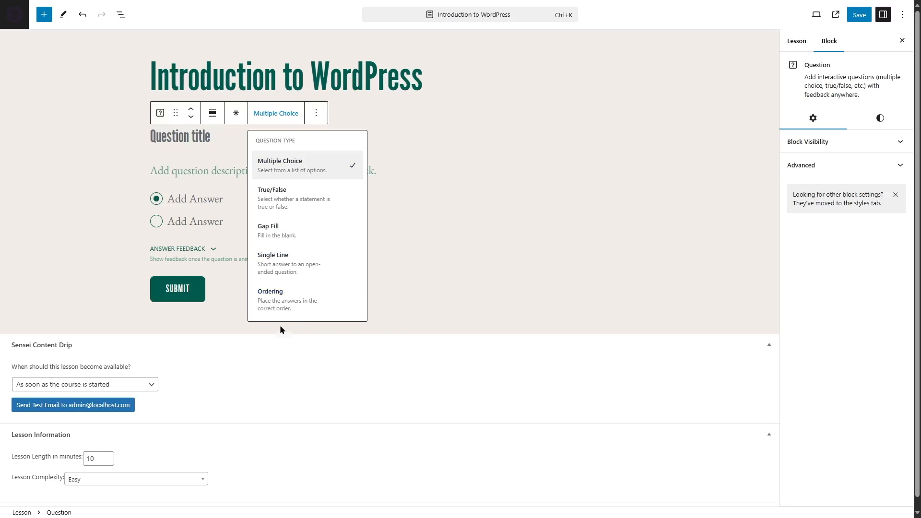
left_click(240, 272)
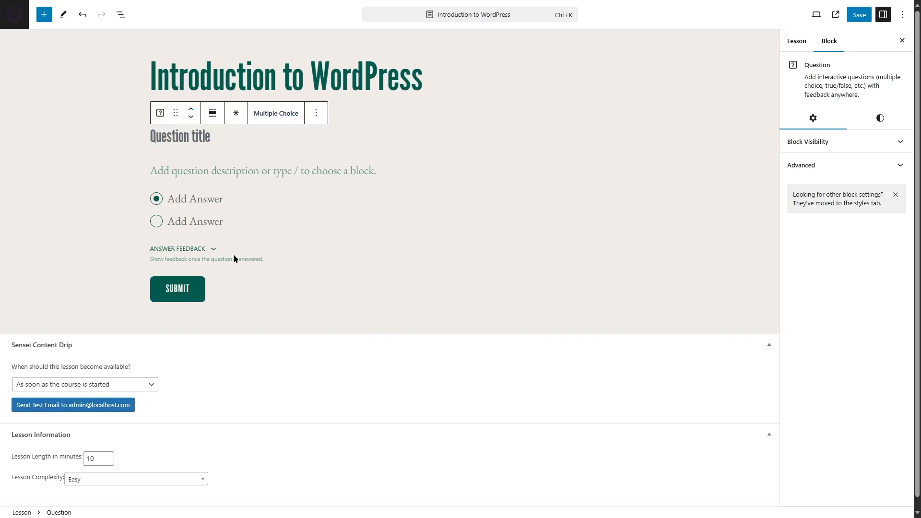
left_click(276, 113)
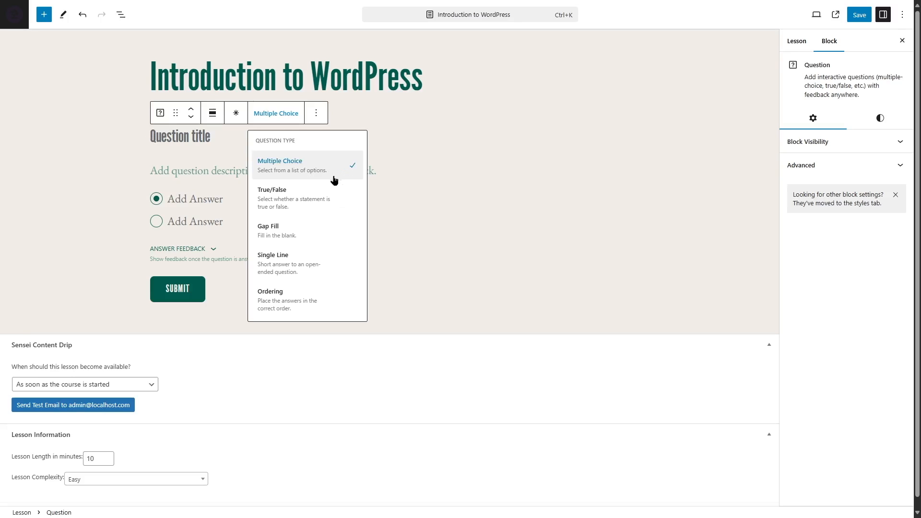
left_click(278, 167)
Step: Title the question "In which year was WordPress first launched?" and leave its description empty
left_click(182, 136)
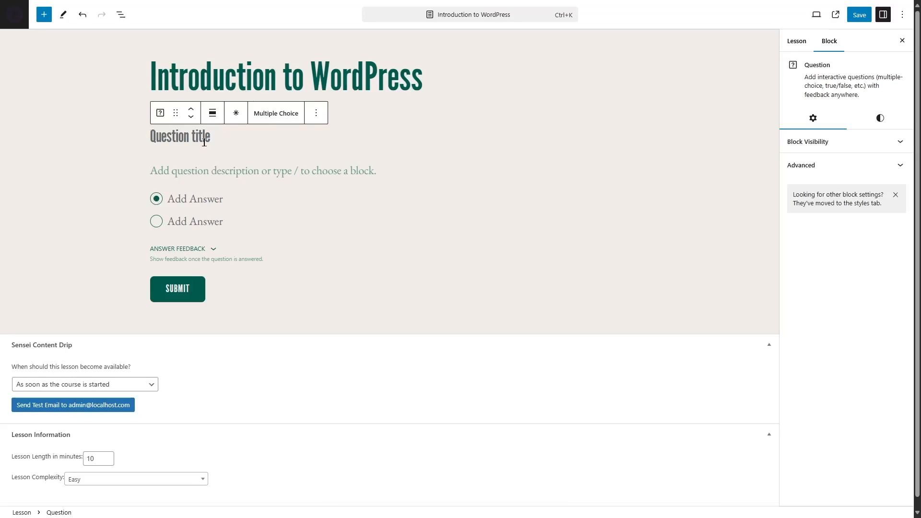
type("In which year was WordPress first launched?")
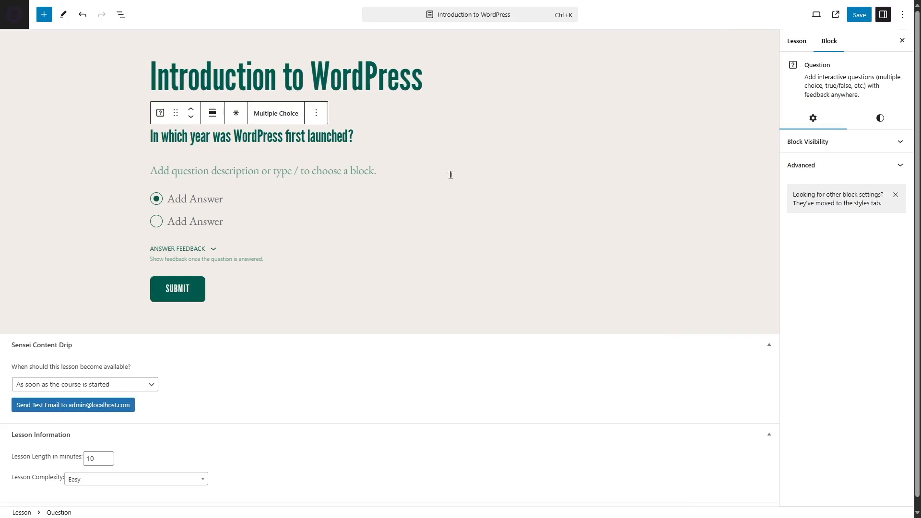
left_click(195, 169)
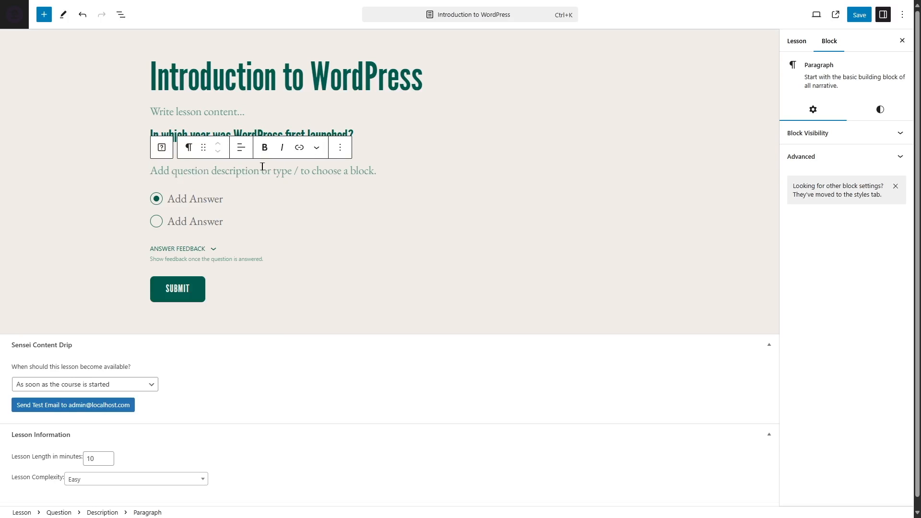
Step: Add the four answers 2006, 2003, 2004 and 2005 to the question
left_click(184, 202)
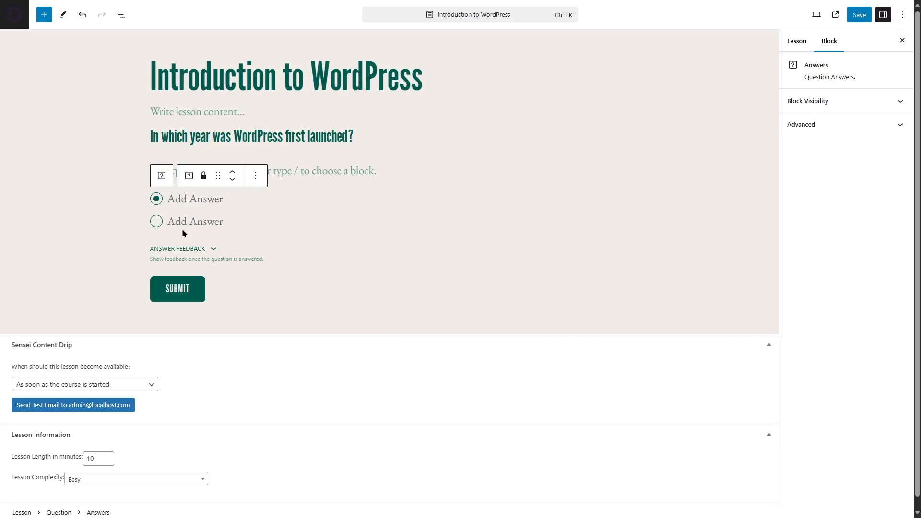
type("2006")
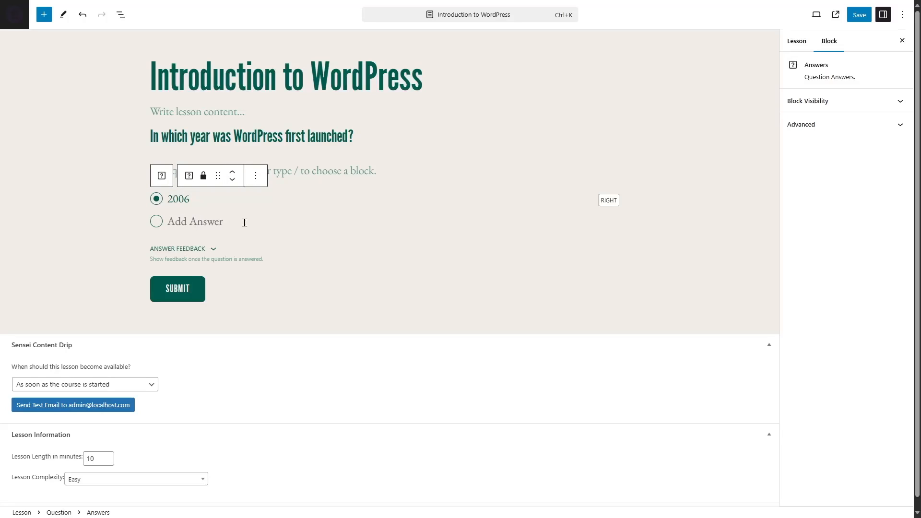
type("2003")
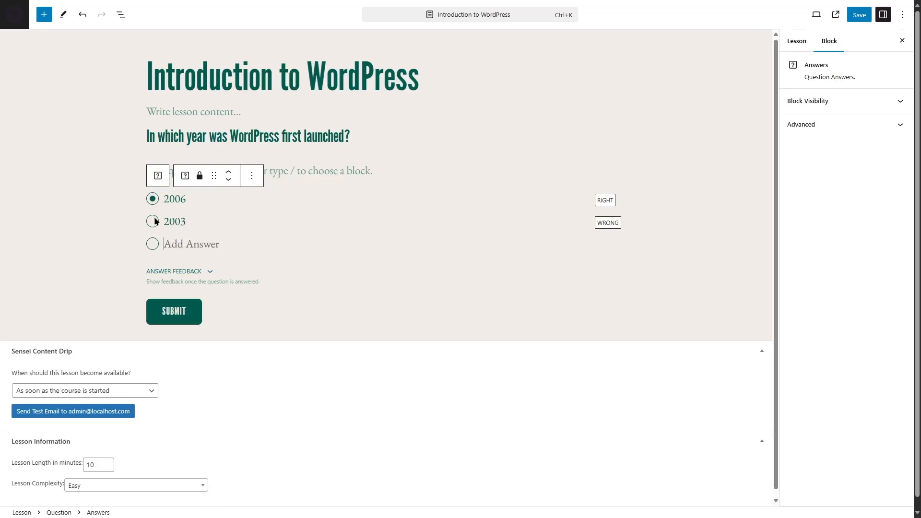
type("2004")
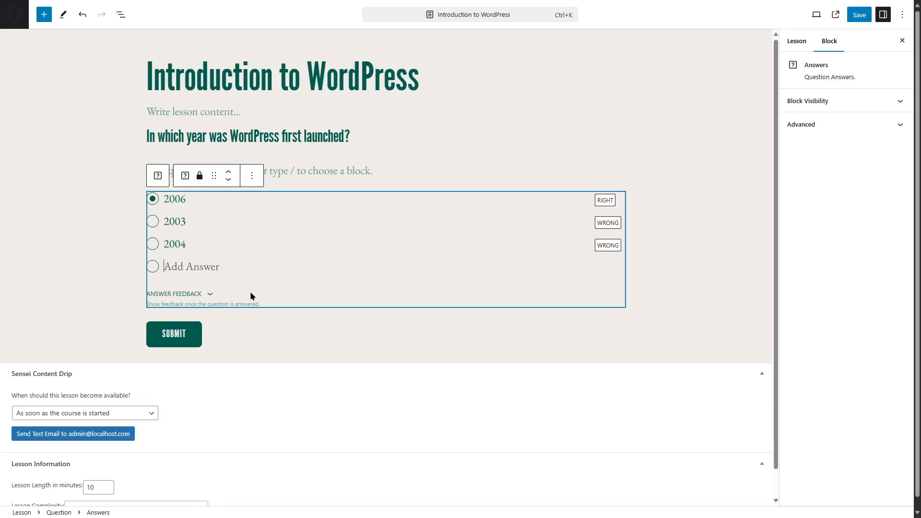
type("2005")
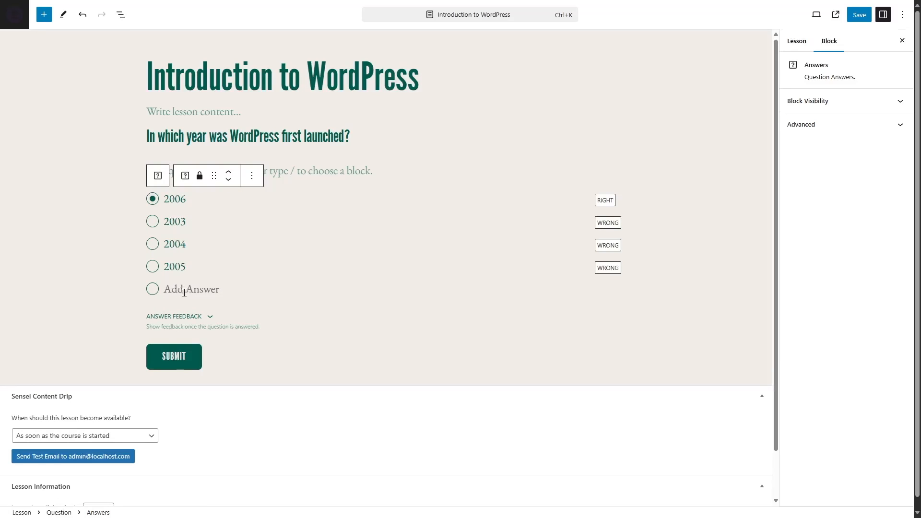
left_click(184, 264)
Step: Mark answer 2003 as right and answer 2006 as wrong
left_click(604, 224)
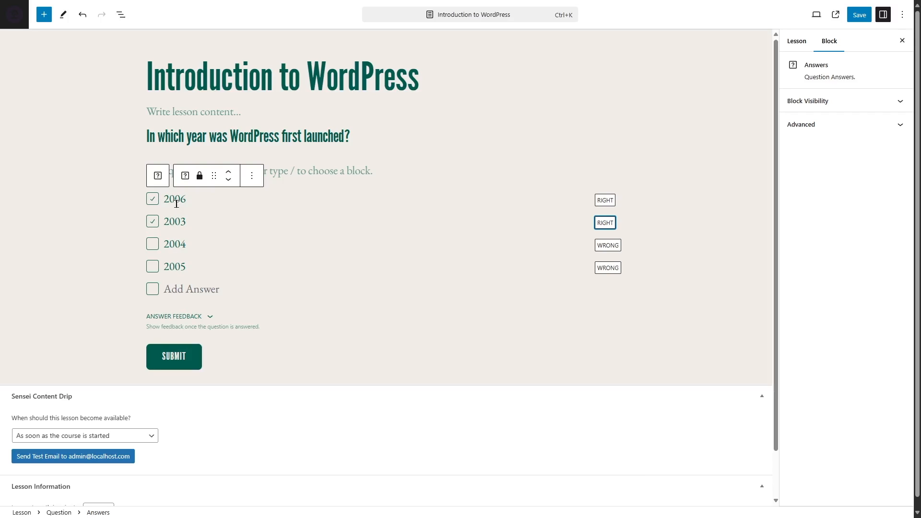
left_click(605, 201)
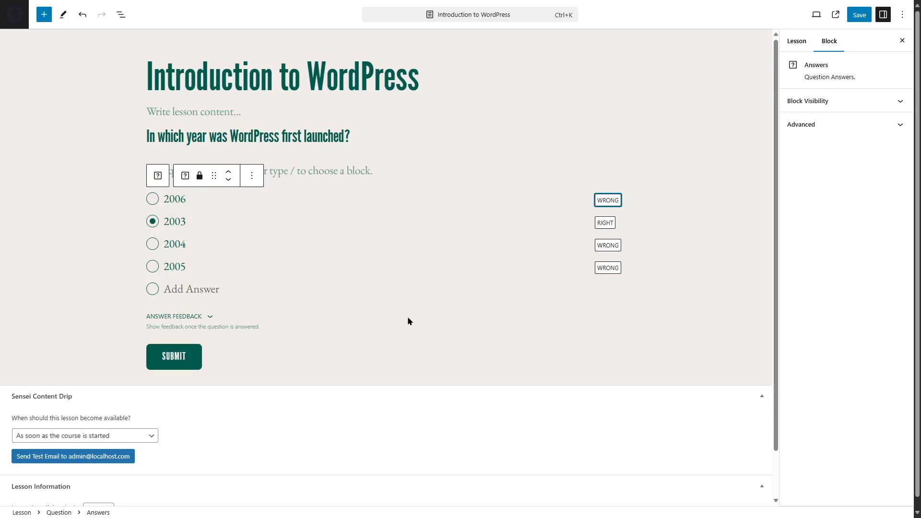
scroll(383, 263, "down", 2)
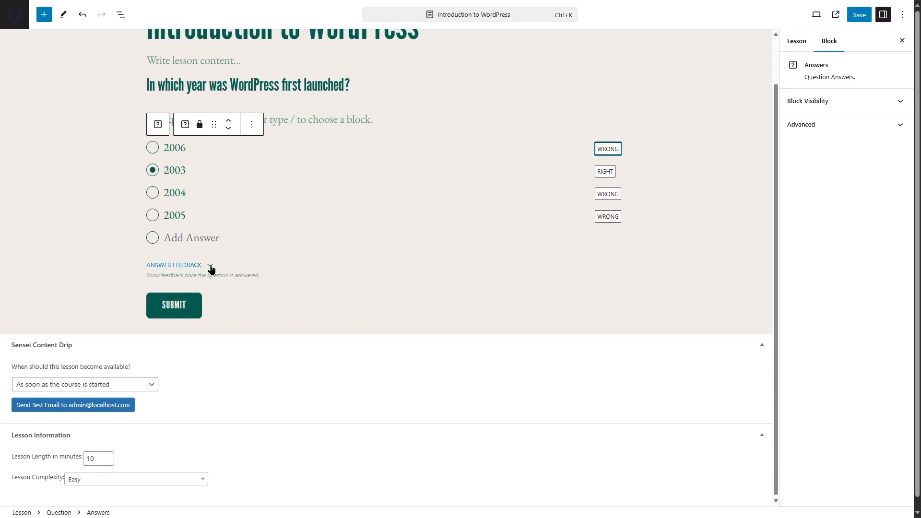
Step: Set the question's correct-answer feedback to "That's right! WordPress was first launched in the year 2003."
left_click(208, 266)
scroll(210, 267, "down", 4)
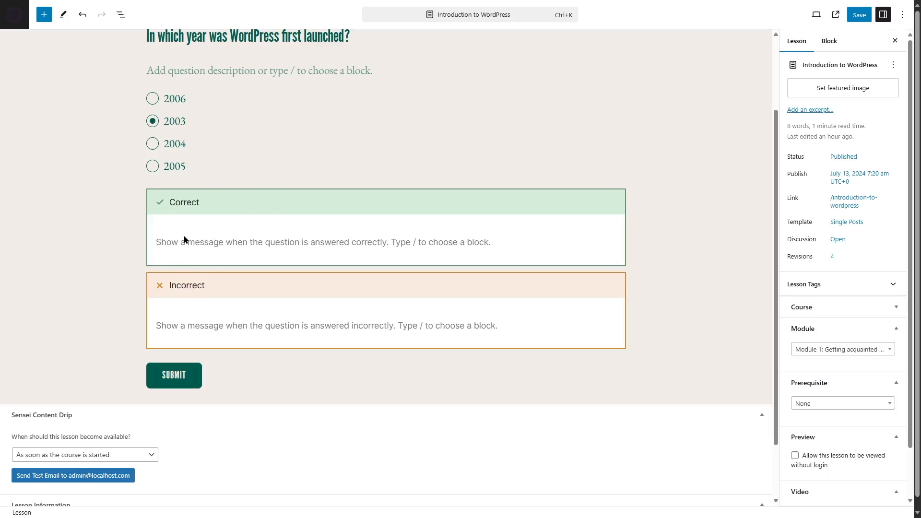
left_click(208, 220)
left_click(226, 290)
type("That's right! WordPress was first launched in the year 2003.")
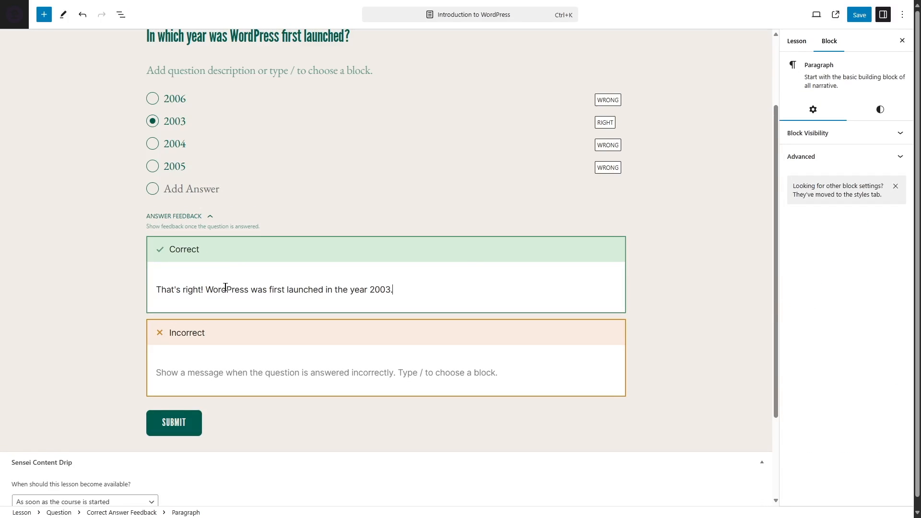
Step: Set the question's incorrect-answer feedback to "Opps! That's not correct." and look over the whole question
left_click(208, 370)
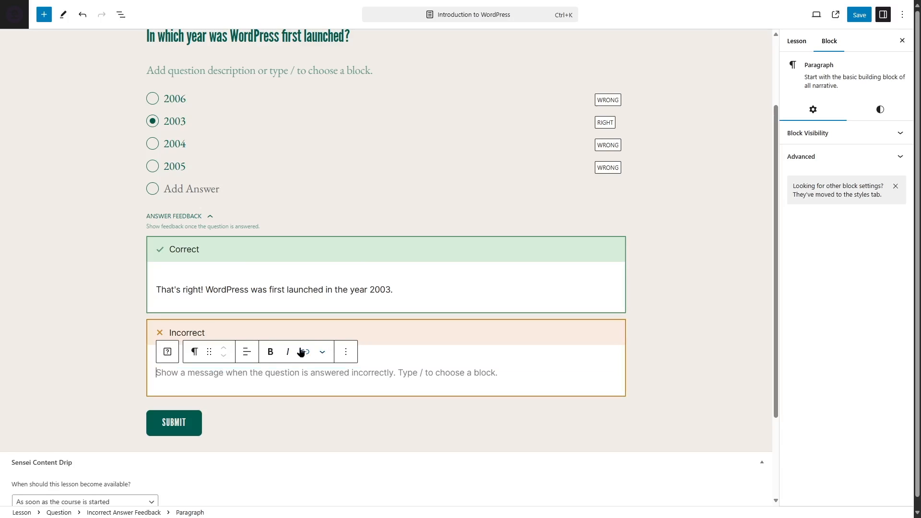
type("Opps! That's not correct.")
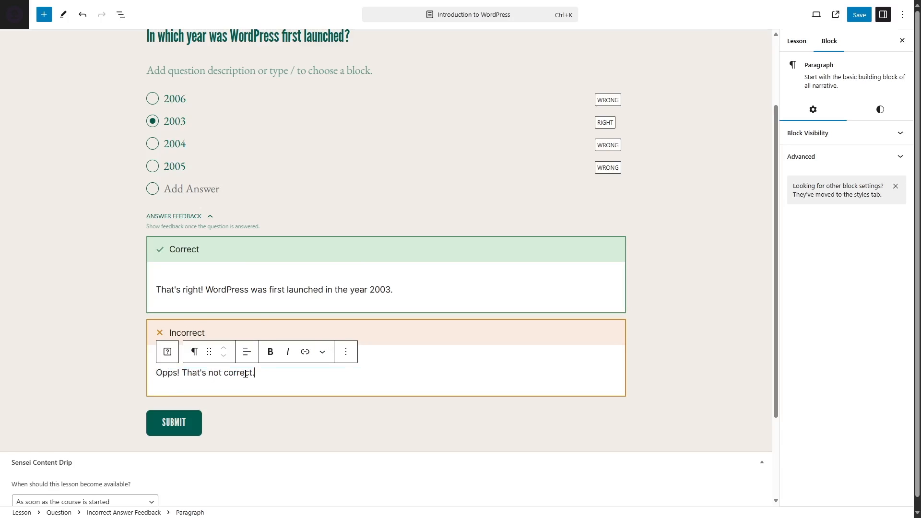
scroll(447, 342, "up", 3)
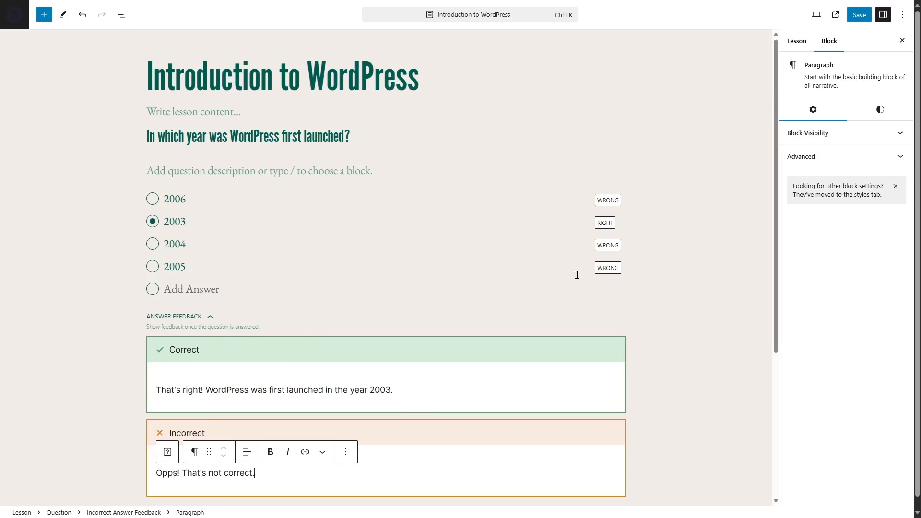
scroll(299, 306, "down", 5)
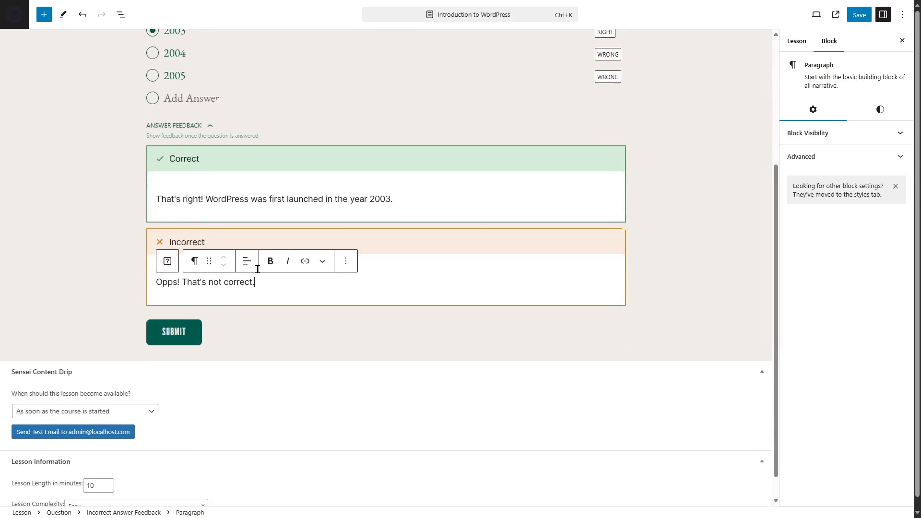
scroll(255, 278, "up", 5)
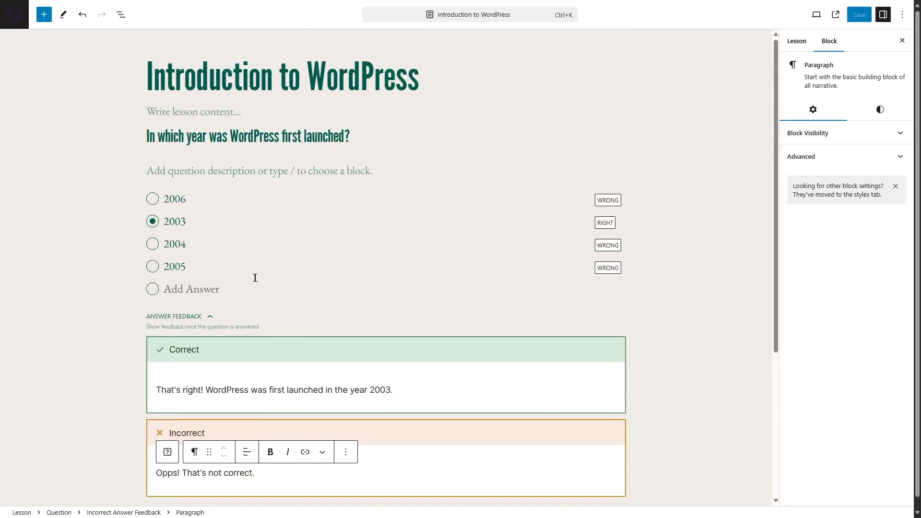
Step: Save the Introduction to WordPress lesson and view it on the site
left_click(482, 271)
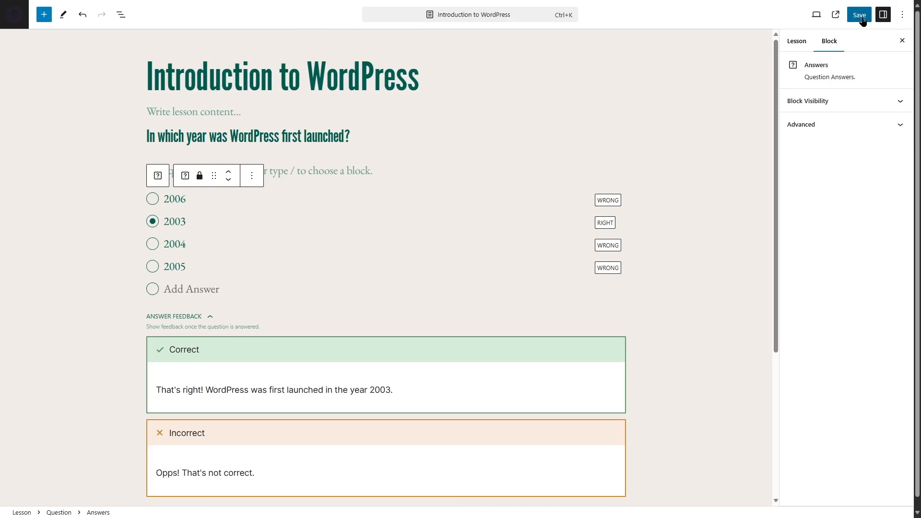
left_click(860, 18)
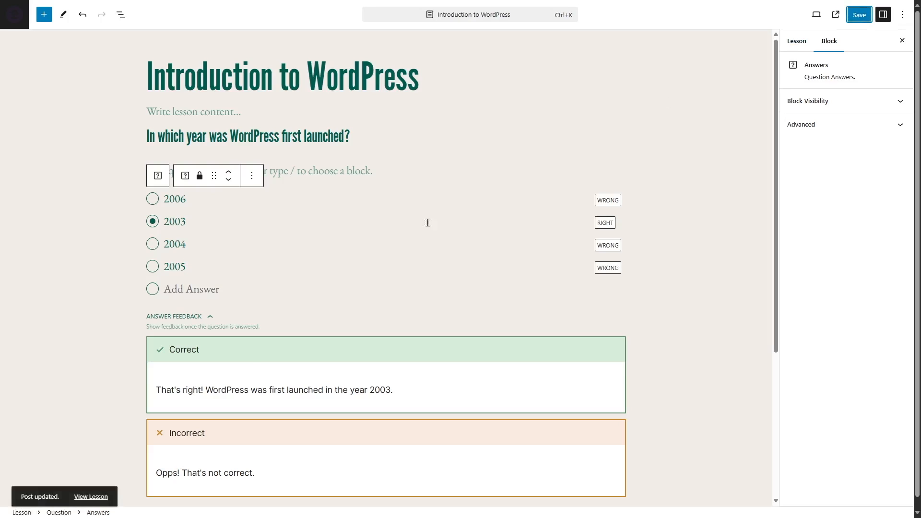
scroll(188, 365, "down", 1)
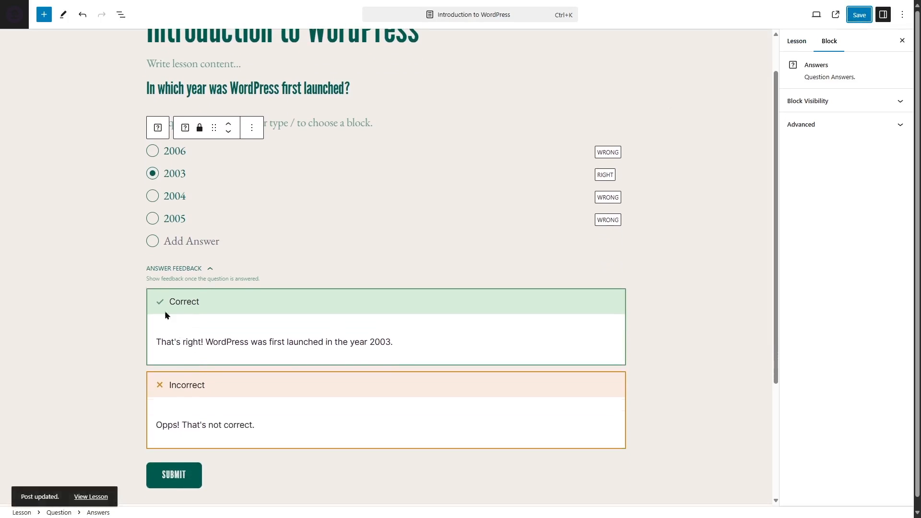
left_click(85, 498)
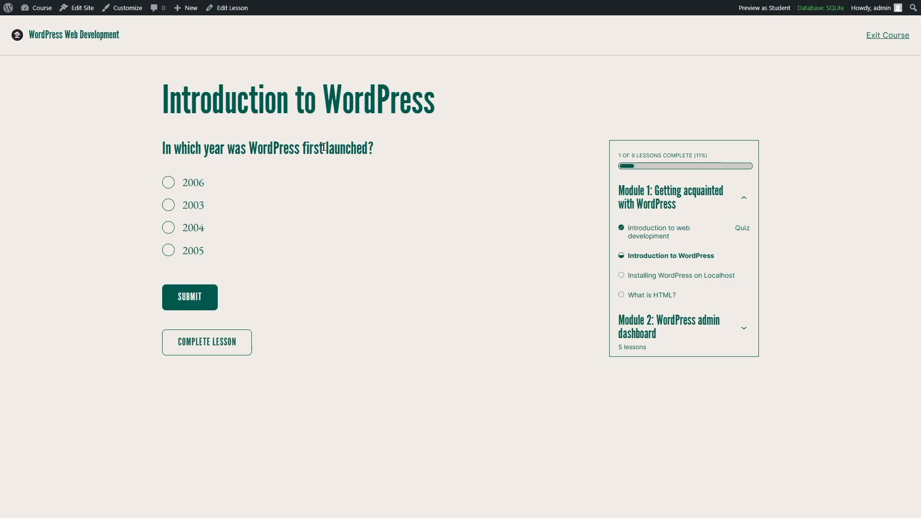
Step: Test the question by submitting 2003 as the answer, and exit the course
left_click(169, 207)
left_click(195, 296)
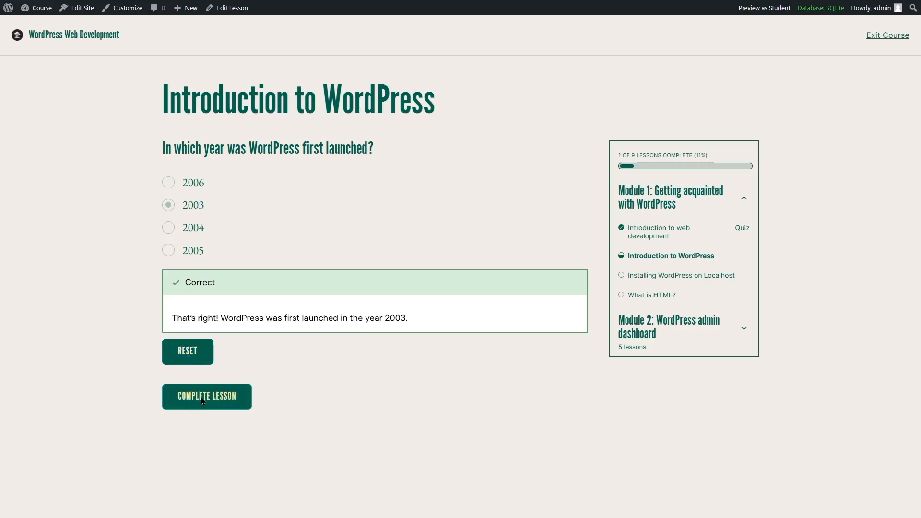
left_click(900, 38)
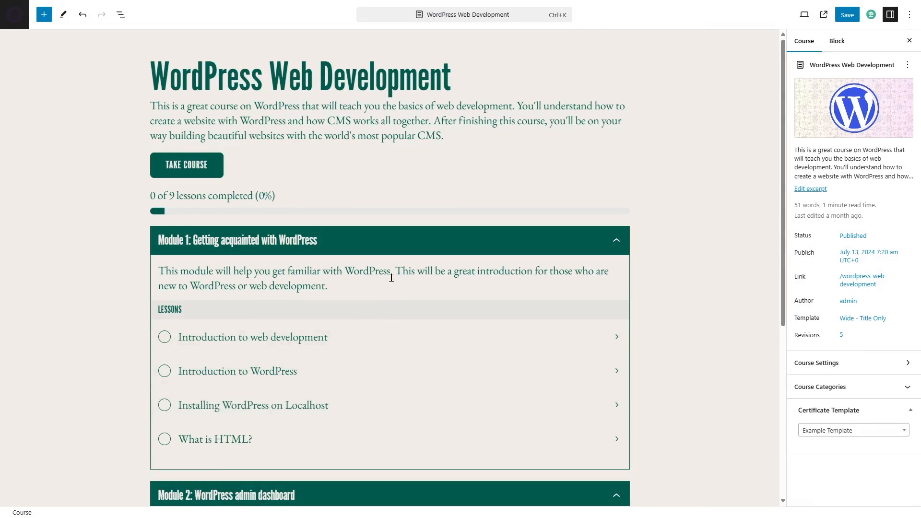
Step: Open the Installing WordPress on Localhost lesson from Module 1 of the course outline for editing
left_click(391, 365)
scroll(392, 363, "down", 1)
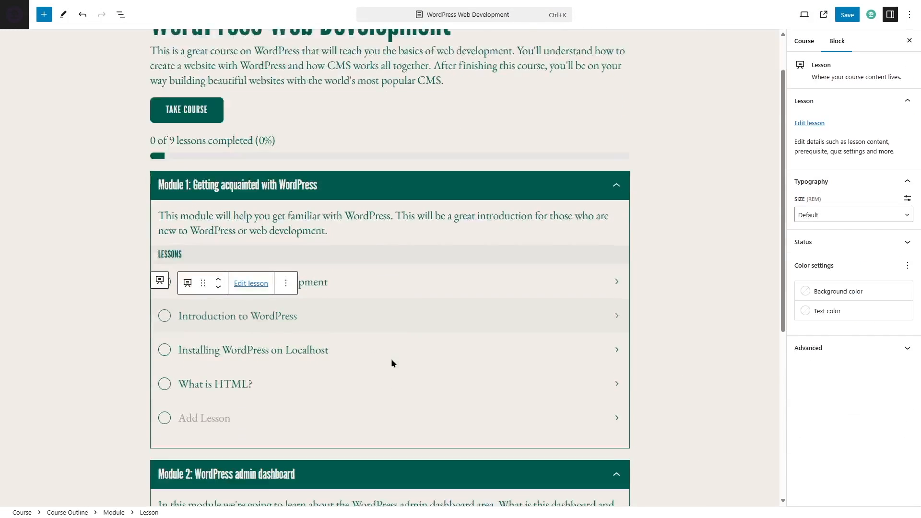
scroll(391, 364, "down", 2)
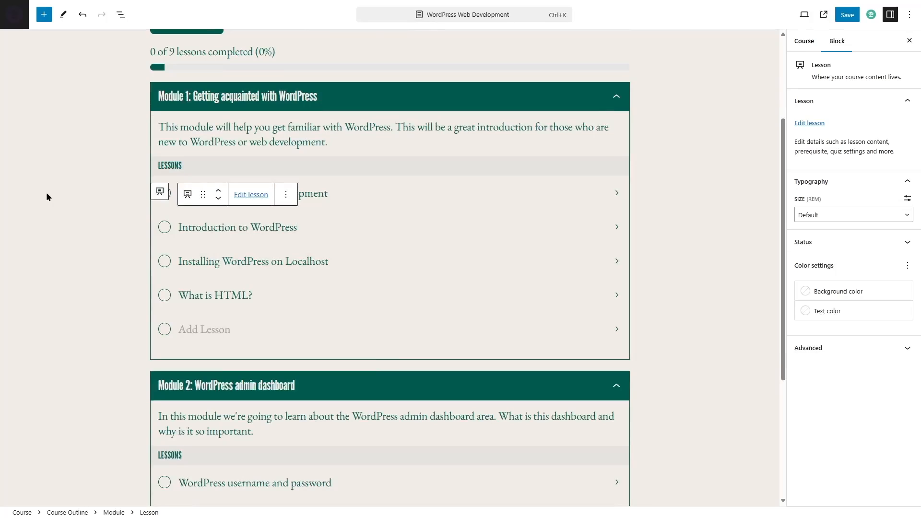
left_click(398, 254)
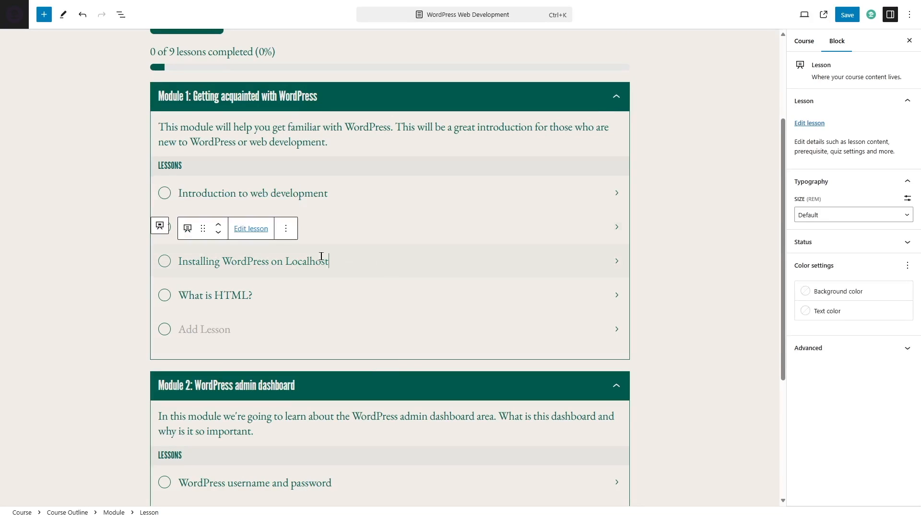
left_click(248, 230)
Step: Insert a Quiz block below the lesson content and look over its question and settings areas
left_click(253, 114)
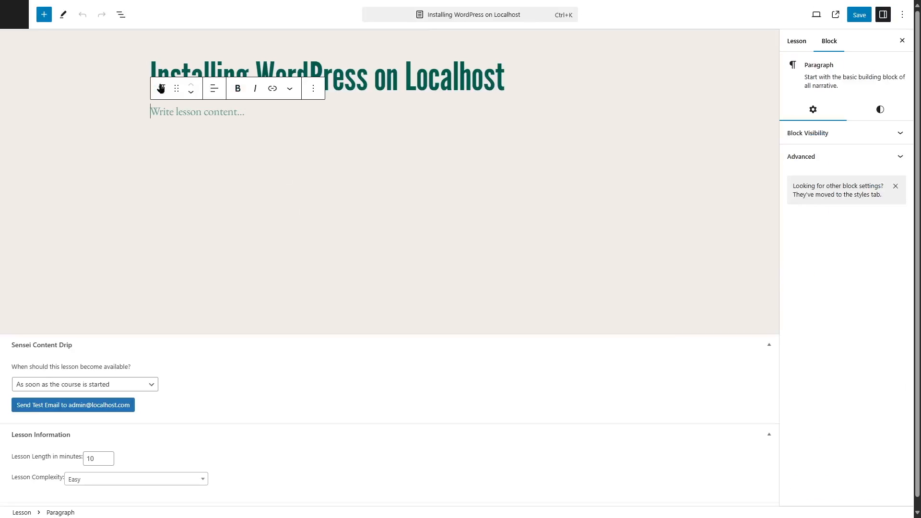
left_click(43, 15)
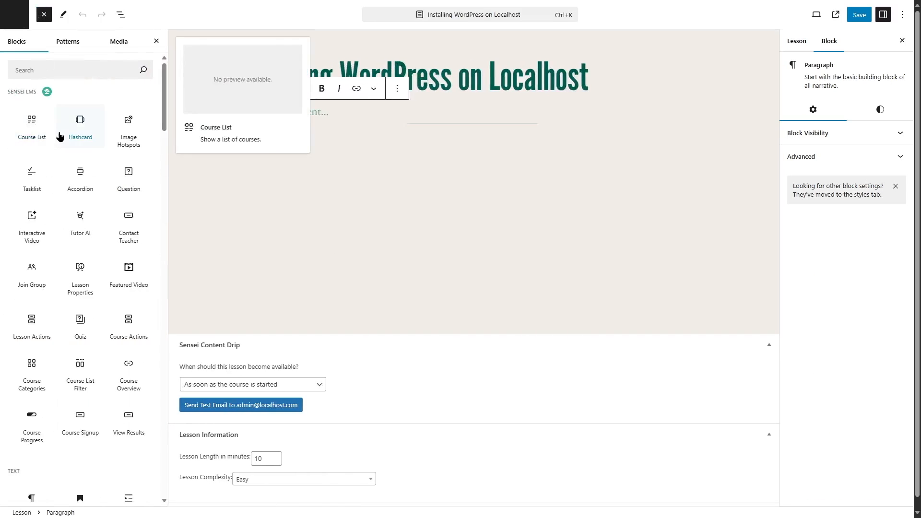
left_click_drag(73, 327, 440, 169)
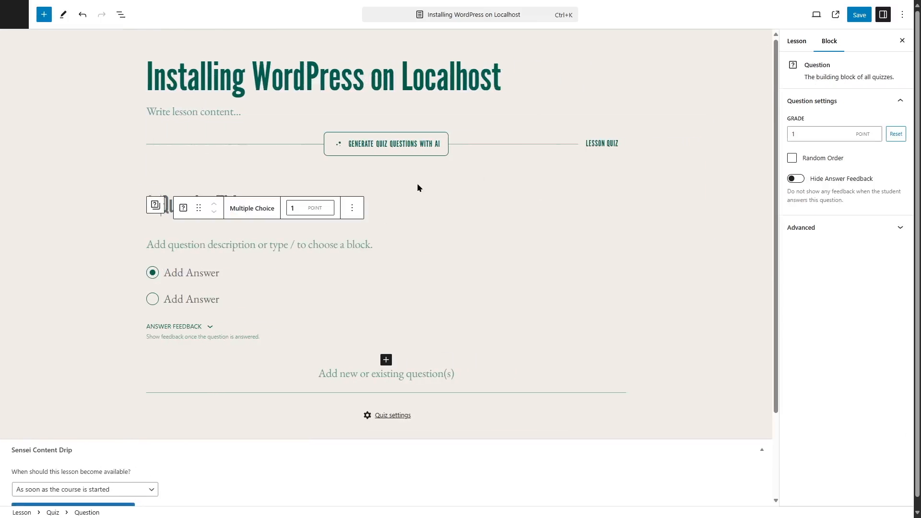
scroll(419, 184, "down", 3)
scroll(395, 218, "up", 1)
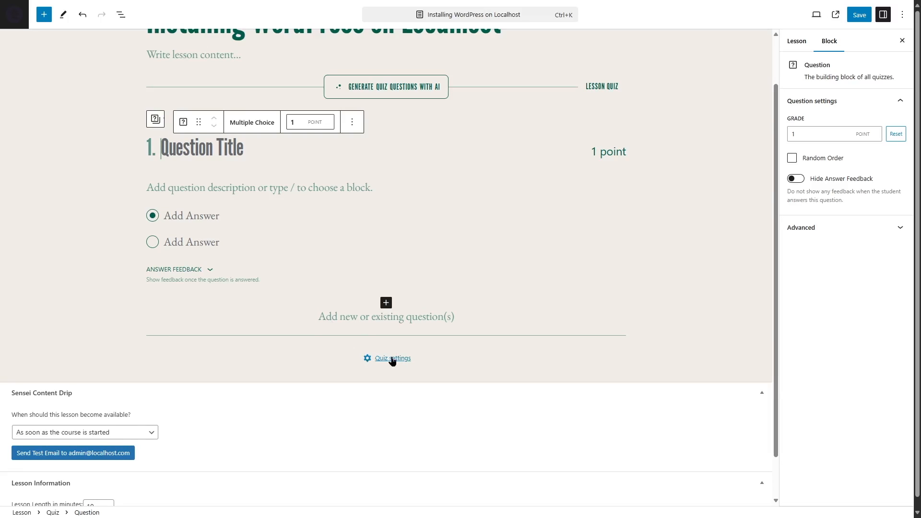
scroll(393, 360, "up", 1)
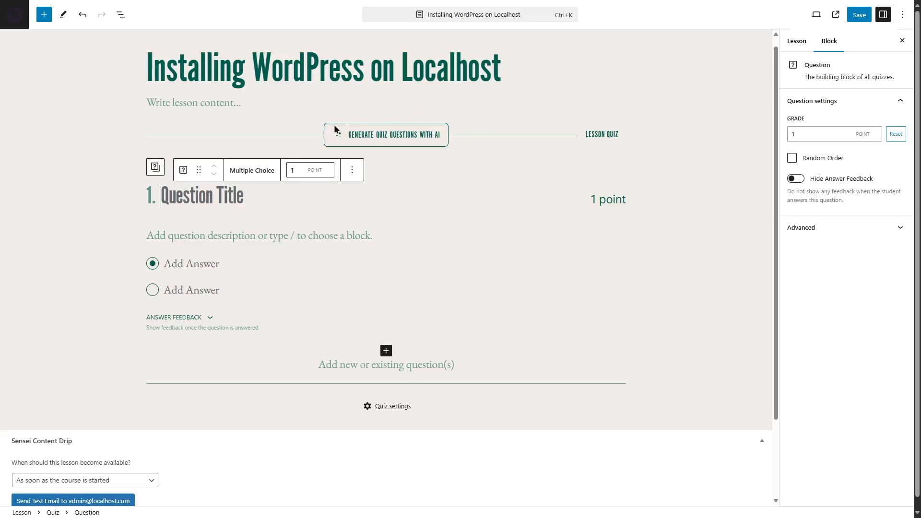
Step: Make question 1 True/False, titled "WordPress is an open-source application.", with the description "Determine if the above statement is true of false."
left_click(265, 169)
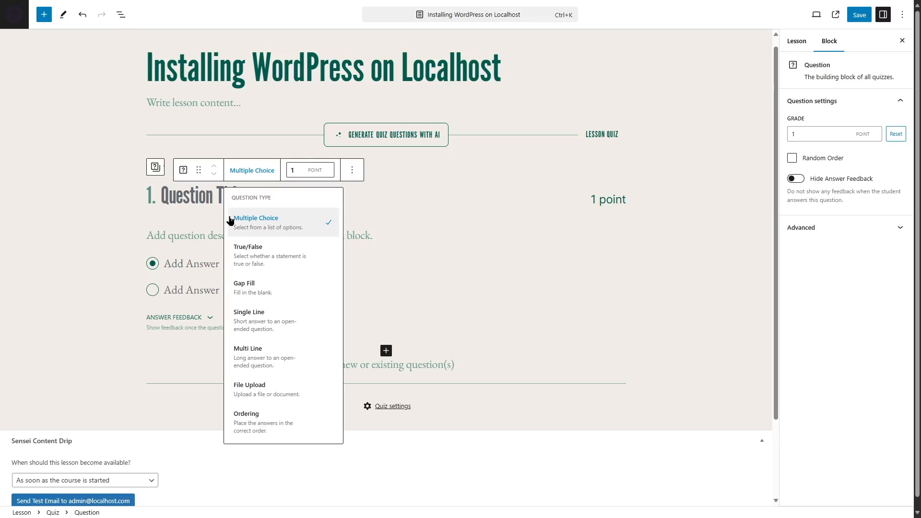
left_click(245, 255)
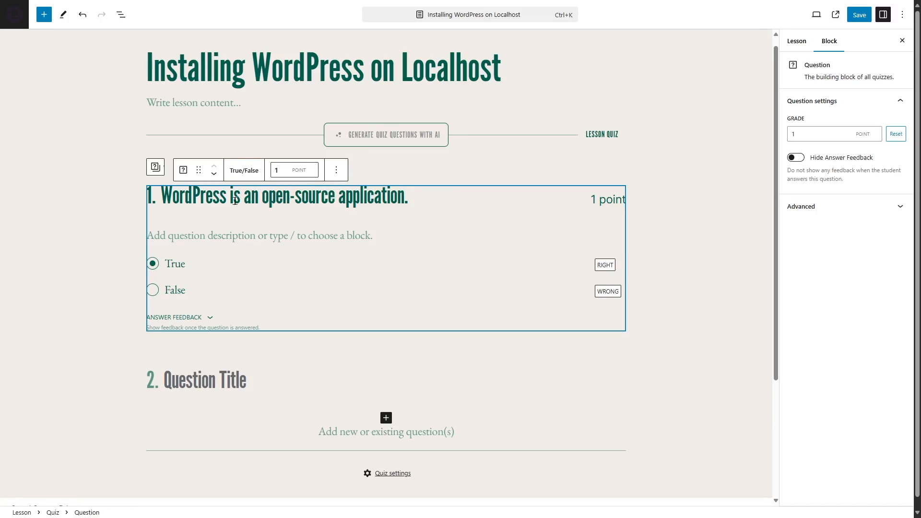
left_click(227, 232)
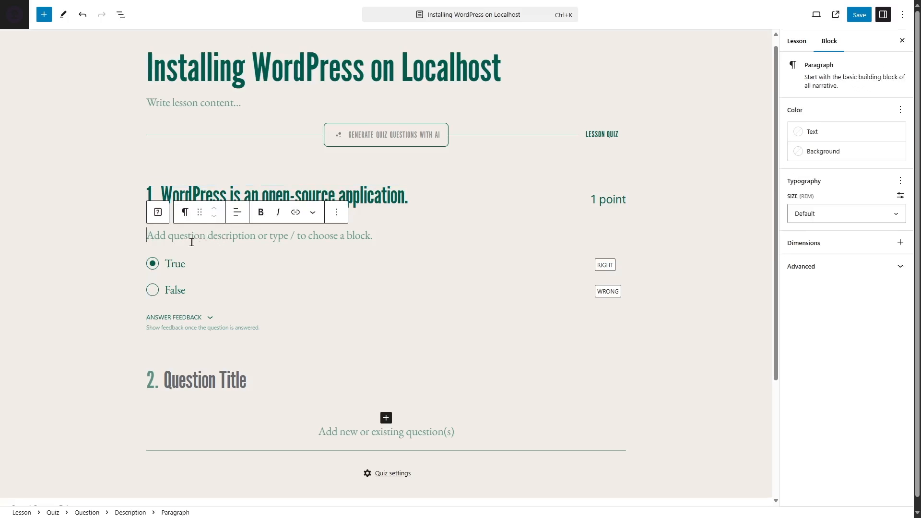
type("Determine if the above statement is true of false.")
left_click(174, 194)
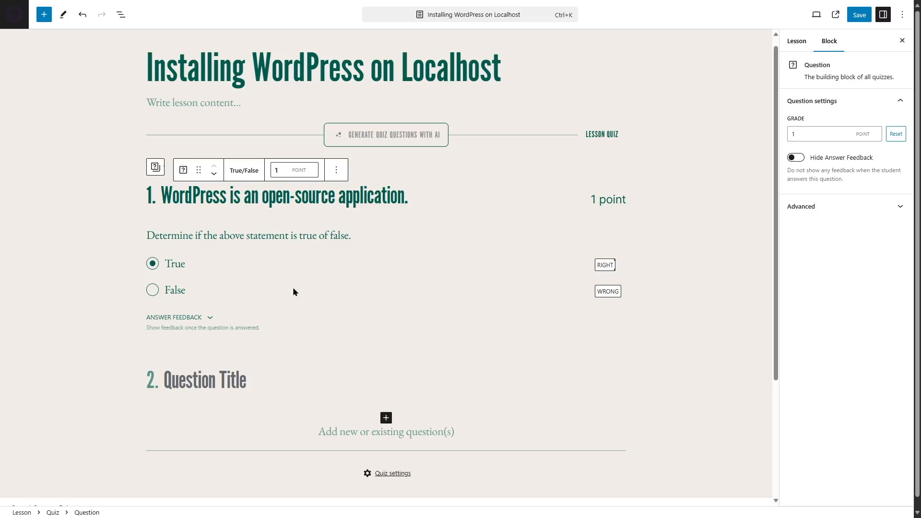
Step: Examine the correct and incorrect answer feedback fields of the true/false question, and collapse them
left_click(212, 311)
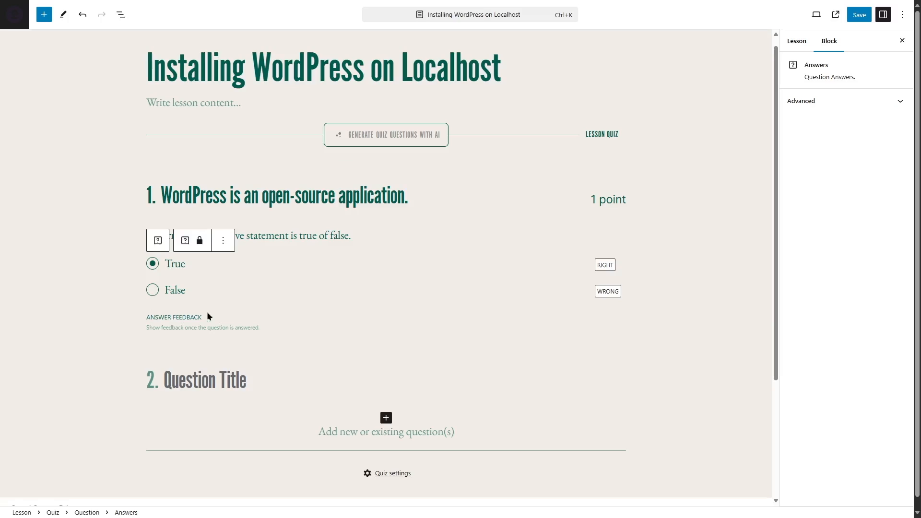
left_click(208, 319)
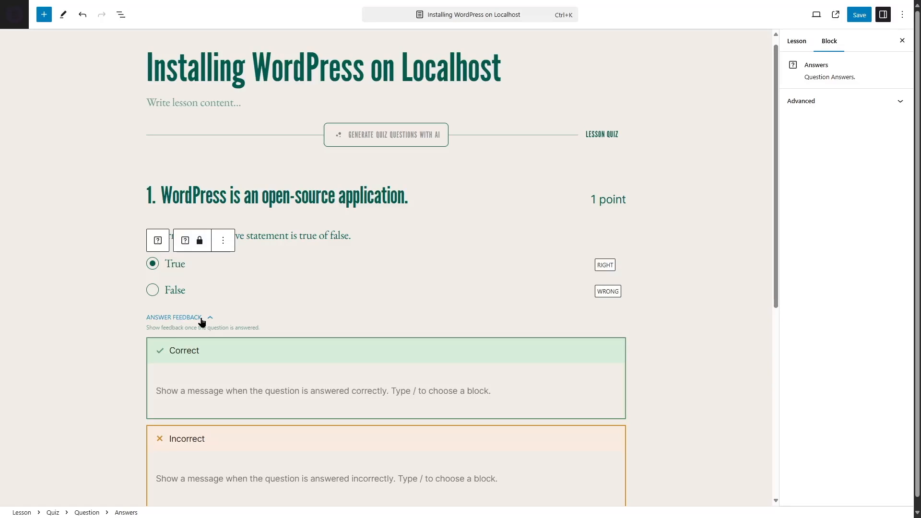
left_click(202, 319)
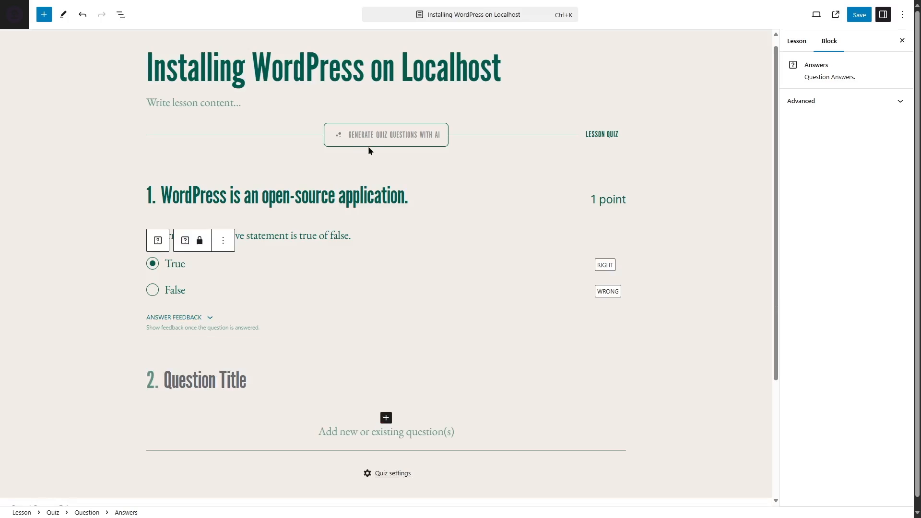
scroll(369, 150, "down", 1)
Step: Set the type of question 2 in the quiz to Gap Fill
left_click(449, 188)
left_click(181, 307)
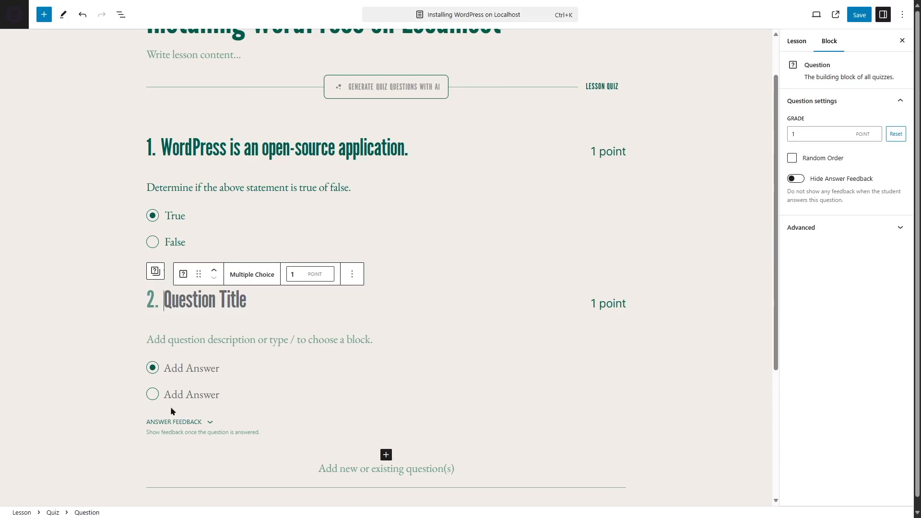
left_click(254, 274)
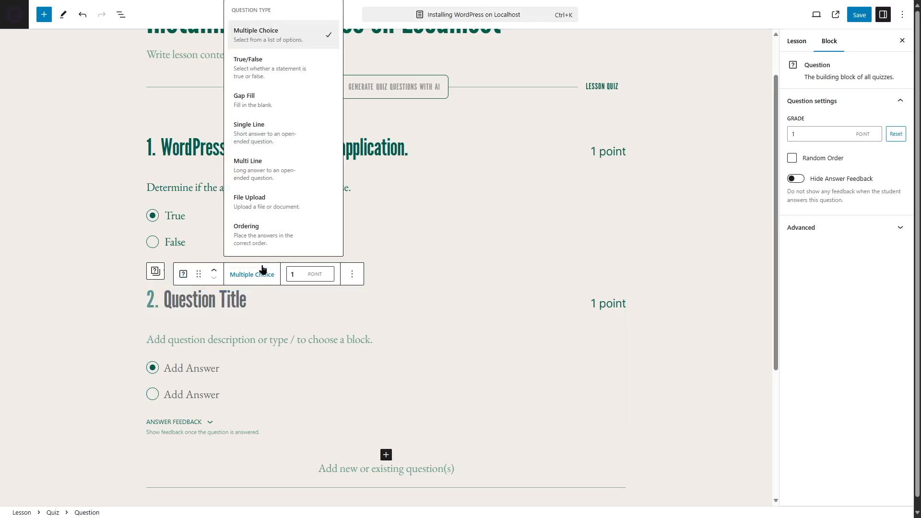
left_click(249, 99)
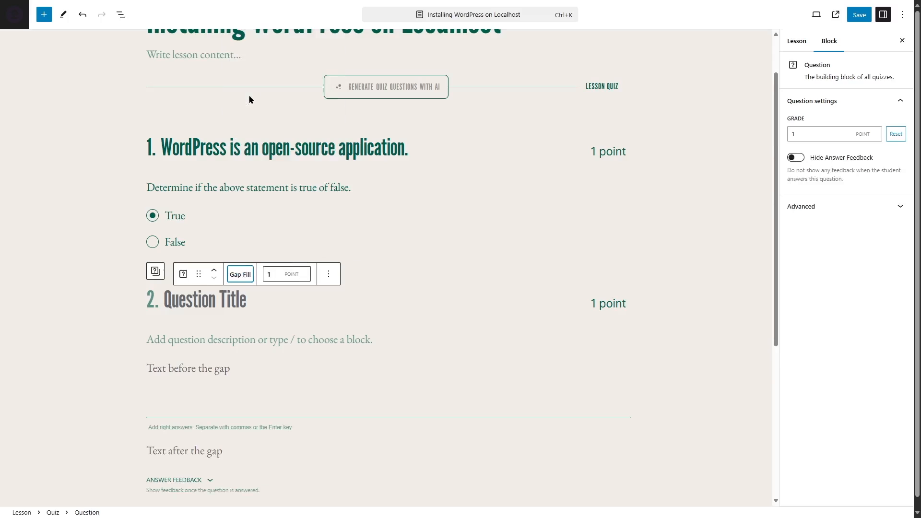
scroll(382, 372, "down", 2)
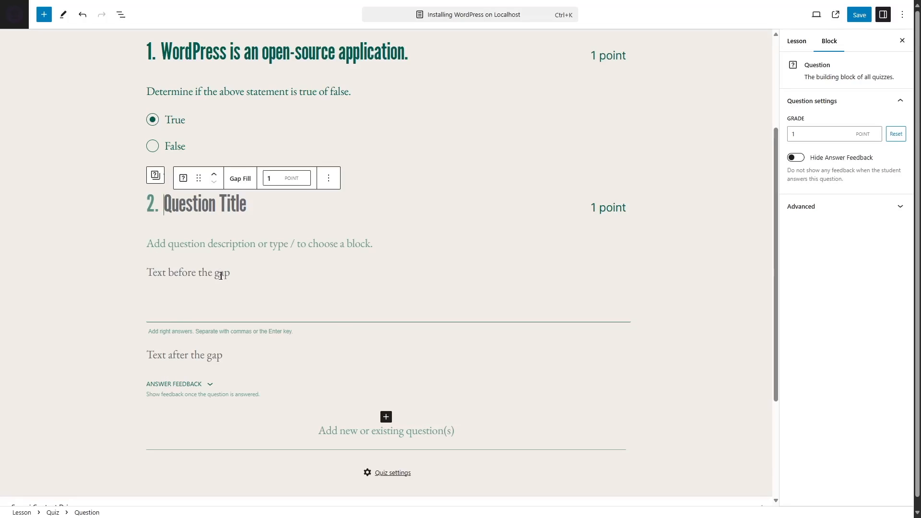
Step: Title question 2 "Fill in the gap with the correct answer.", with "WordPress is the most popular" before the gap and "CMS" as the right answer
left_click(166, 315)
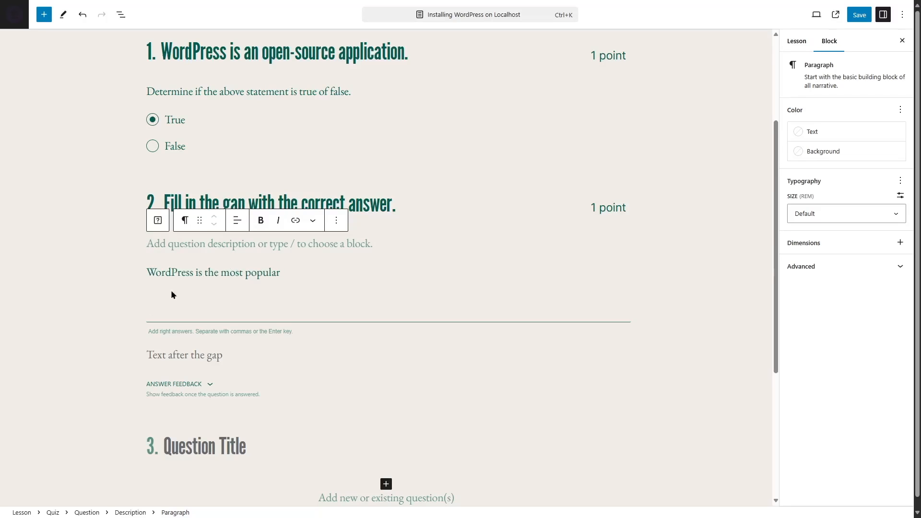
left_click_drag(147, 273, 287, 272)
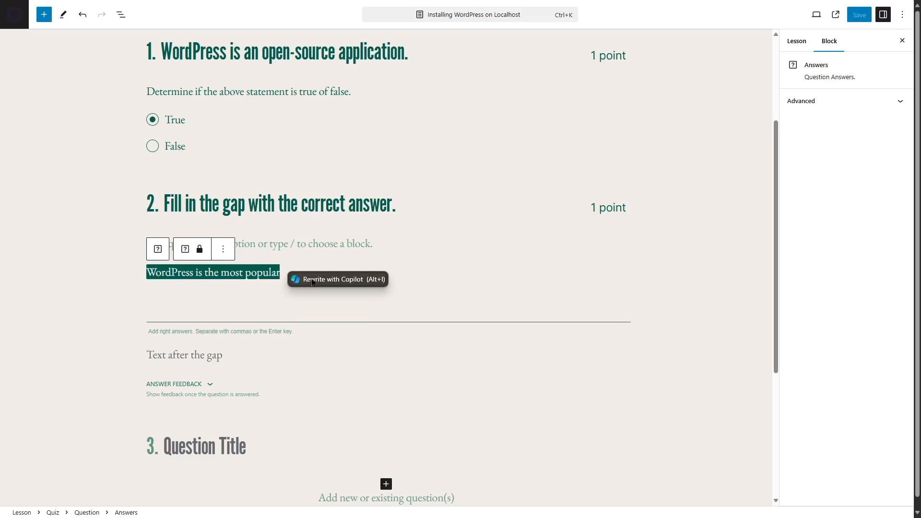
left_click(189, 315)
type("CMS")
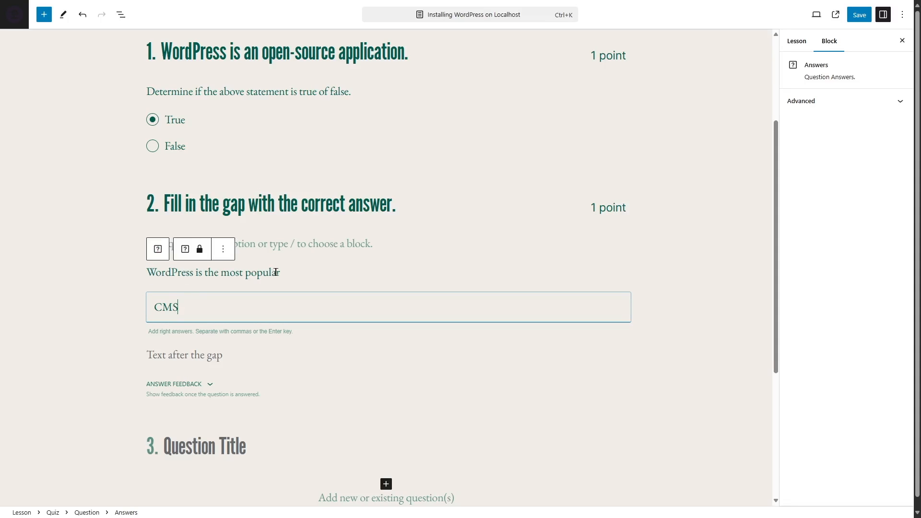
Step: Enter "in the world." as the text after the gap in question 2
left_click(192, 354)
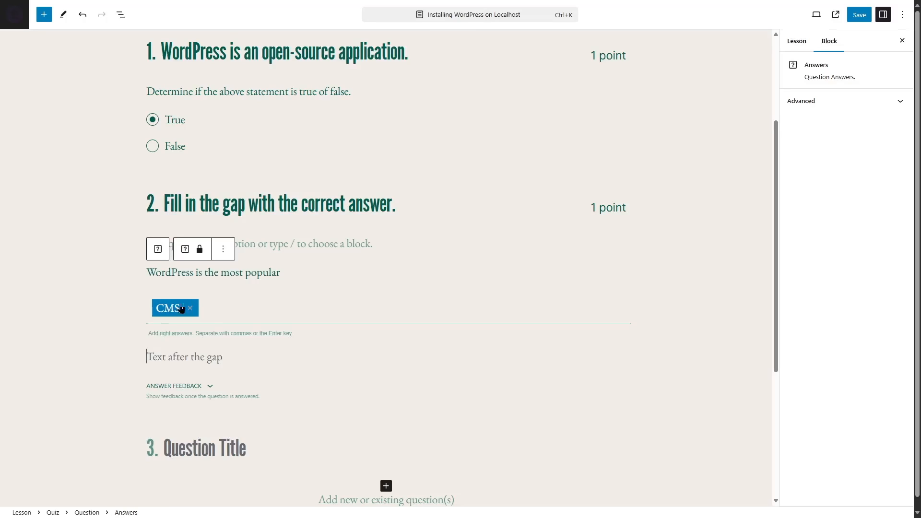
type("in the world.")
scroll(232, 318, "down", 3)
scroll(231, 321, "up", 2)
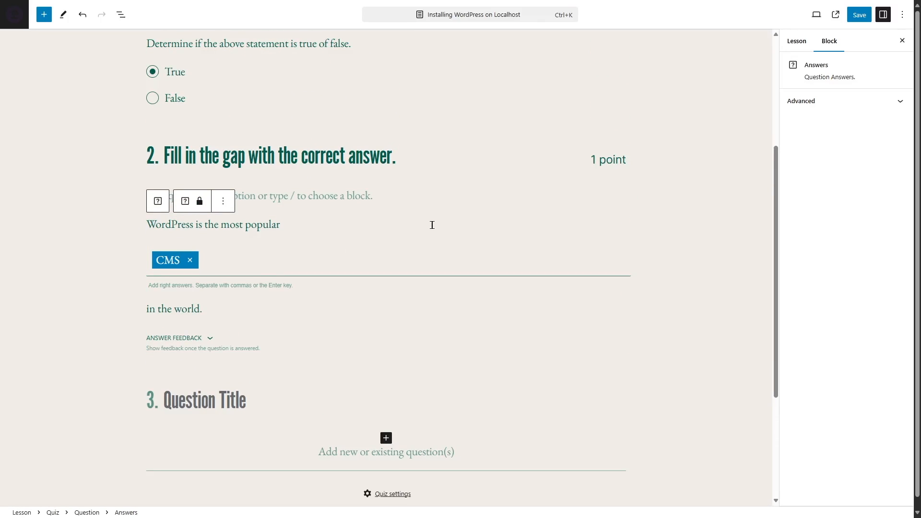
Step: Make question 3 Single Line, titled "What is Studio by WordPress.com", with the description "Write the correct answer in a single line."
scroll(432, 225, "down", 2)
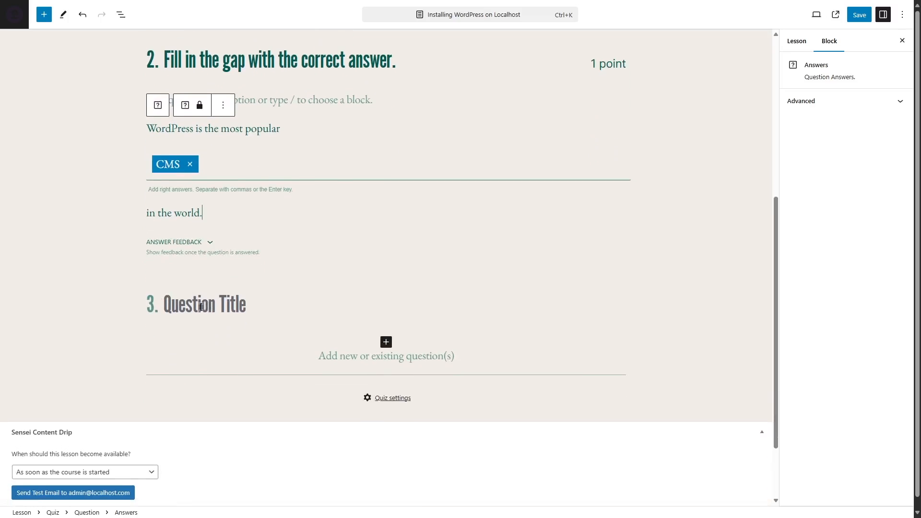
left_click(221, 305)
left_click(263, 233)
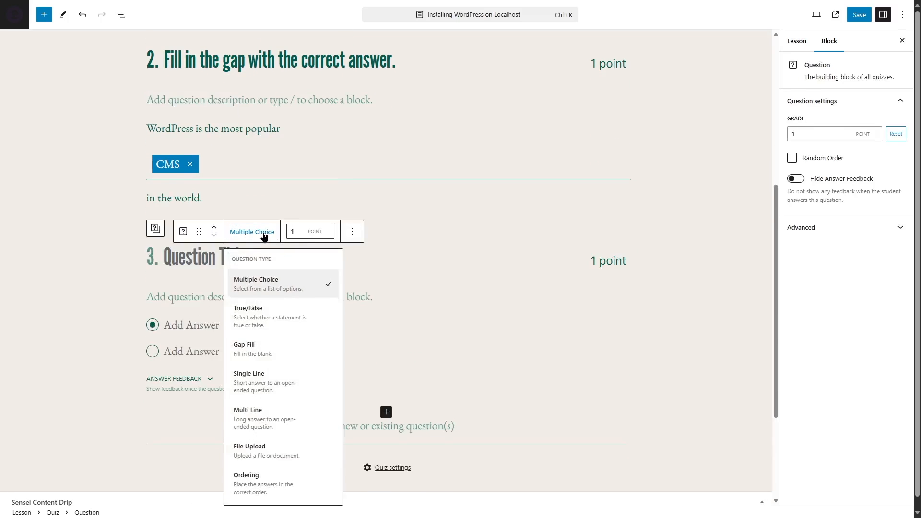
left_click(289, 394)
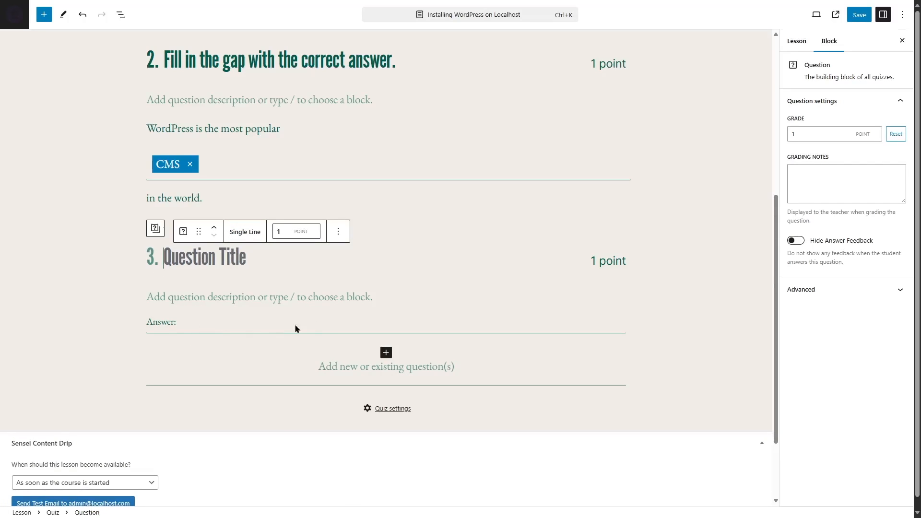
left_click(266, 329)
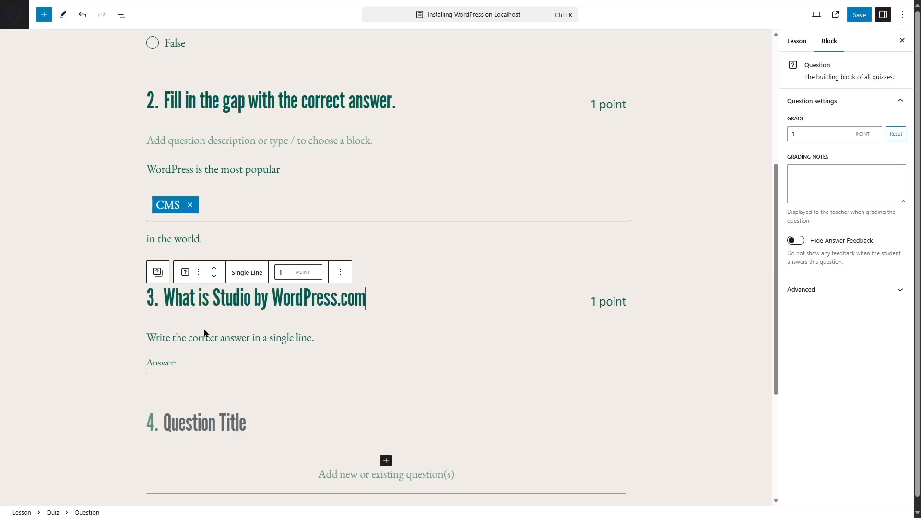
left_click(192, 338)
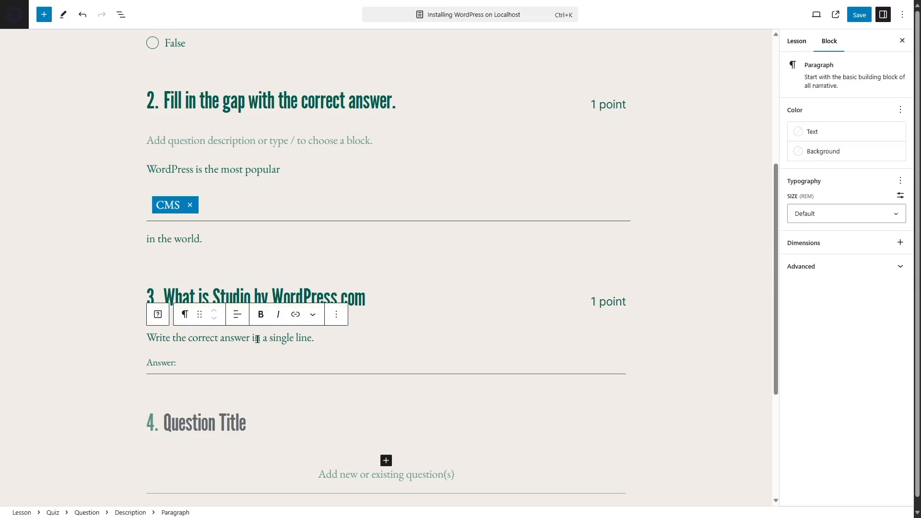
left_click(192, 362)
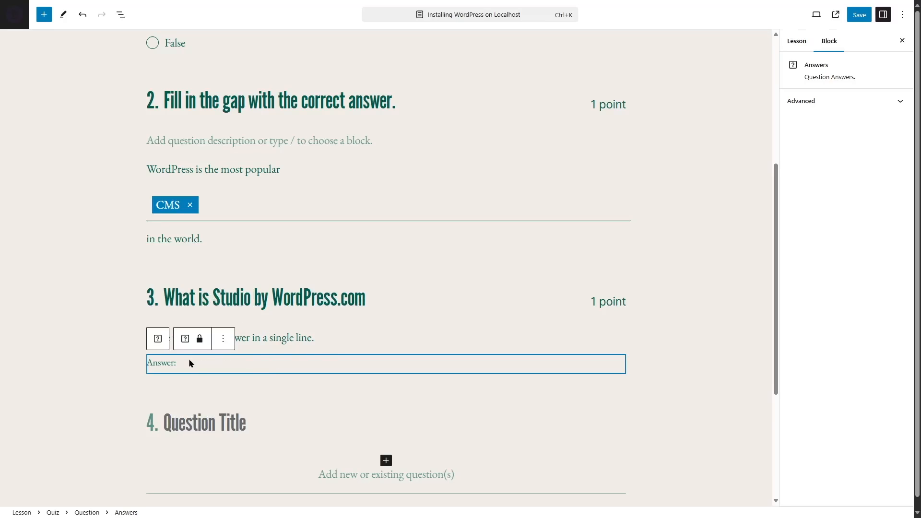
Step: Set question 3's grading notes to "A WordPress localhost environment offered by WordPress.com"
left_click(456, 307)
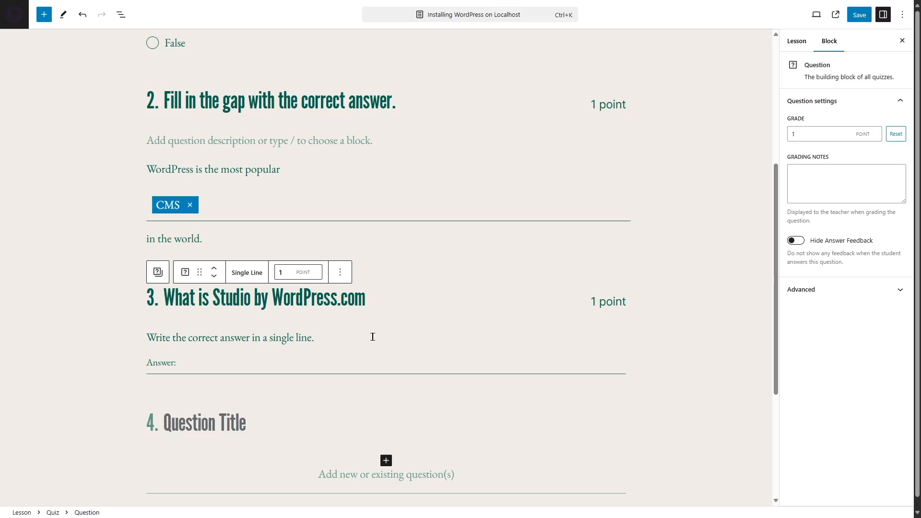
left_click(819, 185)
type("A WordPress localhost environment offered by WordPress.com")
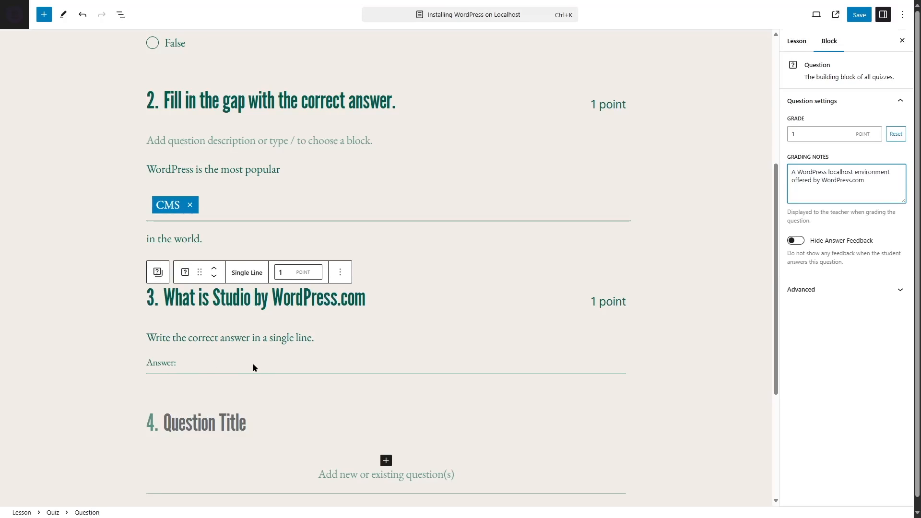
Step: Make question 4 Multi Line, titled "Describe how you can install WordPress on localhost."
scroll(281, 336, "down", 2)
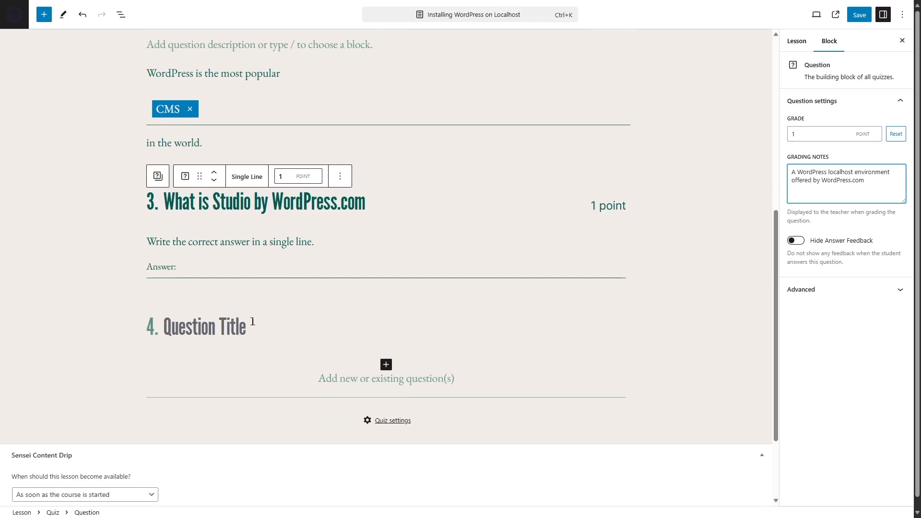
left_click(345, 322)
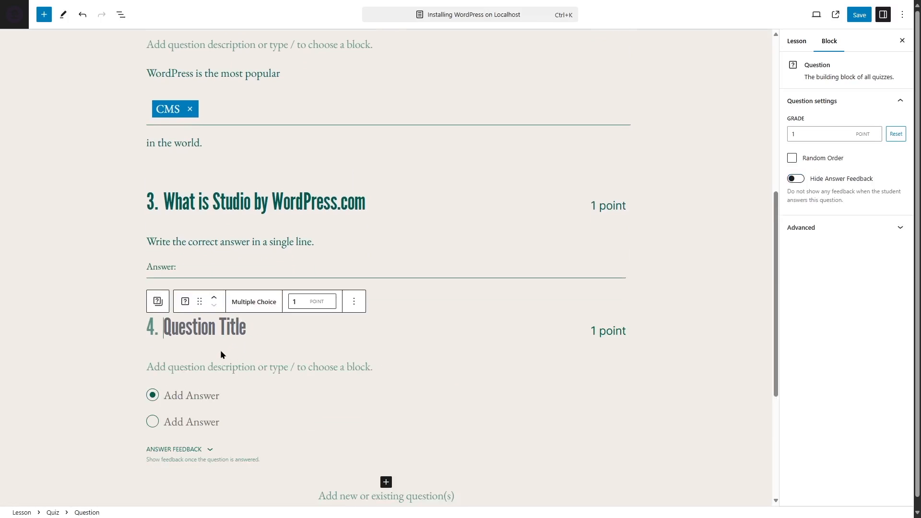
left_click(245, 303)
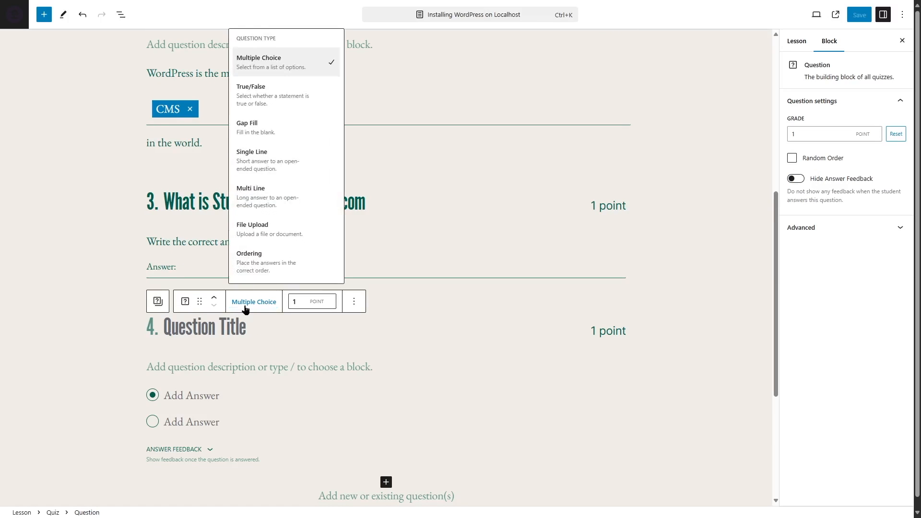
left_click(267, 194)
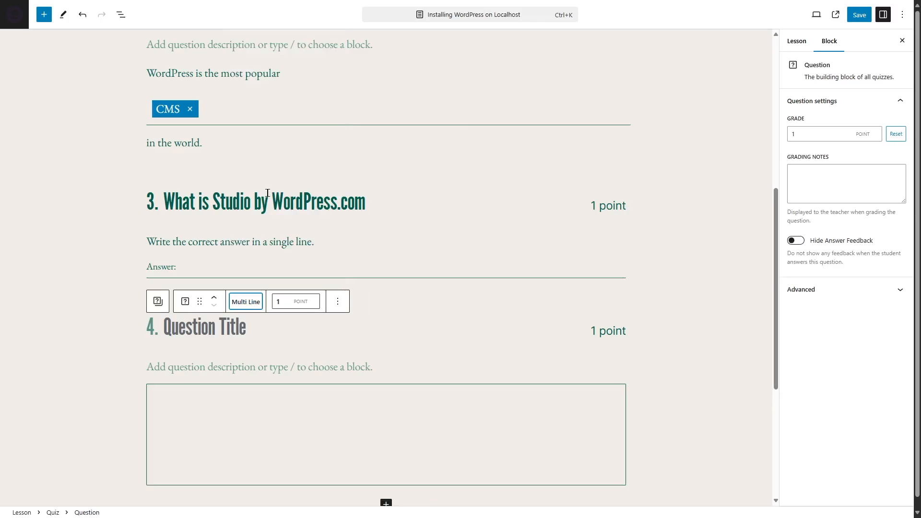
left_click(254, 310)
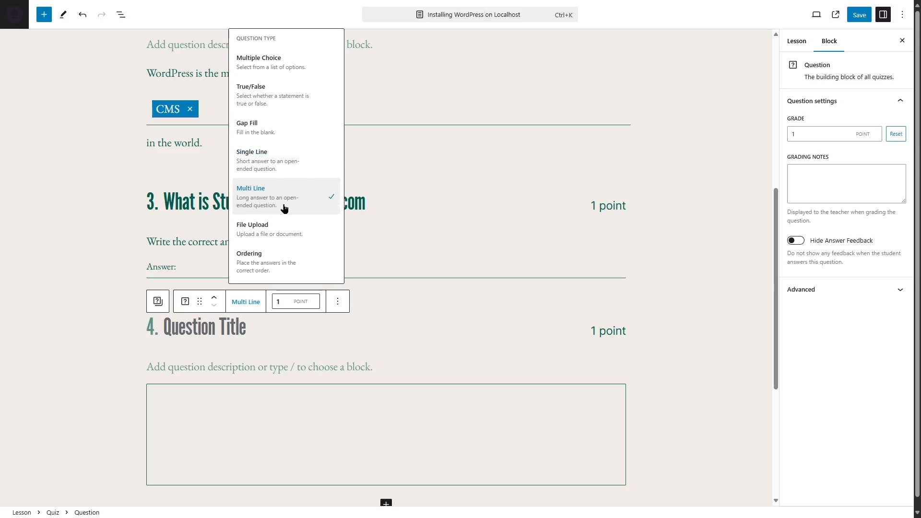
left_click(323, 335)
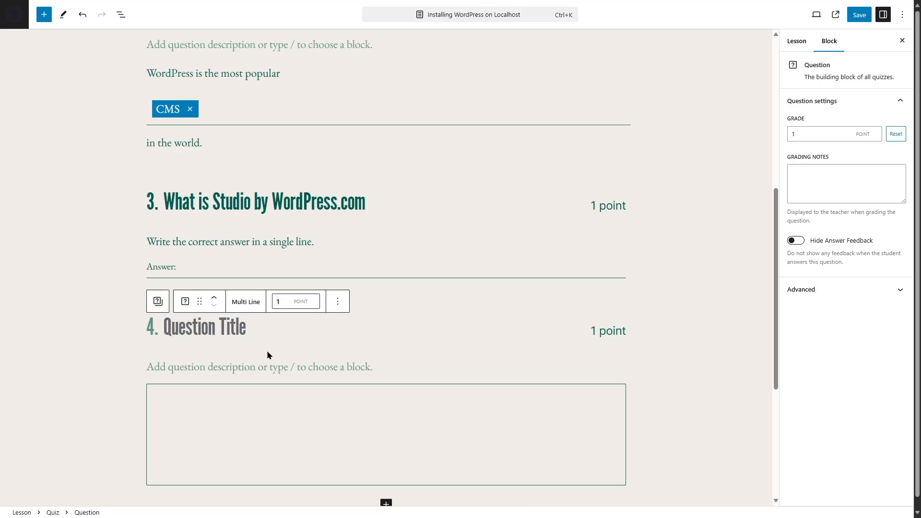
type("Describe how you can install WordPress on localhost.")
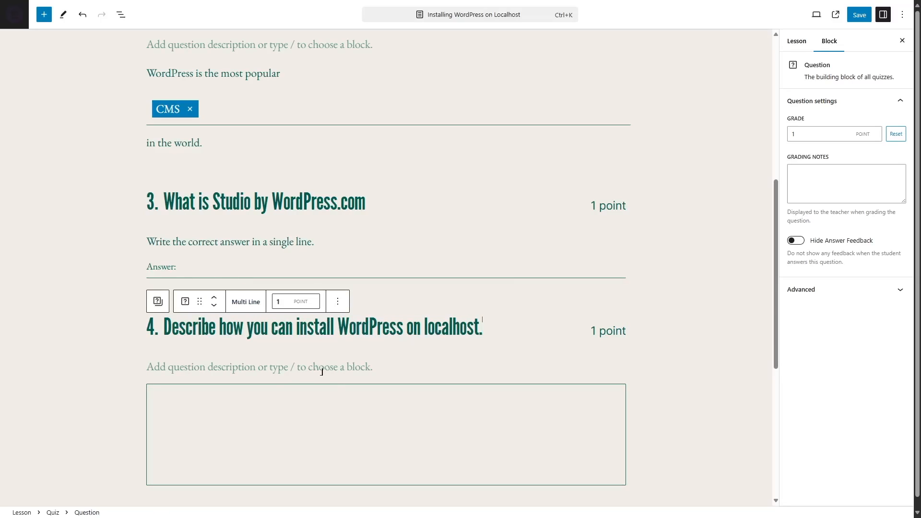
left_click(297, 394)
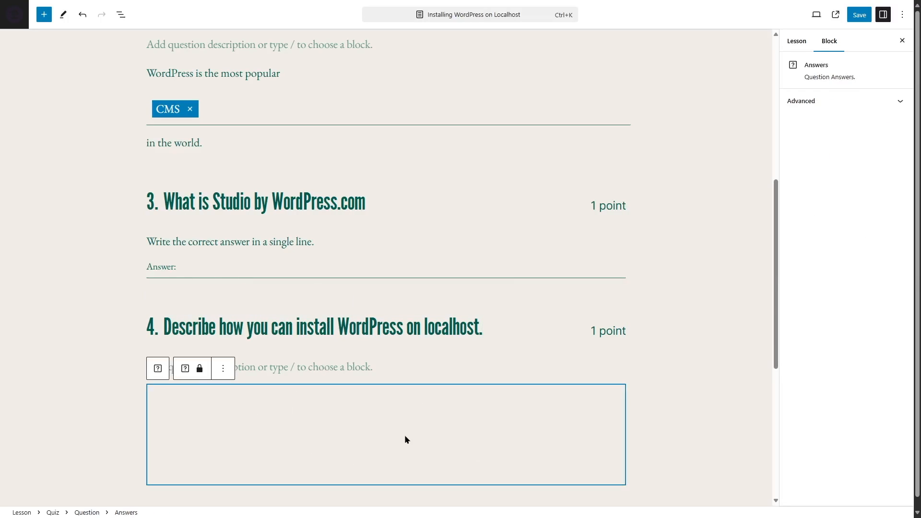
left_click(398, 367)
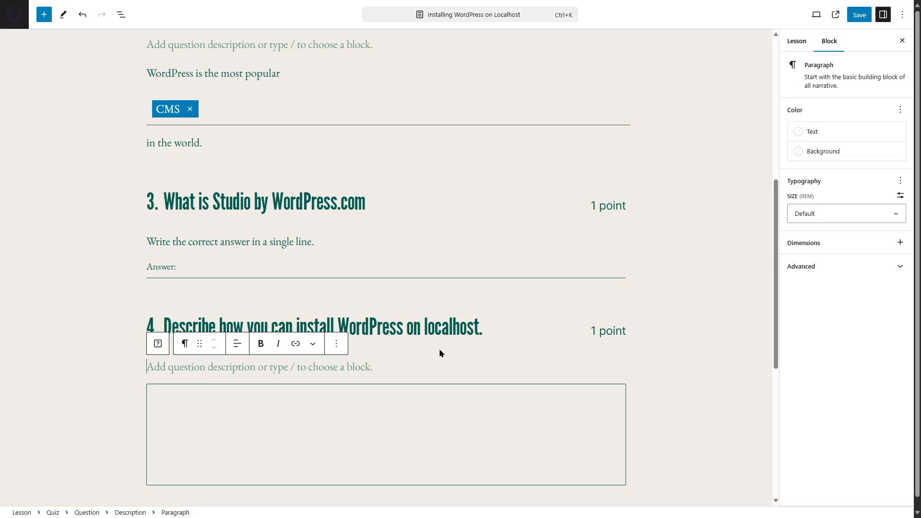
left_click(551, 351)
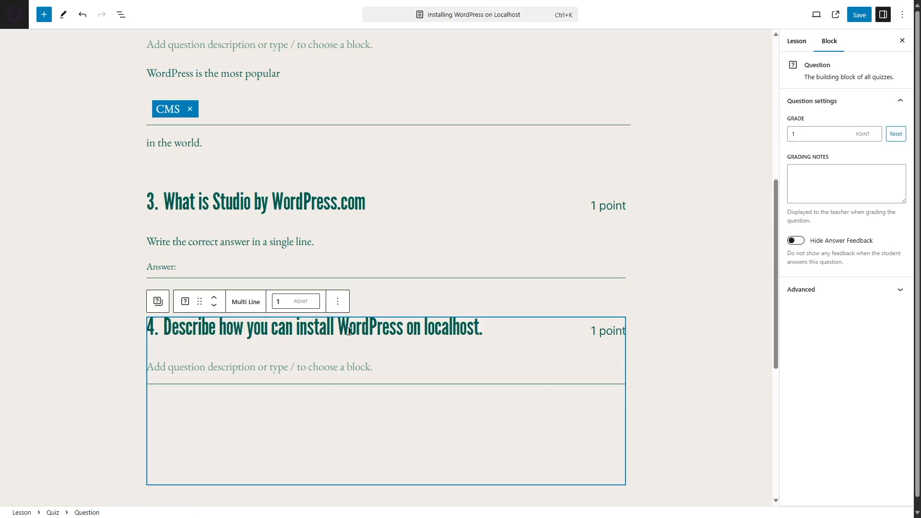
Step: Make question 5 File Upload, titled "Create a simple blogging site with WordPress and write in a document how you've created it. Then upload the file."
scroll(526, 326, "down", 5)
left_click(330, 285)
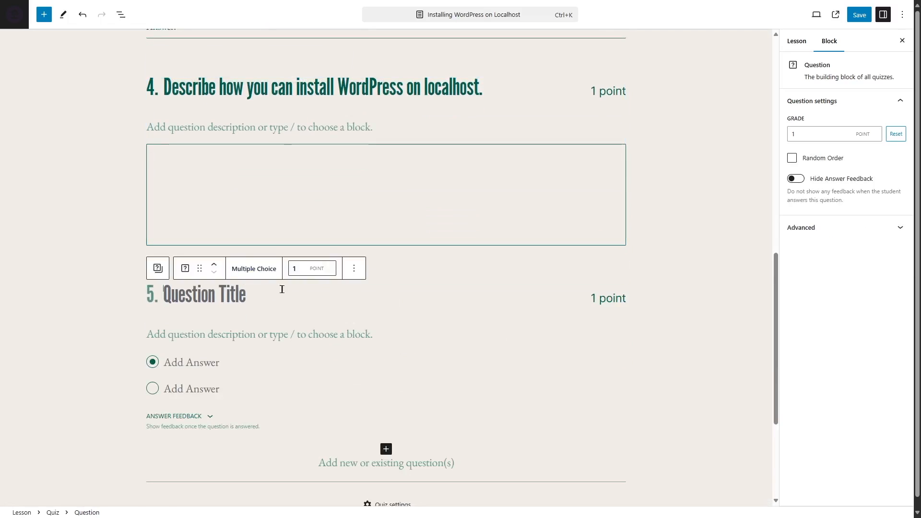
left_click(242, 269)
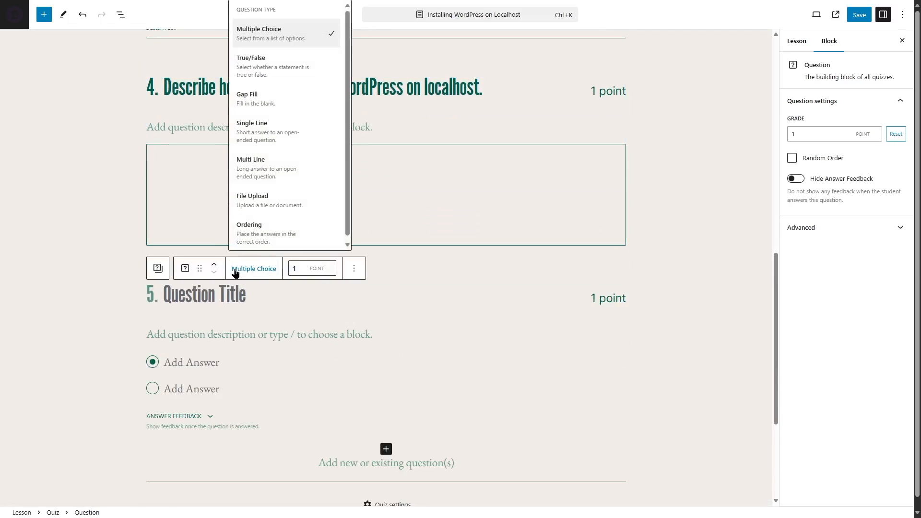
left_click(243, 199)
left_click(213, 297)
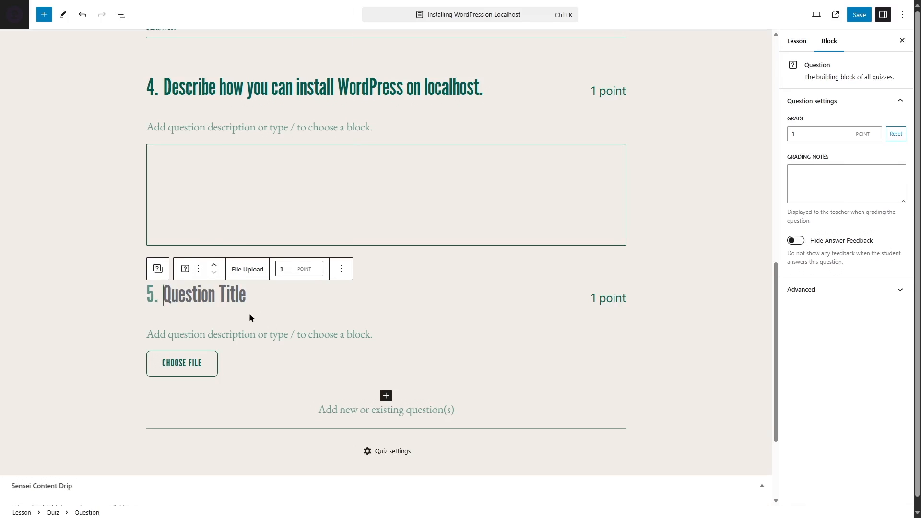
type("Create a simple blogging site with WordPress and write in a document how you've created it. Then upload the file.")
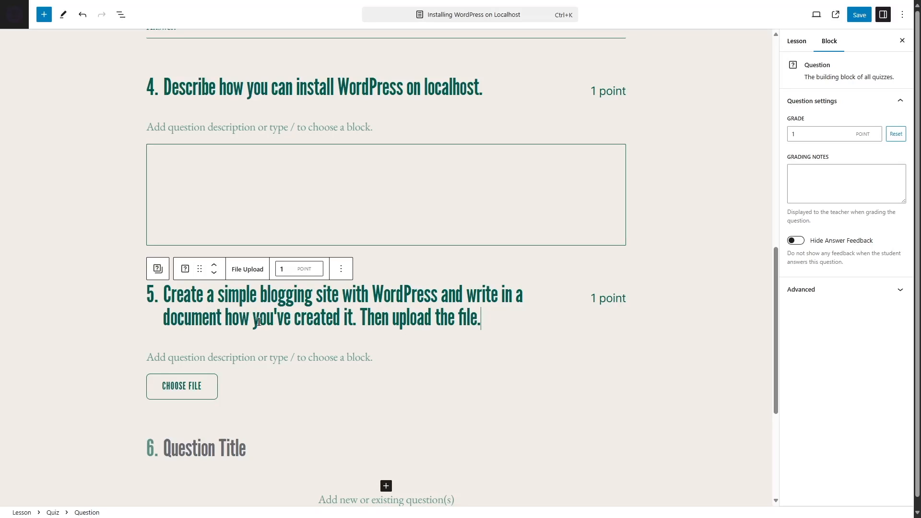
Step: Add a description to question 5 saying the document can have images of the blog creation steps and be uploaded as a PDF or doc file
left_click(470, 347)
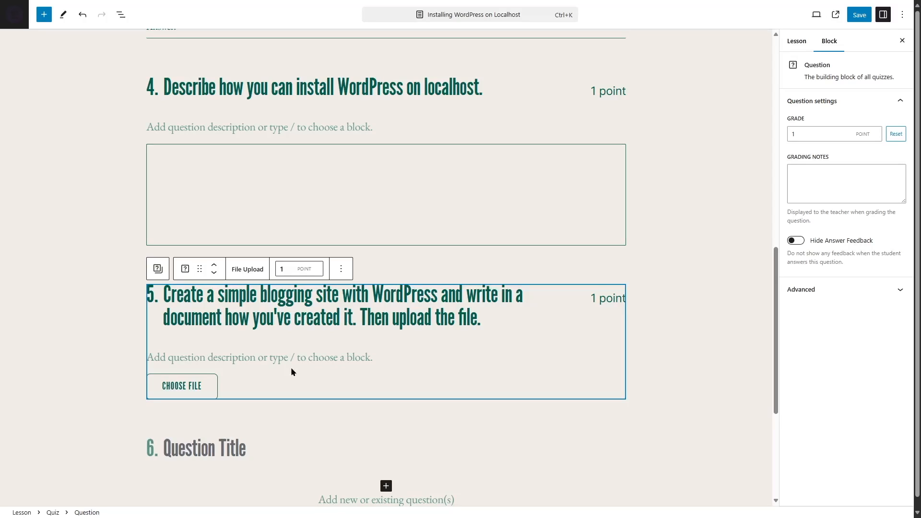
left_click(176, 357)
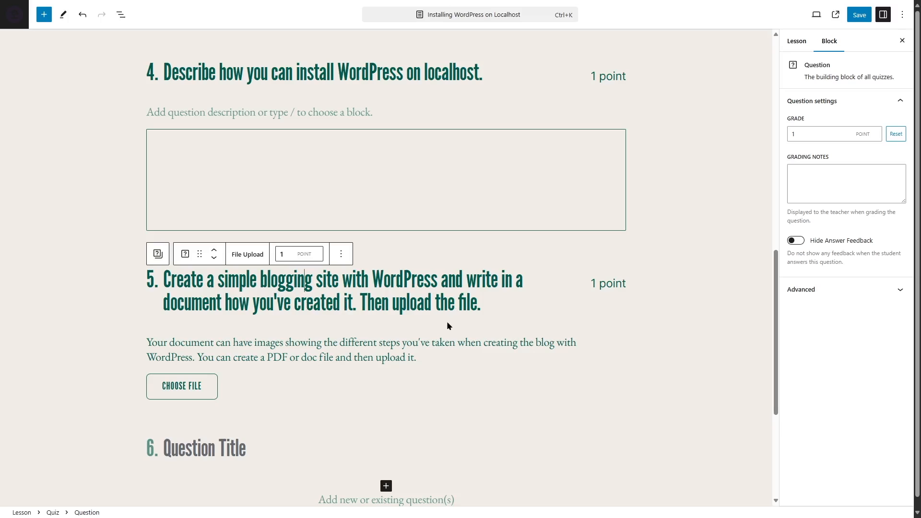
Step: Make question 6 Ordering, titled "Re-arrange the following WordPress user roles with the highest privileges on top."
scroll(447, 326, "down", 2)
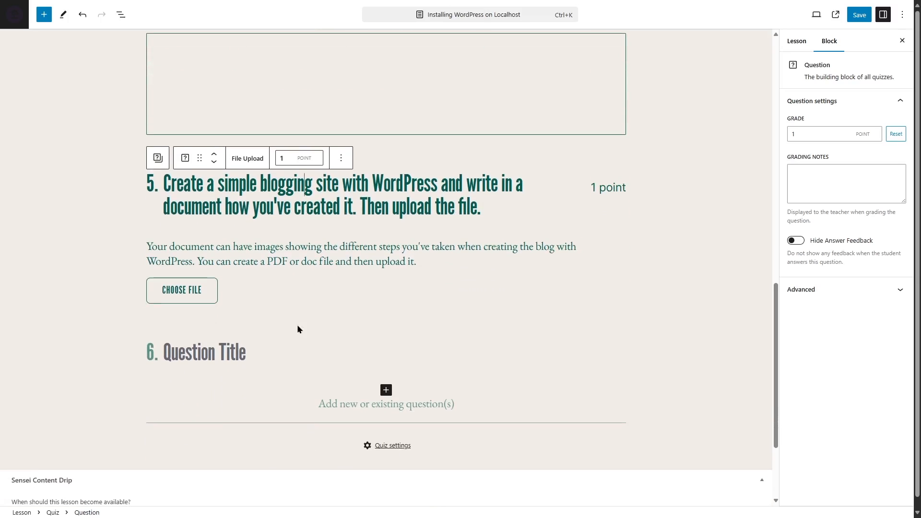
left_click(212, 352)
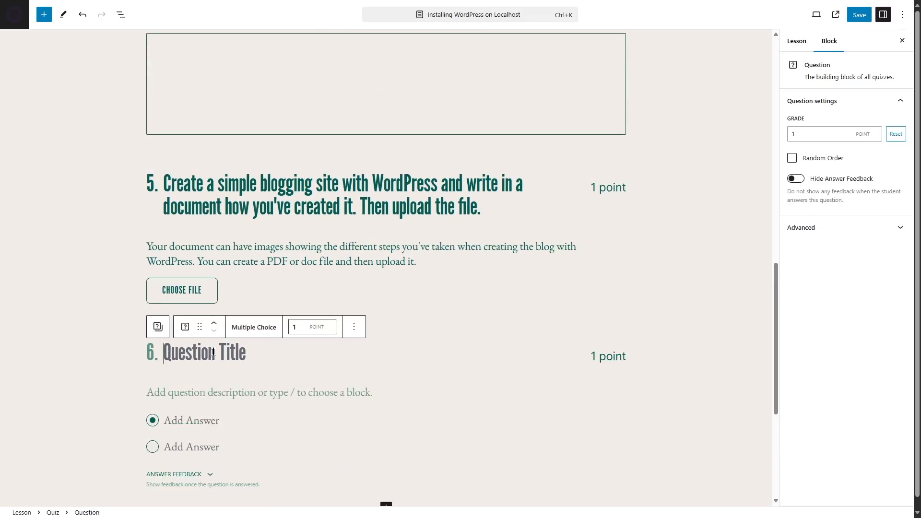
left_click(271, 331)
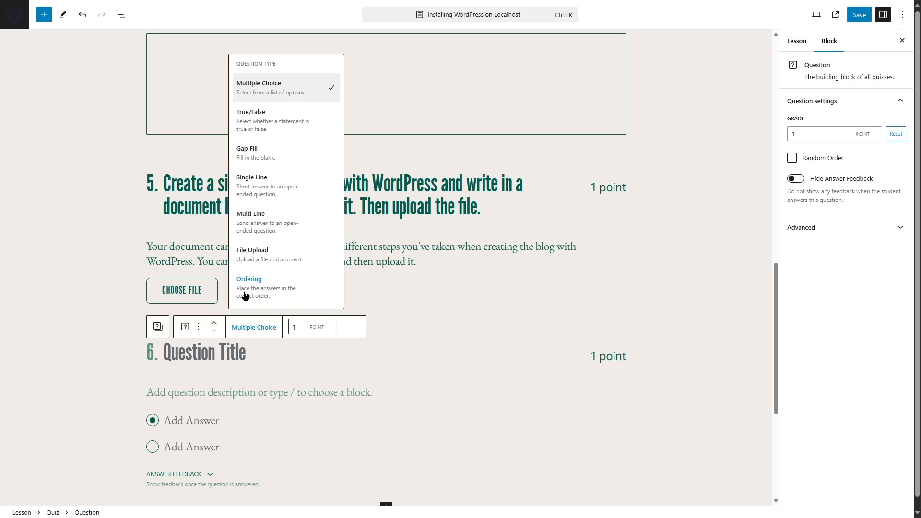
left_click(274, 298)
scroll(273, 295, "down", 3)
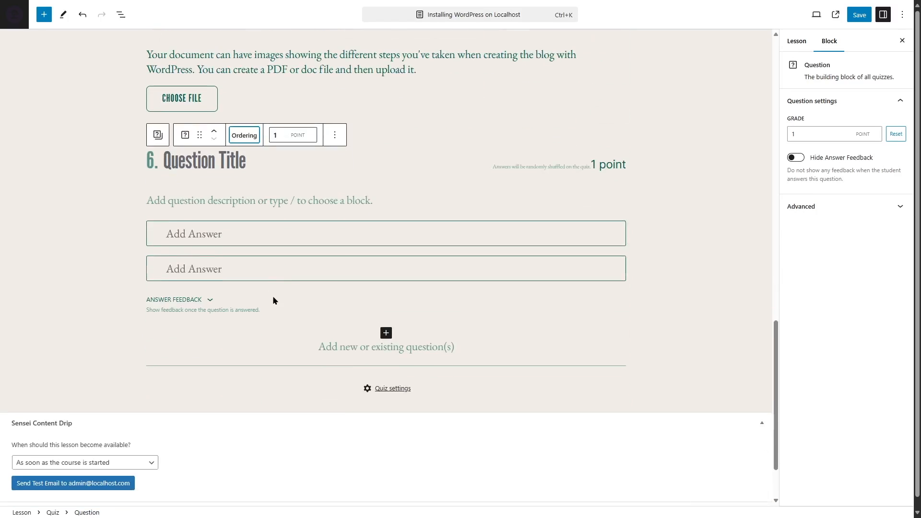
left_click(185, 204)
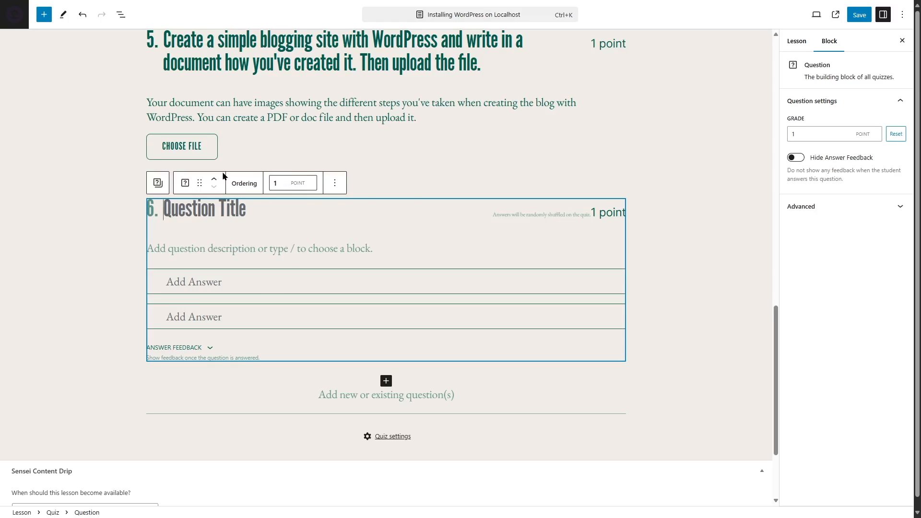
type("Re-arrange the following WordPress user roles with the highest privileges on top.")
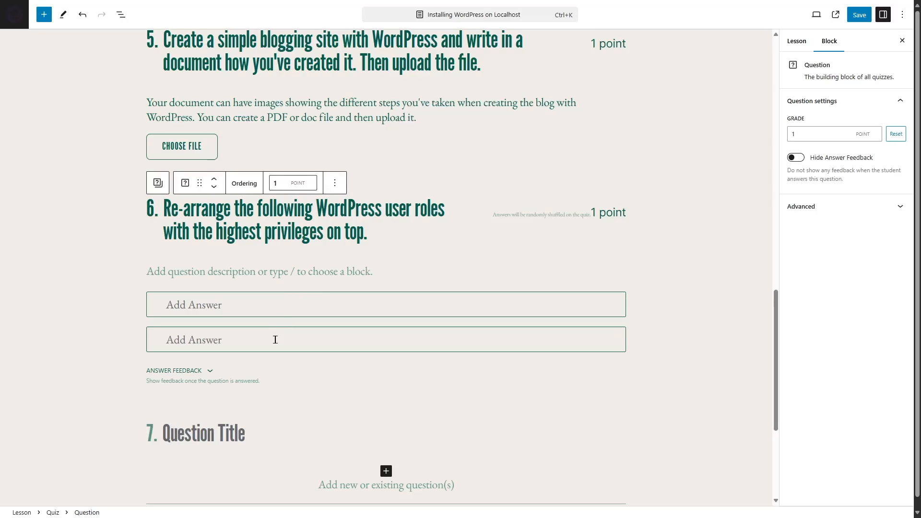
Step: Enter the ordered answers Admin, Editor, Author, Contributor and Subscriber for question 6
left_click(242, 305)
type("Admin Editor Author Contributor Subscriber")
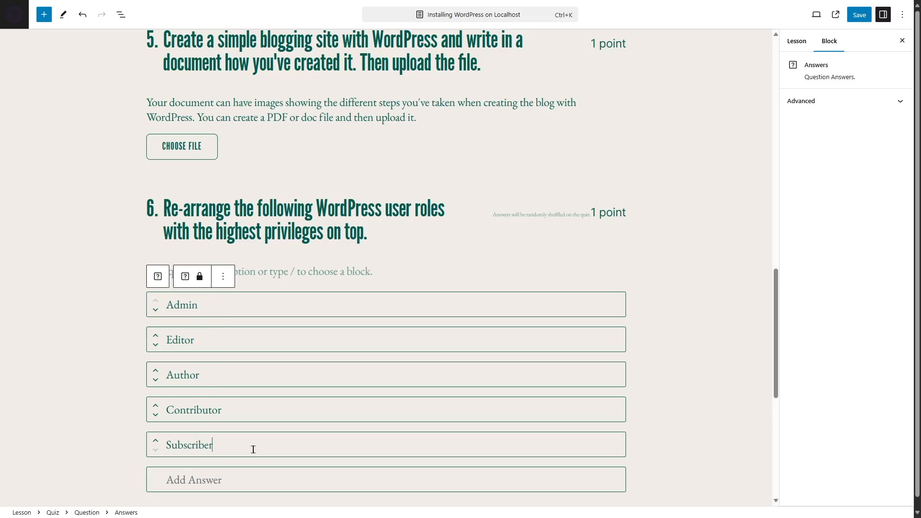
left_click(114, 297)
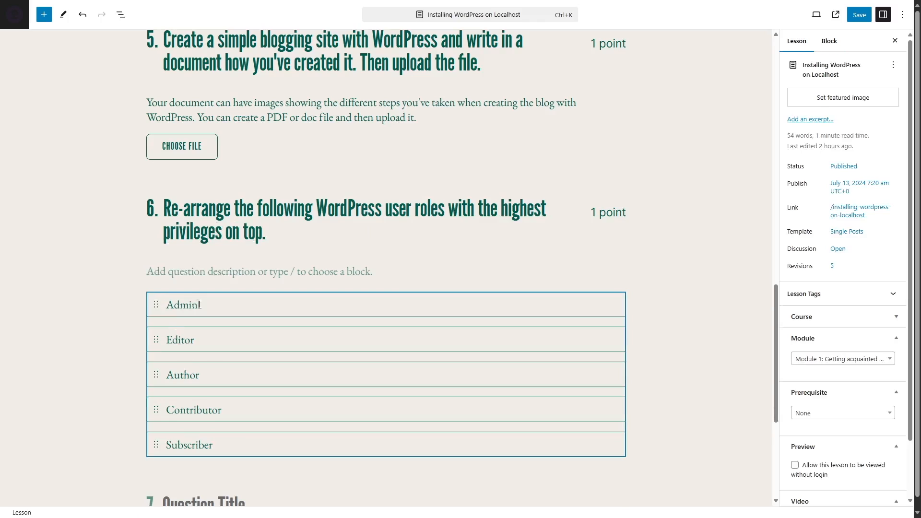
left_click(156, 308)
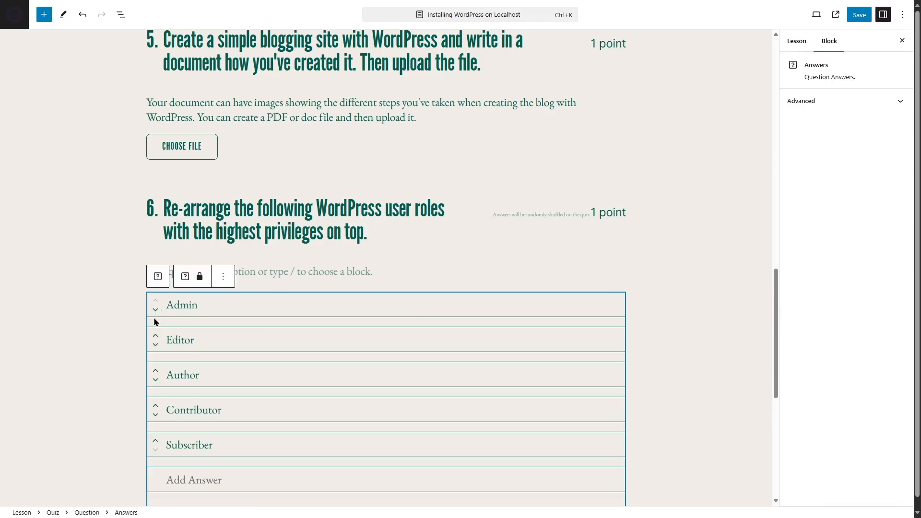
Step: Try moving the Admin answer one place down in question 6, and return it to first place
left_click(155, 309)
left_click(156, 334)
left_click(279, 232)
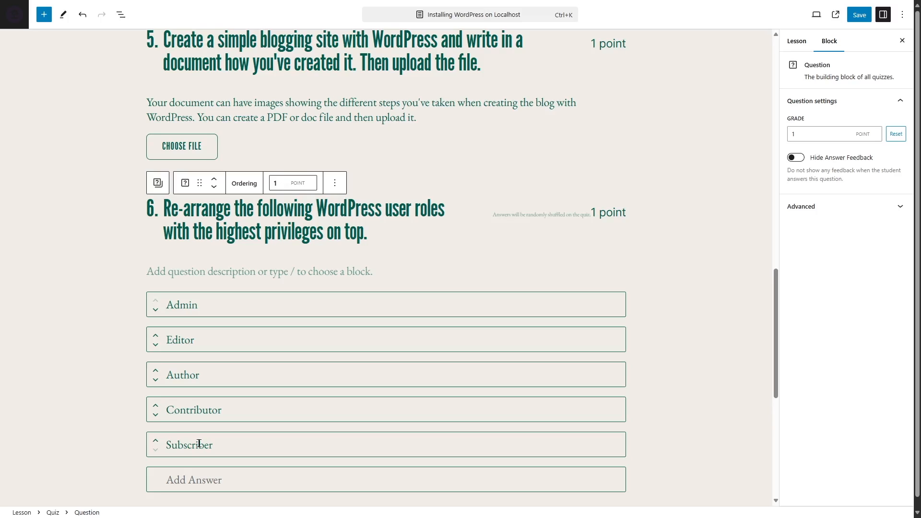
Step: Examine the question types available for question 6 and the points assigned to each of the quiz questions
scroll(325, 365, "up", 3)
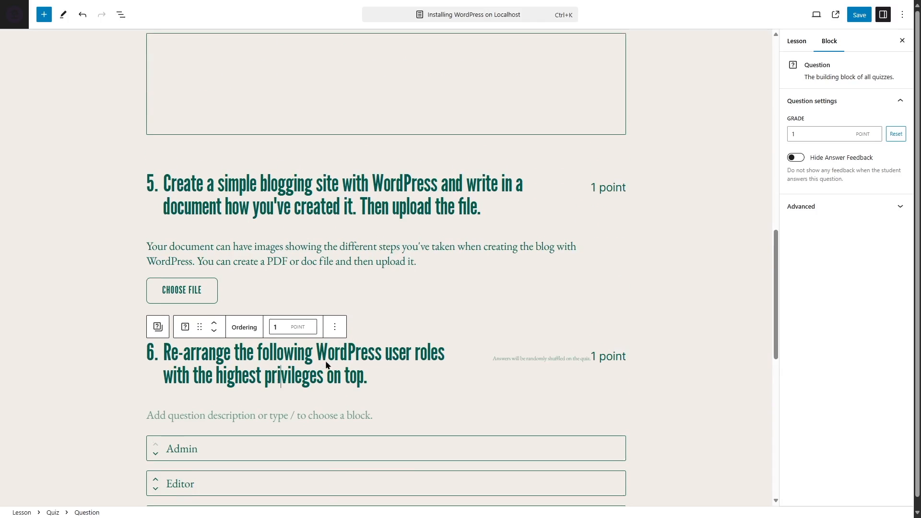
left_click(241, 328)
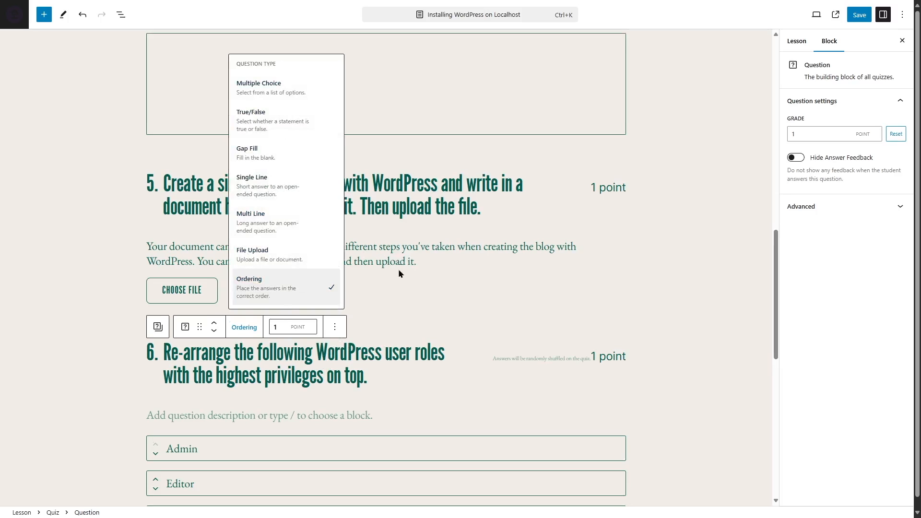
key("Escape")
scroll(392, 349, "down", 5)
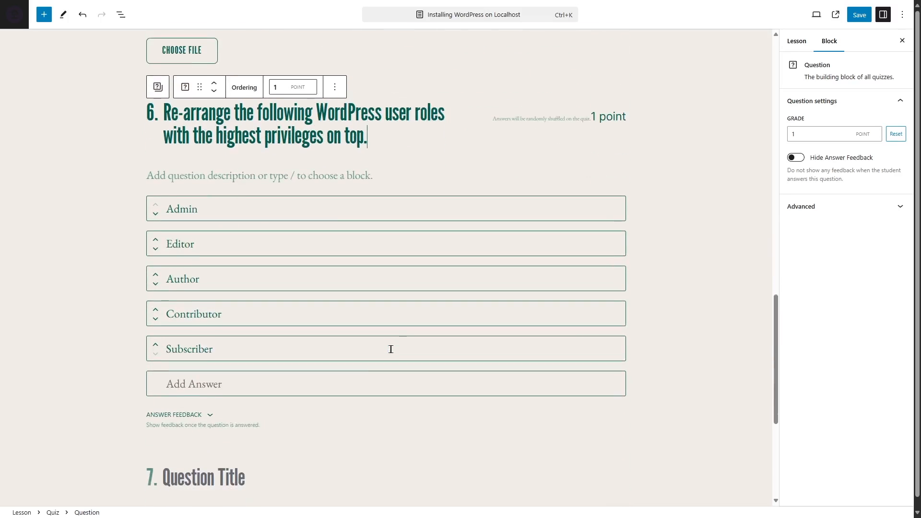
scroll(391, 349, "up", 4)
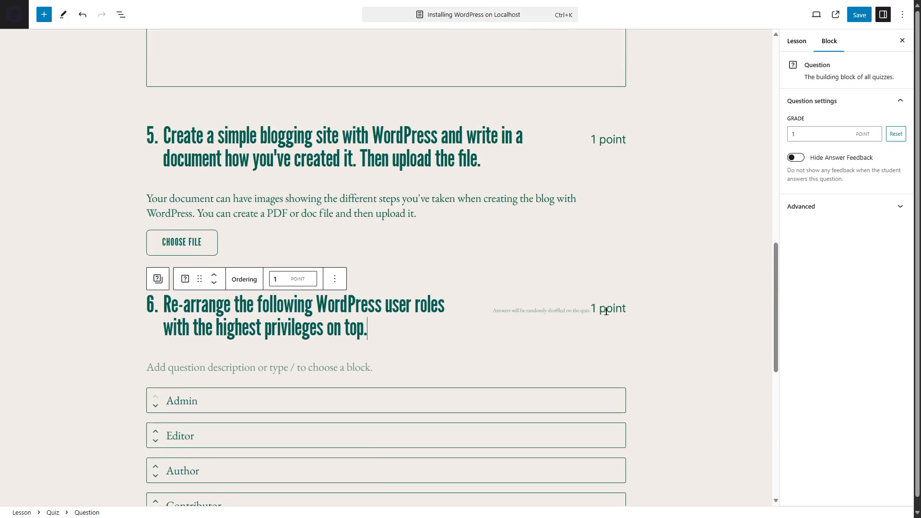
scroll(591, 344, "up", 9)
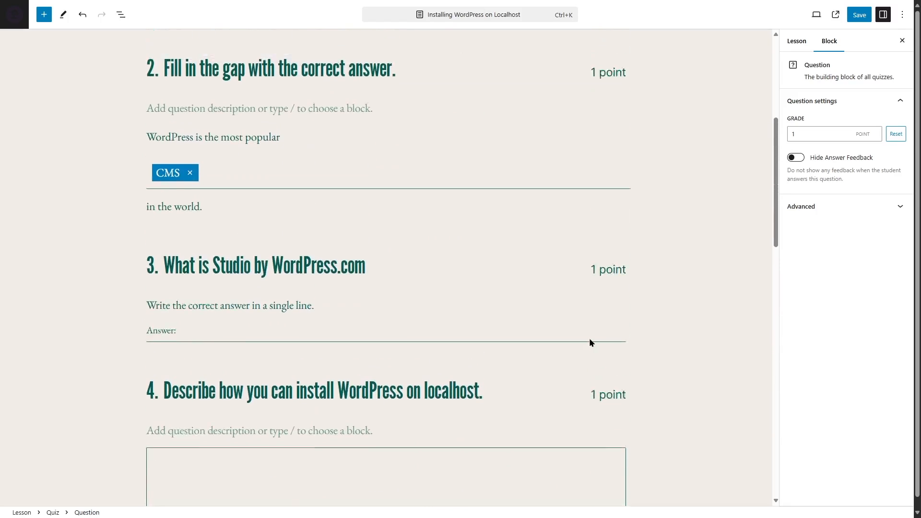
scroll(590, 257, "up", 7)
left_click(491, 244)
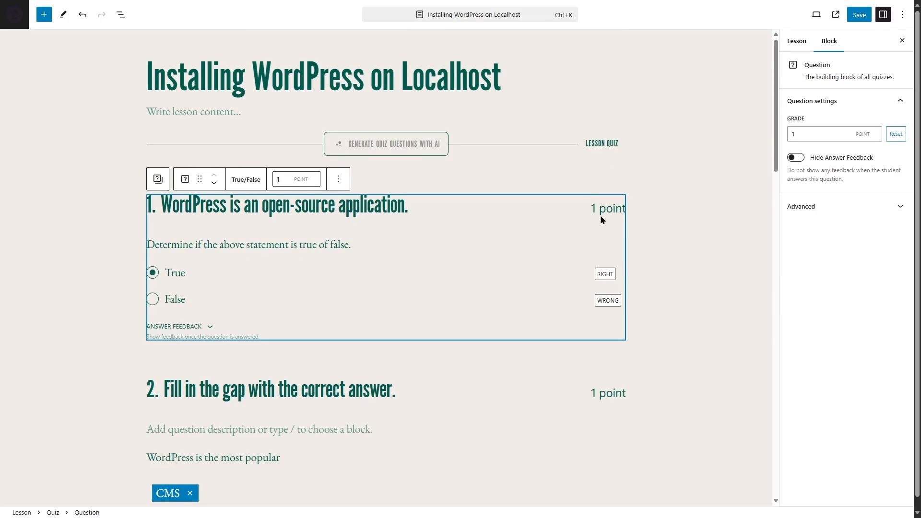
scroll(600, 217, "down", 3)
left_click(504, 252)
left_click(541, 283)
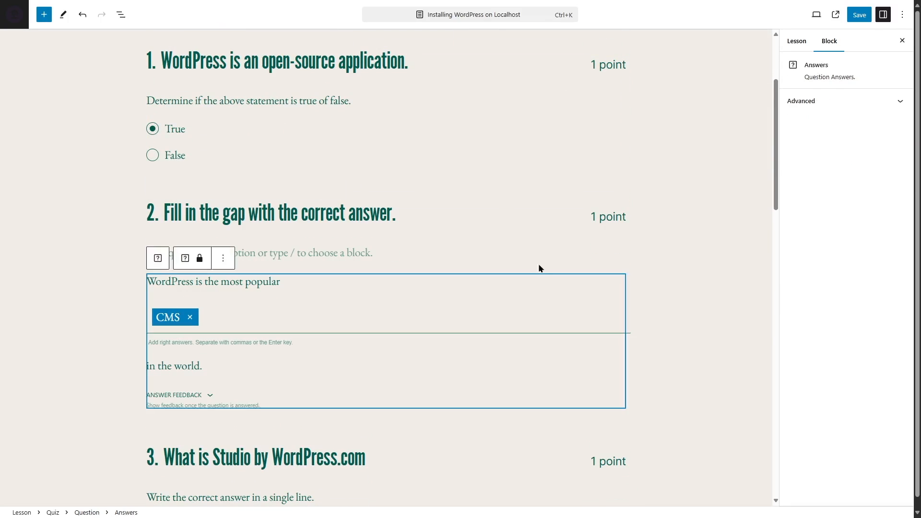
left_click(594, 248)
scroll(551, 269, "up", 1)
left_click(505, 262)
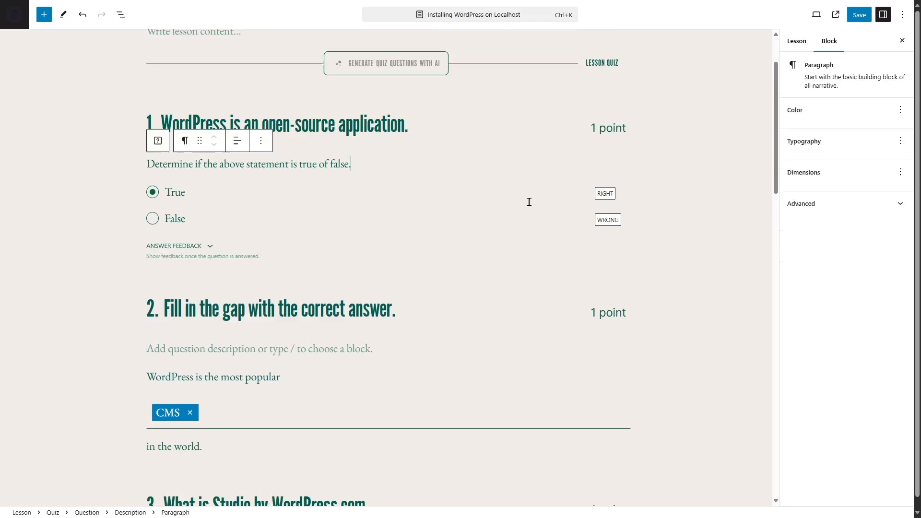
left_click(588, 150)
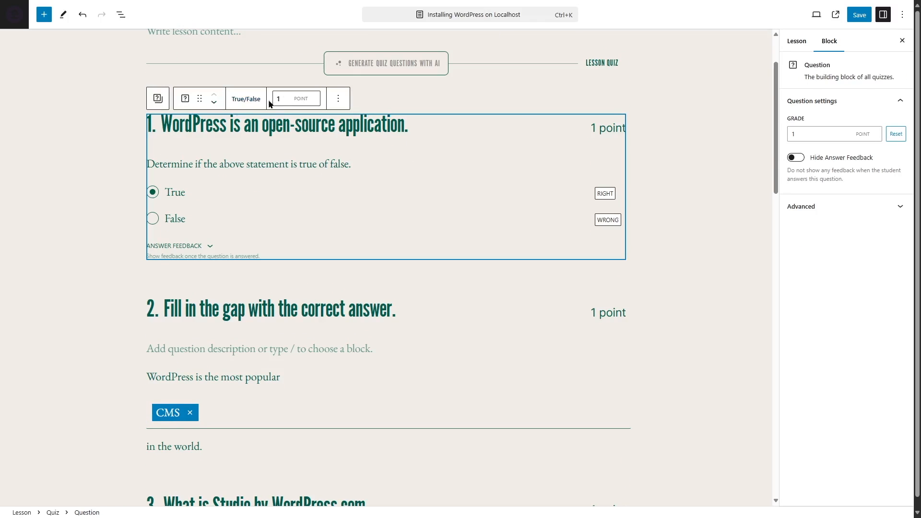
Step: Set the grade of question 2, the gap fill question, to 2 points
left_click(629, 370)
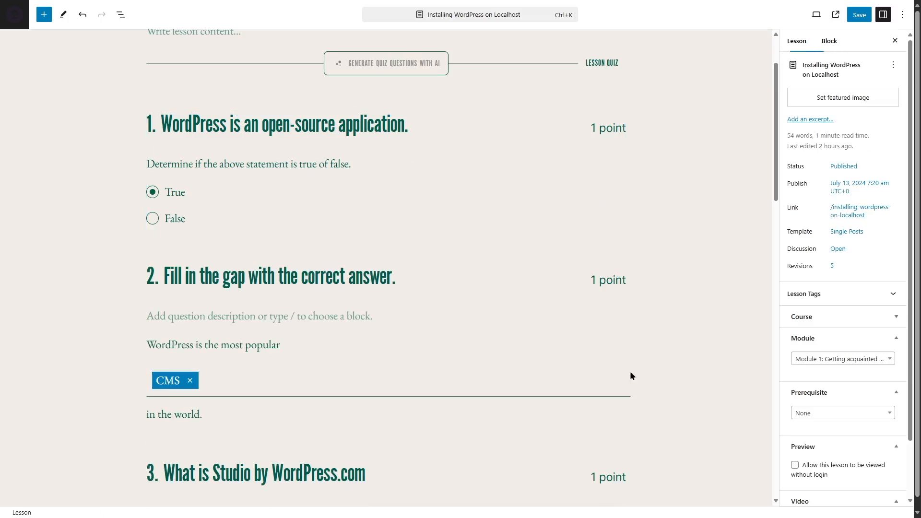
left_click(601, 345)
left_click(632, 313)
left_click(583, 308)
left_click(382, 292)
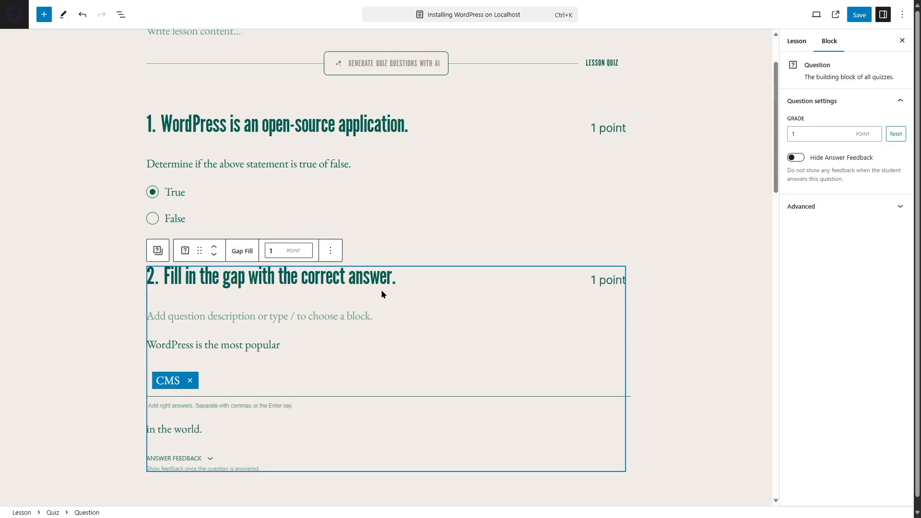
double_click(276, 254)
type("2")
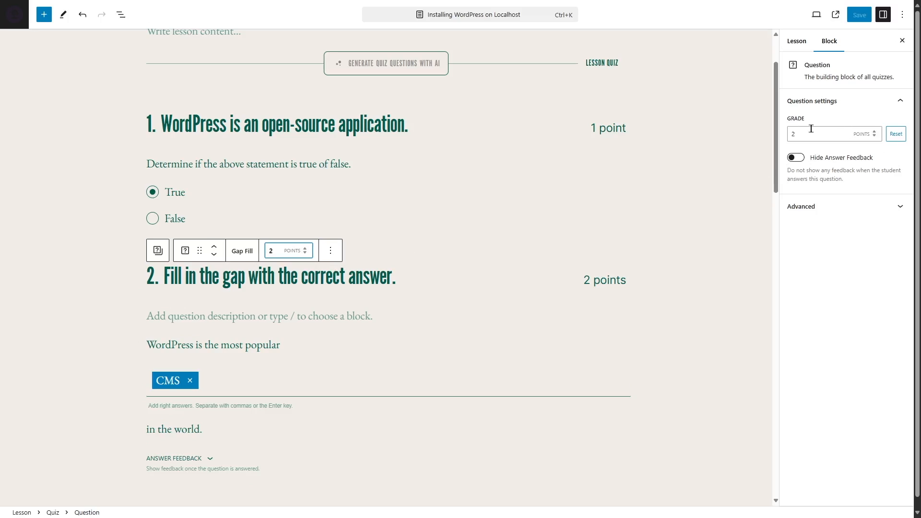
Step: Set the grade of question 3, about Studio by WordPress.com, to 3 points
scroll(486, 295, "down", 6)
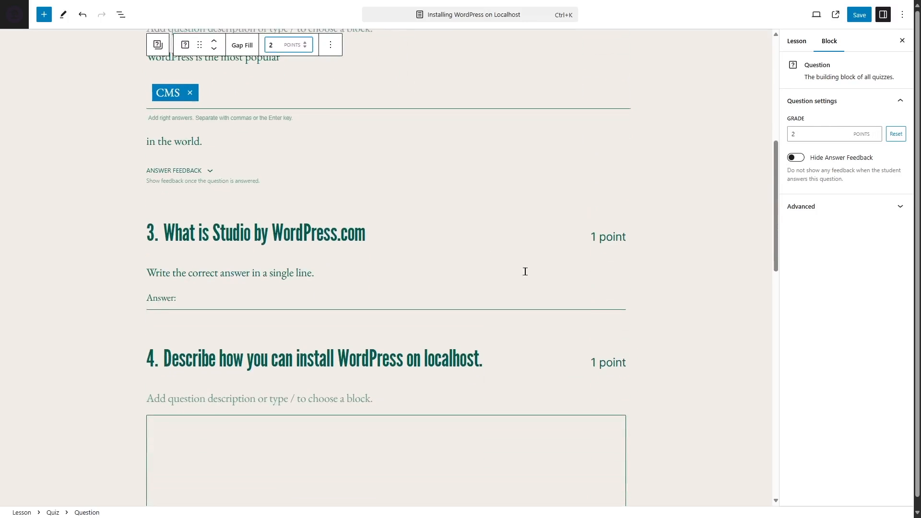
left_click(507, 220)
double_click(814, 136)
type("3")
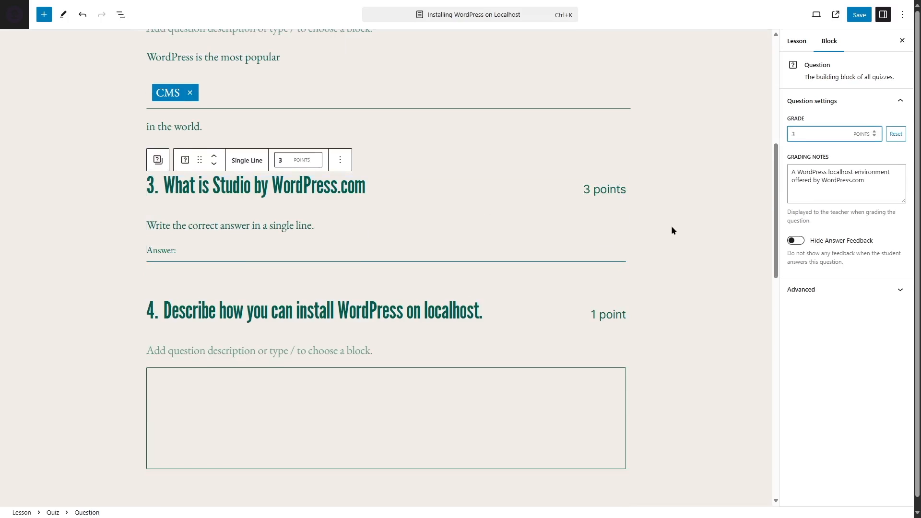
Step: Set the grade of question 4, about installing WordPress on localhost, to 4 points
scroll(671, 230, "down", 1)
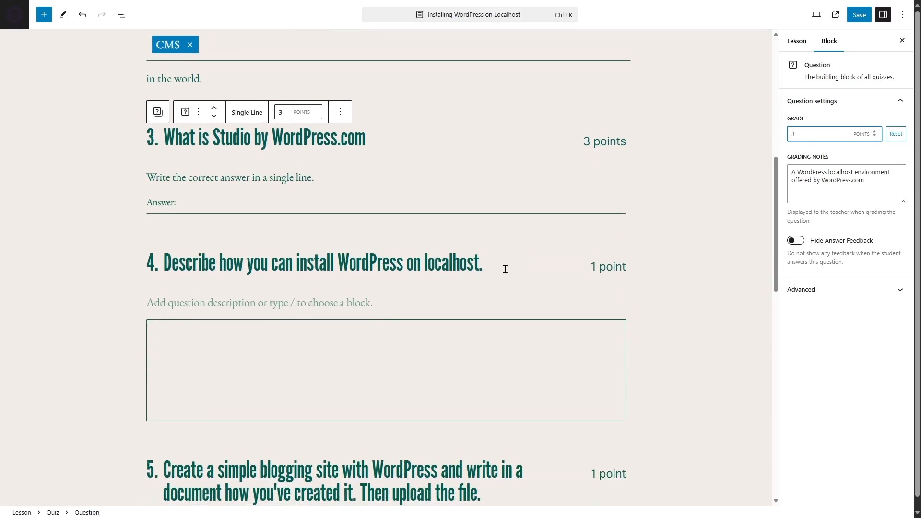
left_click(576, 295)
double_click(804, 134)
type("4")
Step: Raise the grade of question 5, the file upload question, to 5 points
scroll(525, 364, "down", 4)
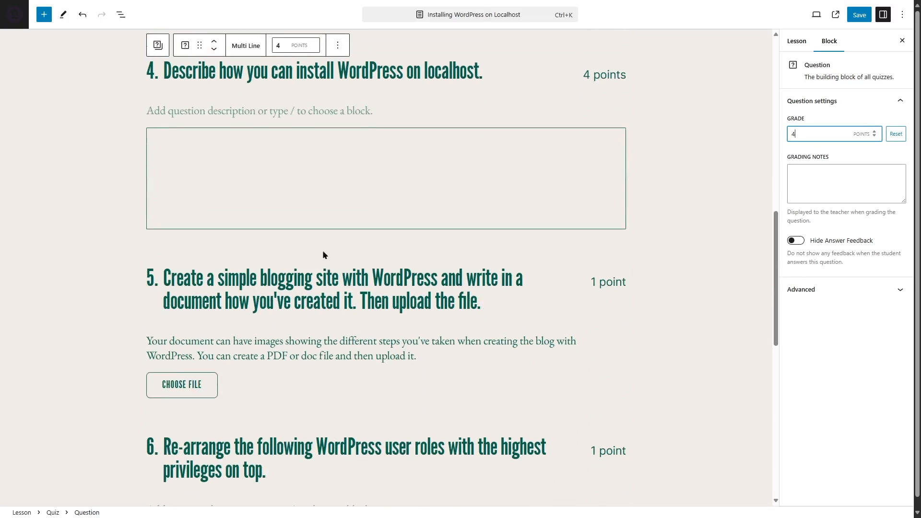
left_click(626, 320)
left_click(316, 270)
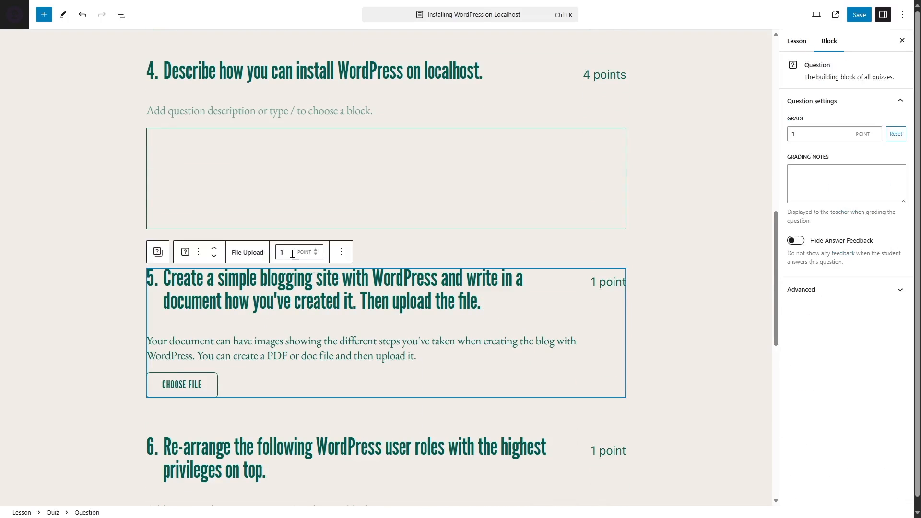
left_click(315, 250)
left_click(315, 250)
left_click(316, 250)
left_click(315, 250)
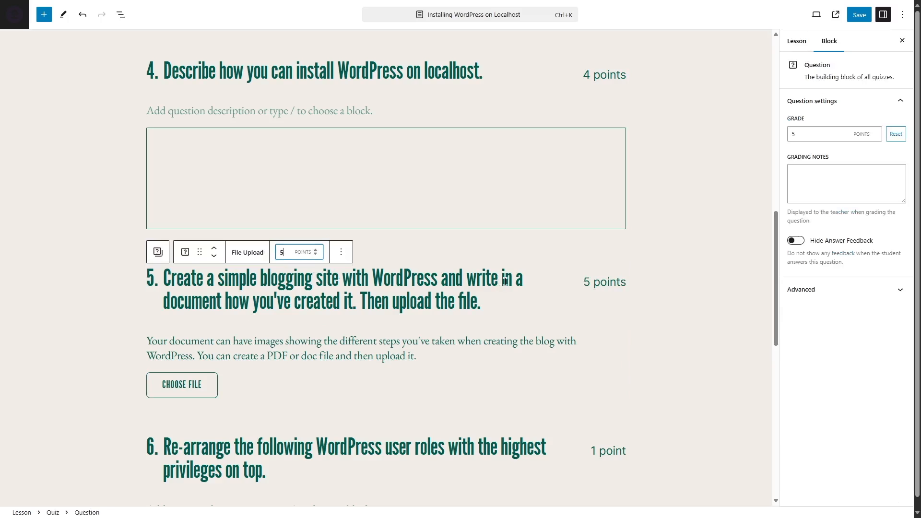
Step: Set the grade of question 6, the user roles ordering question, to 2 points
scroll(504, 281, "down", 4)
left_click(416, 287)
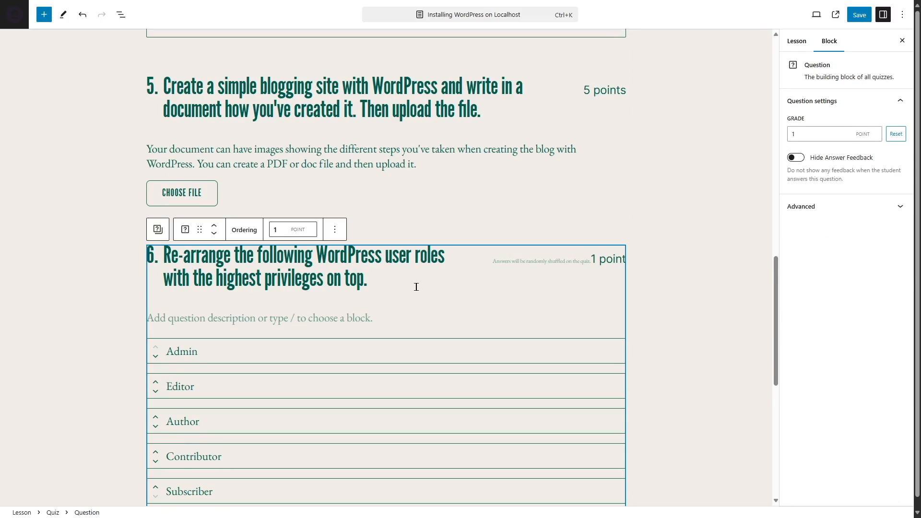
left_click(283, 229)
type("2")
left_click(694, 225)
left_click(549, 274)
Step: Open the settings for the whole quiz and check what its Advanced section offers
scroll(411, 287, "down", 5)
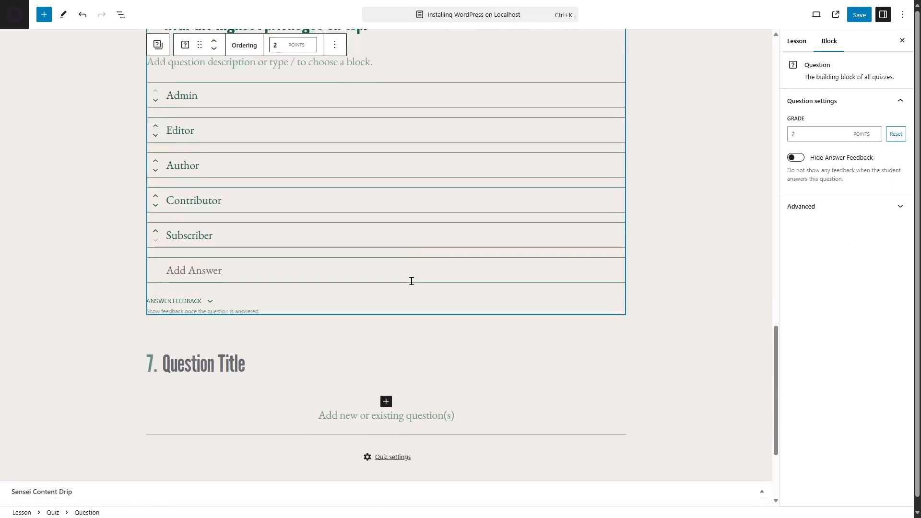
scroll(412, 281, "down", 2)
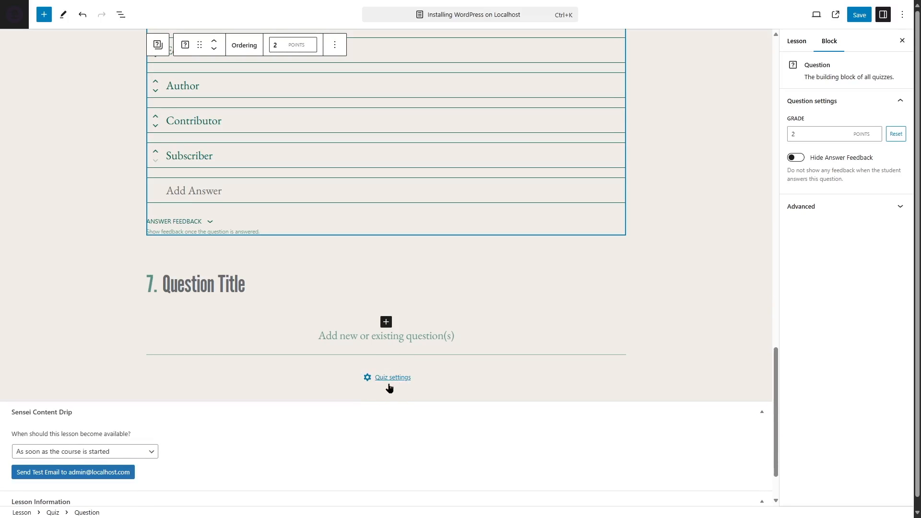
scroll(389, 383, "down", 1)
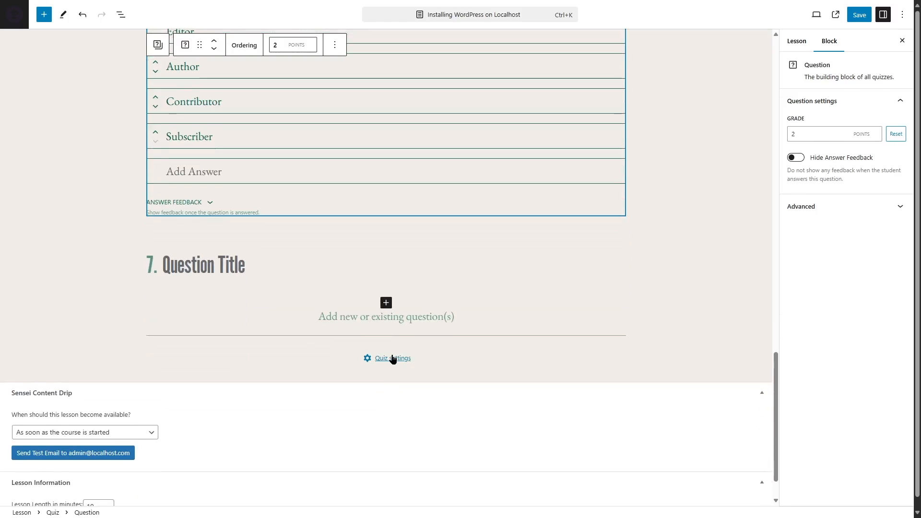
left_click(392, 358)
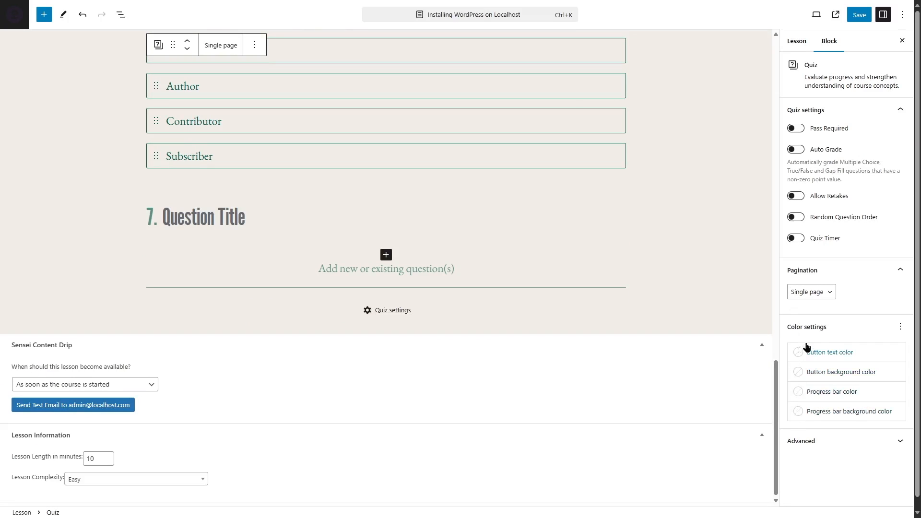
left_click(819, 441)
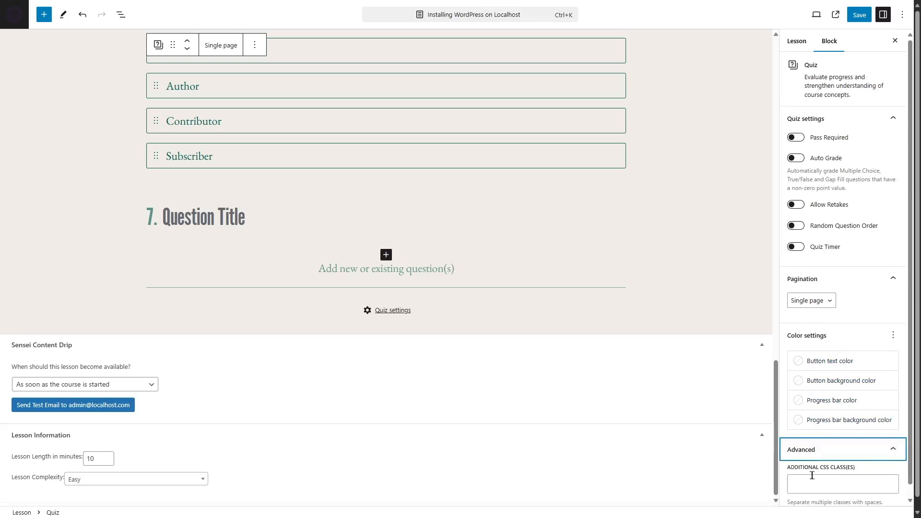
scroll(816, 466, "down", 1)
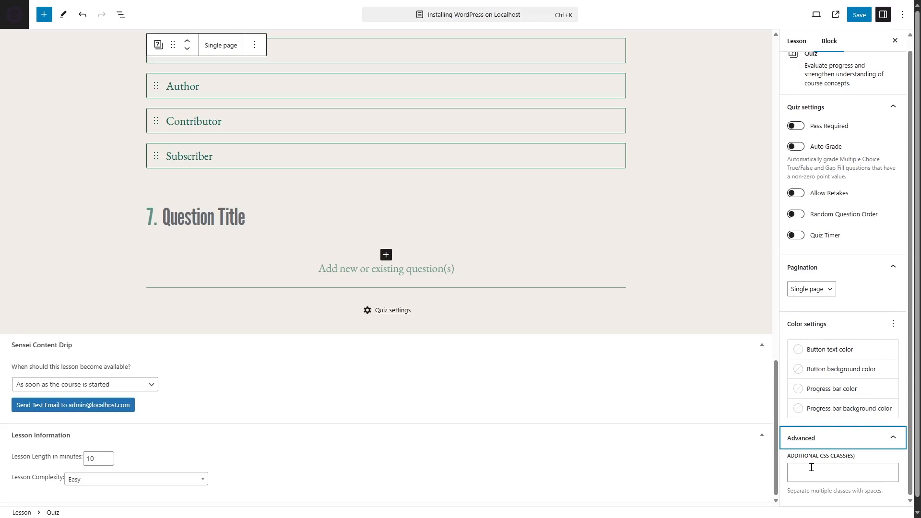
left_click(814, 437)
left_click(802, 72)
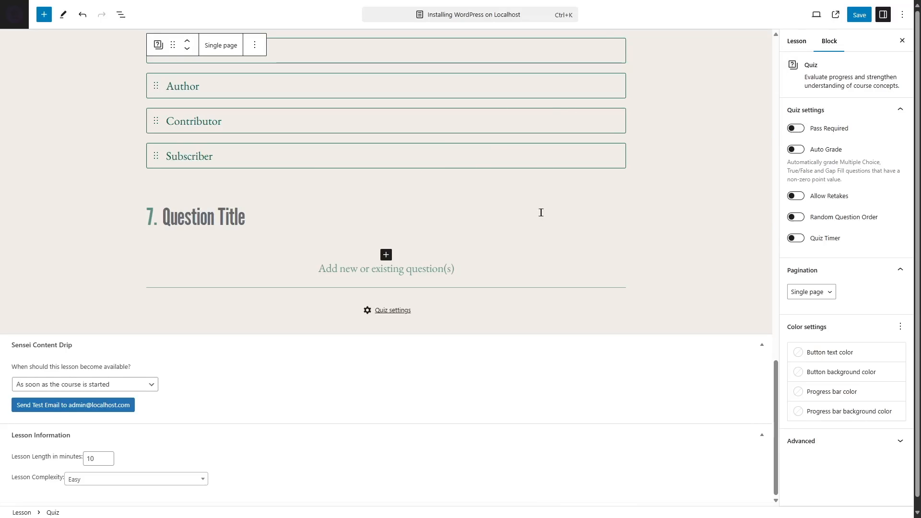
Step: Require a pass for the quiz and set the passing grade to 70%
left_click(796, 129)
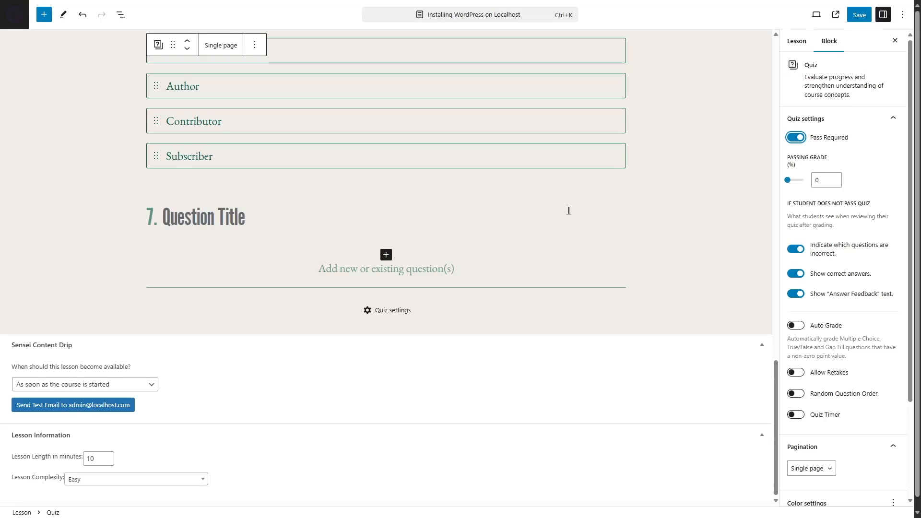
double_click(827, 180)
type("60")
left_click(834, 182)
left_click(835, 182)
left_click(876, 164)
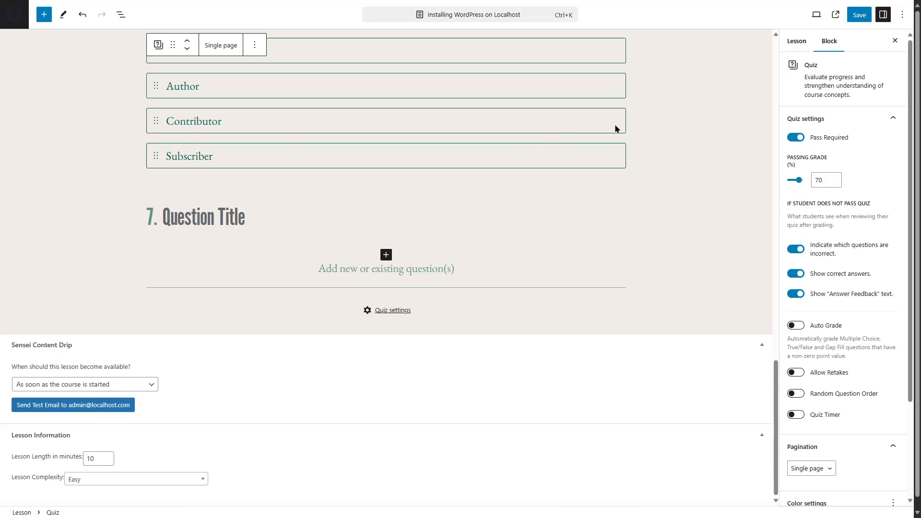
Step: Switch off showing correct answers to students who do not pass the quiz, and switch it back on
scroll(405, 205, "up", 3)
scroll(405, 205, "down", 3)
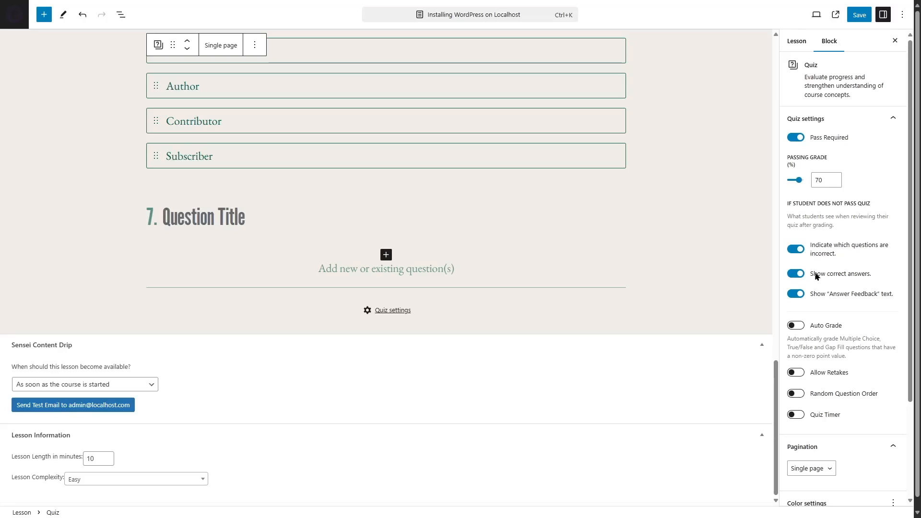
left_click(792, 274)
left_click(840, 274)
left_click(839, 274)
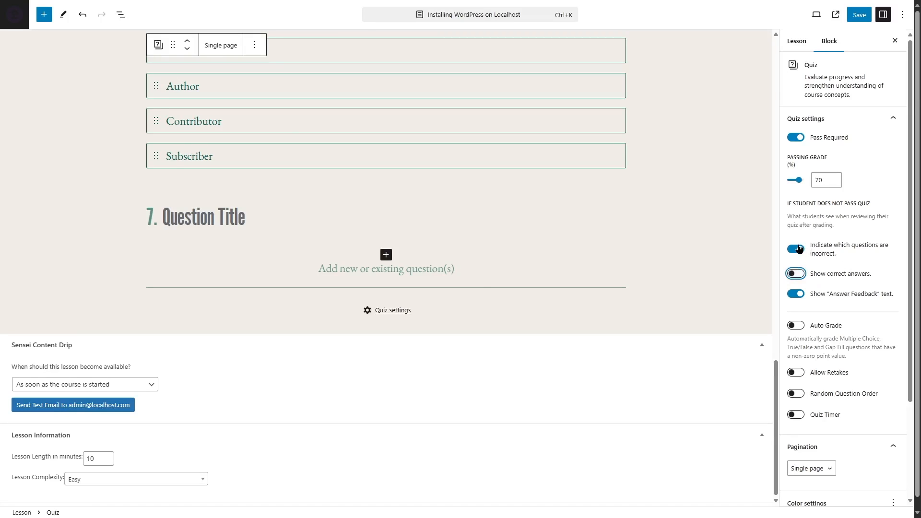
scroll(500, 252, "up", 4)
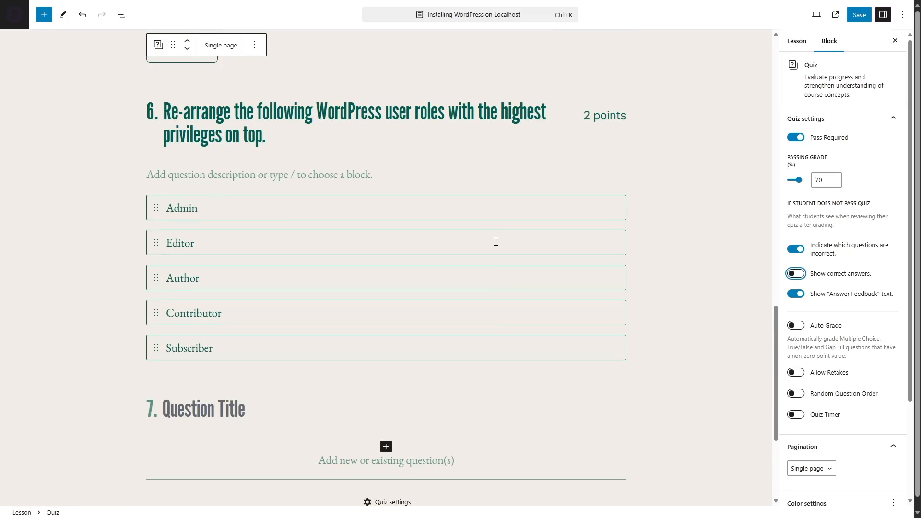
scroll(438, 256, "down", 1)
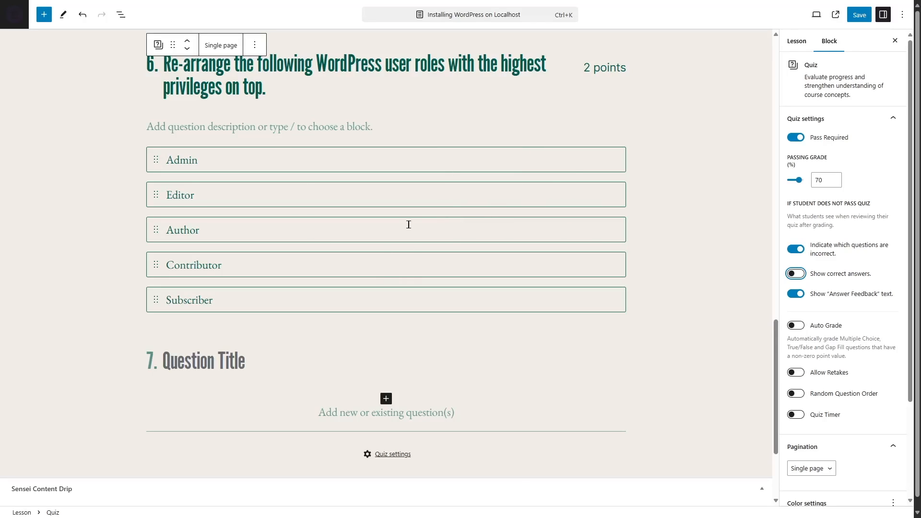
left_click(795, 275)
scroll(802, 271, "down", 2)
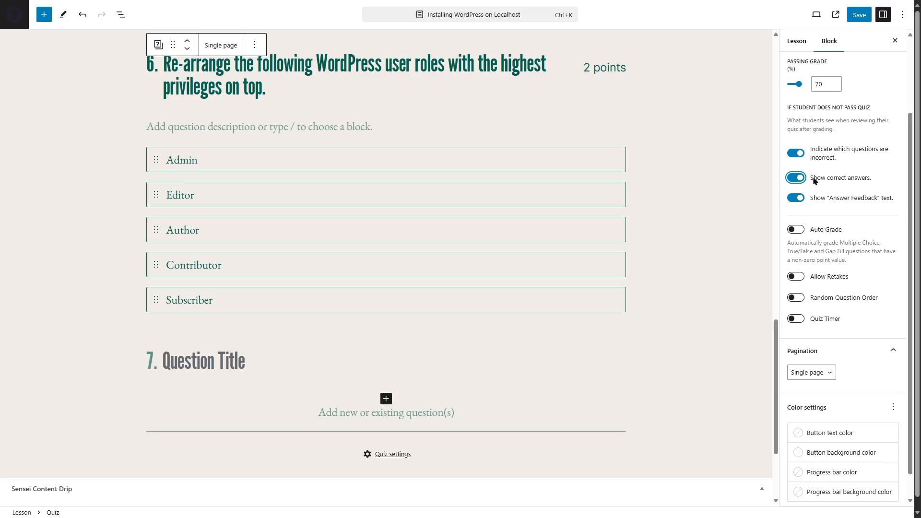
scroll(802, 183, "up", 1)
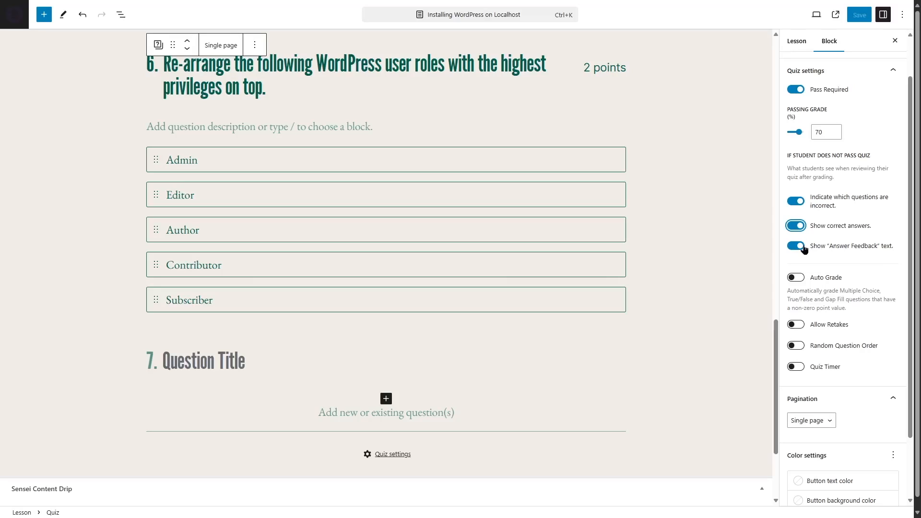
Step: Switch the quiz's automatic grading on and back off, and allow students to retake the quiz
scroll(804, 249, "down", 1)
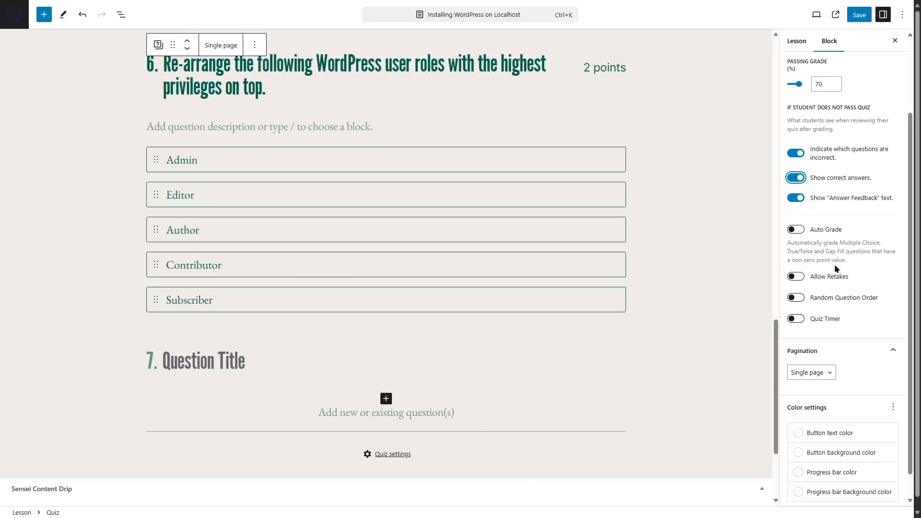
left_click(797, 230)
left_click(797, 232)
left_click(795, 276)
scroll(582, 288, "up", 4)
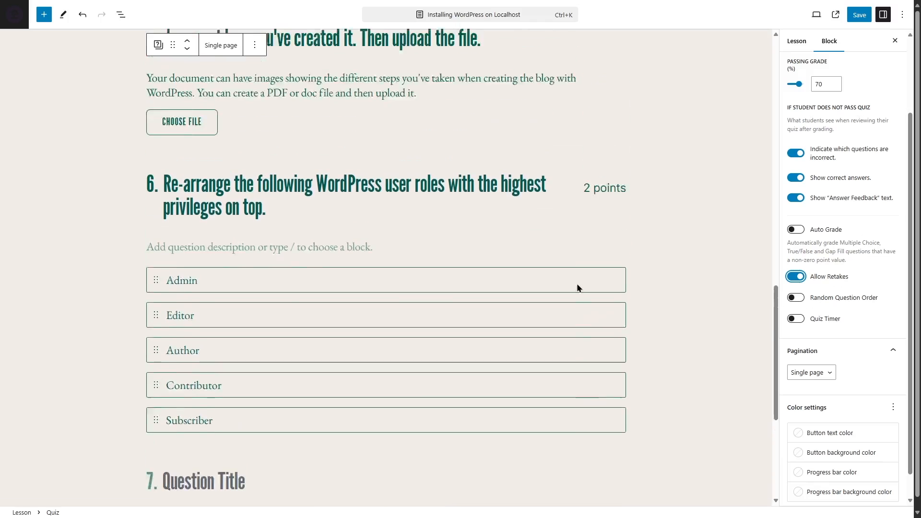
scroll(559, 277, "down", 3)
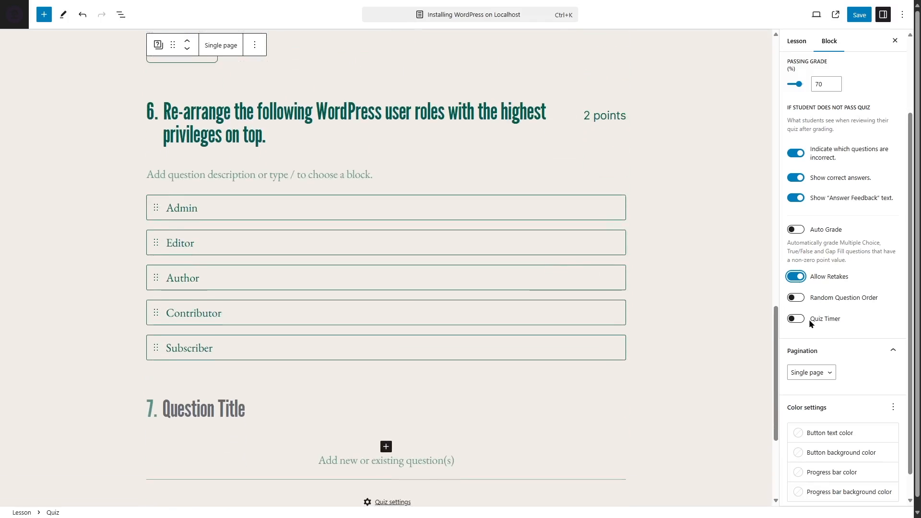
Step: Switch on the quiz timer to check its minutes setting, and switch the timer back off
left_click(795, 319)
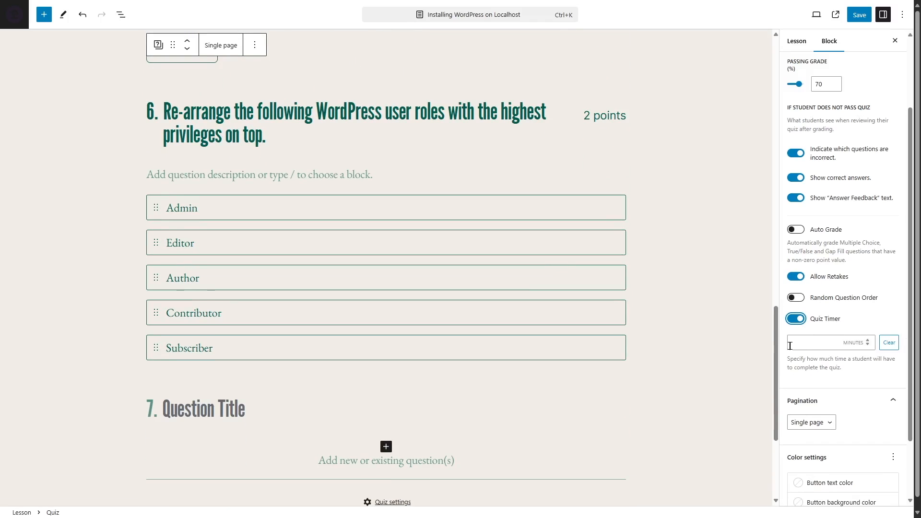
left_click(815, 345)
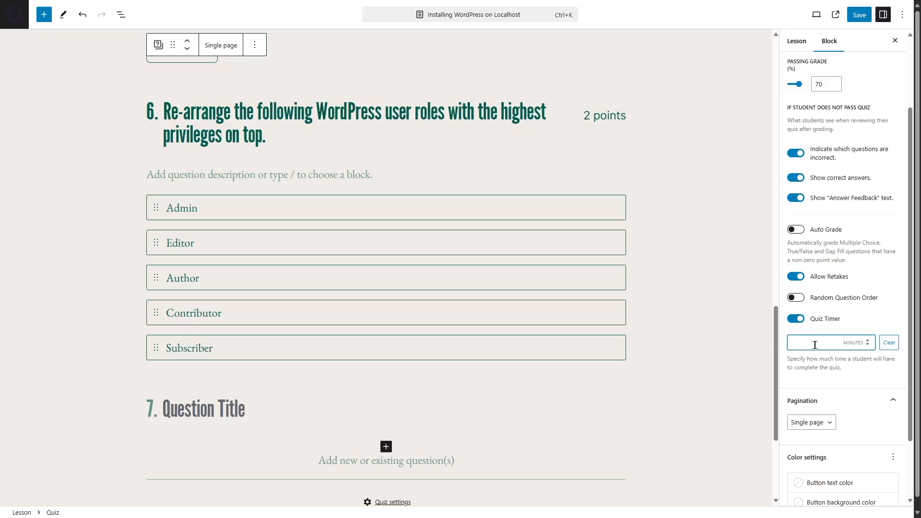
left_click(795, 321)
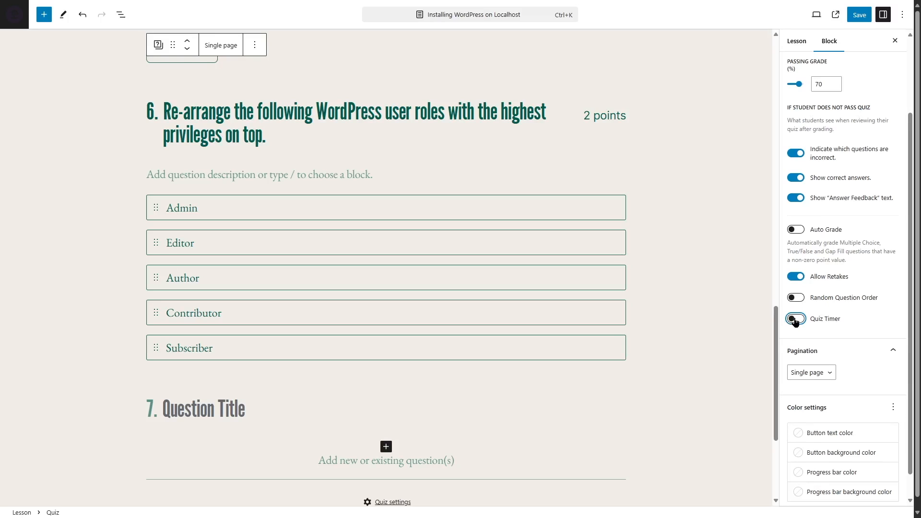
Step: Try multi-page pagination for the quiz with its progress bar on and off, and return to single-page display
scroll(794, 316, "down", 1)
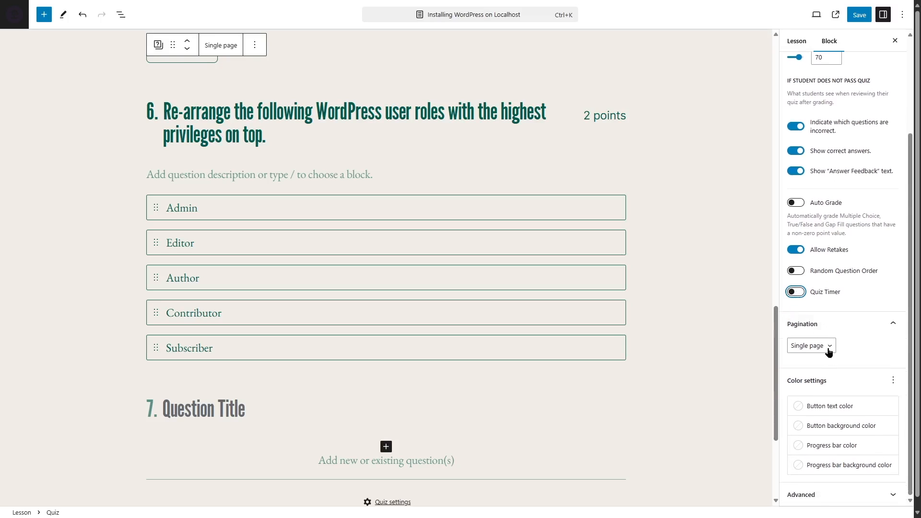
left_click(828, 349)
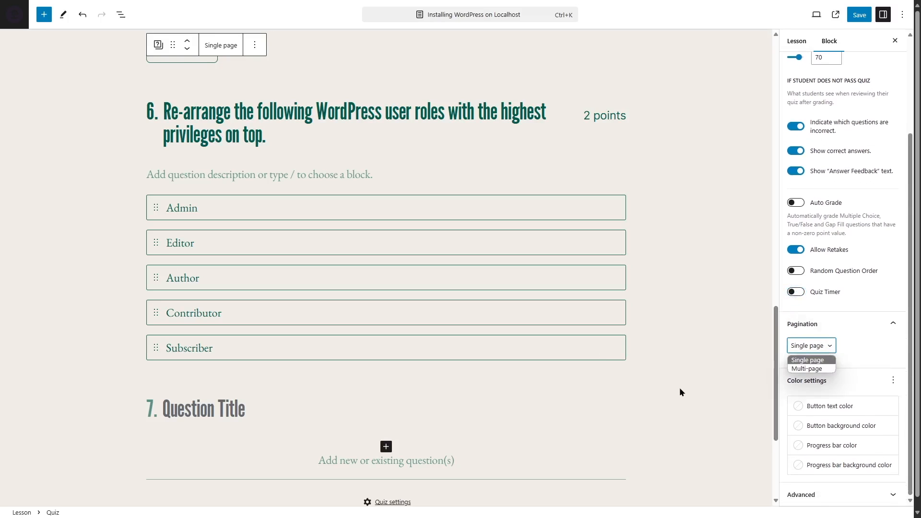
left_click(821, 368)
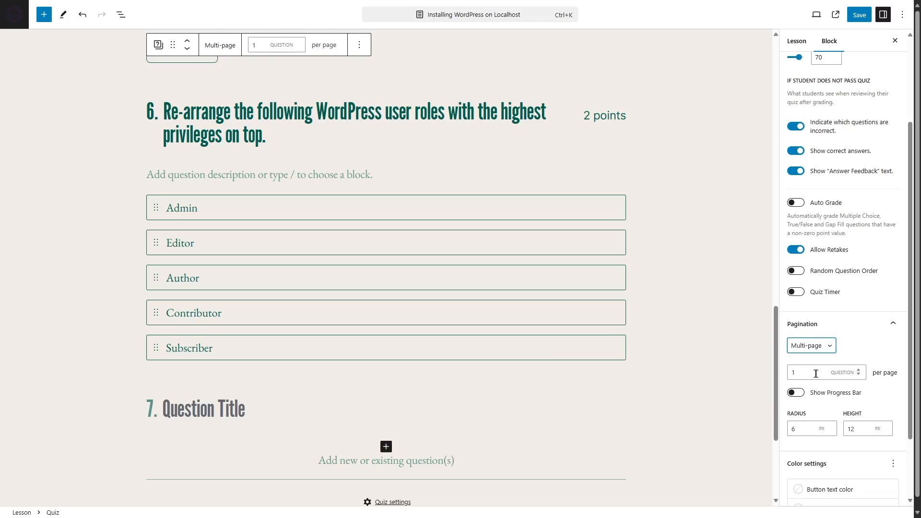
double_click(796, 373)
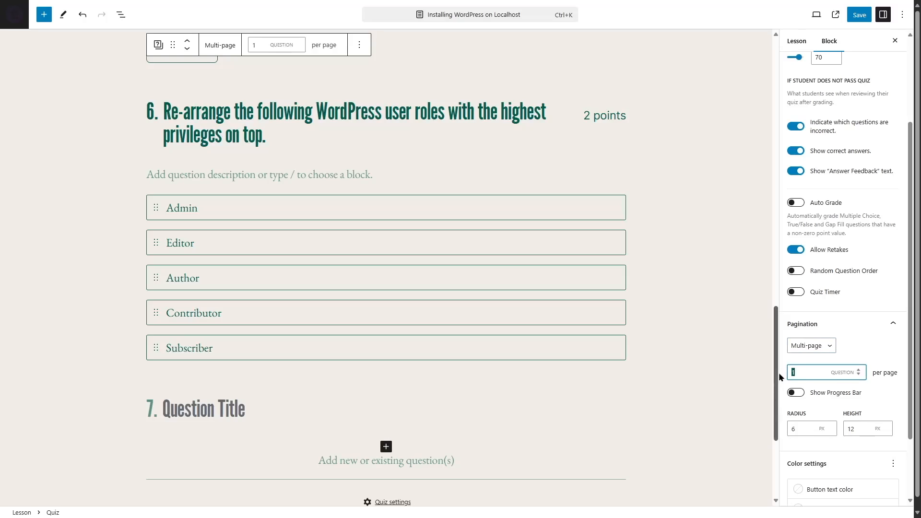
left_click(799, 394)
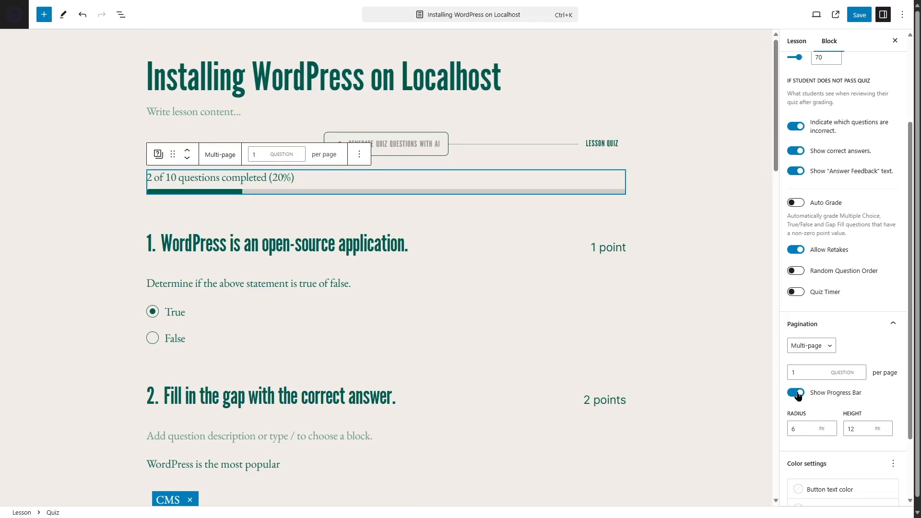
left_click(800, 393)
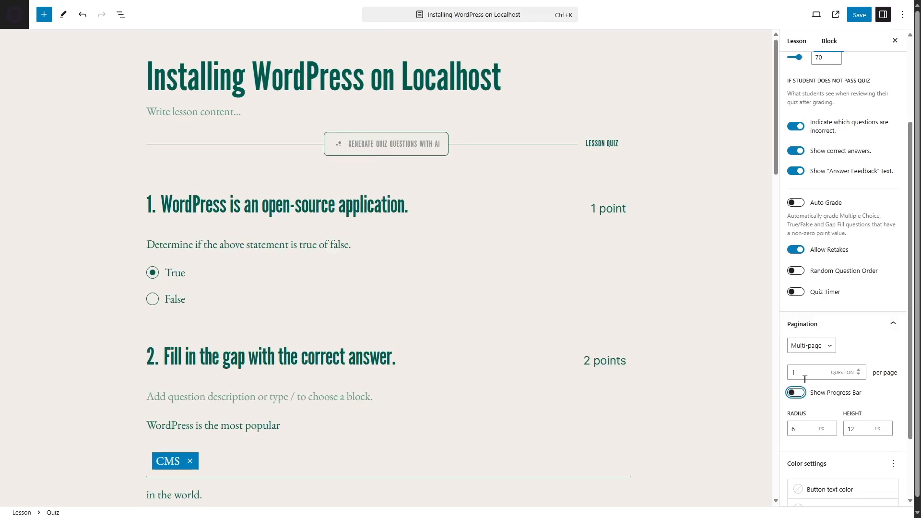
left_click(821, 348)
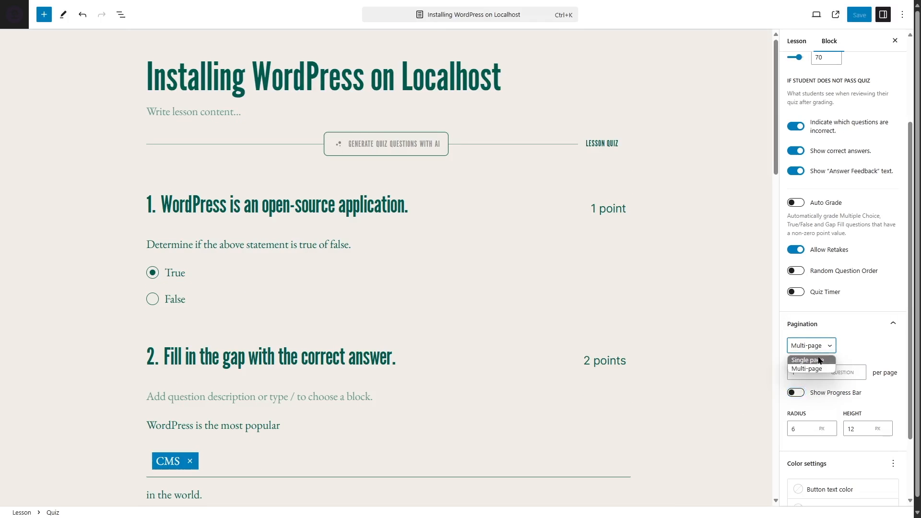
left_click(816, 361)
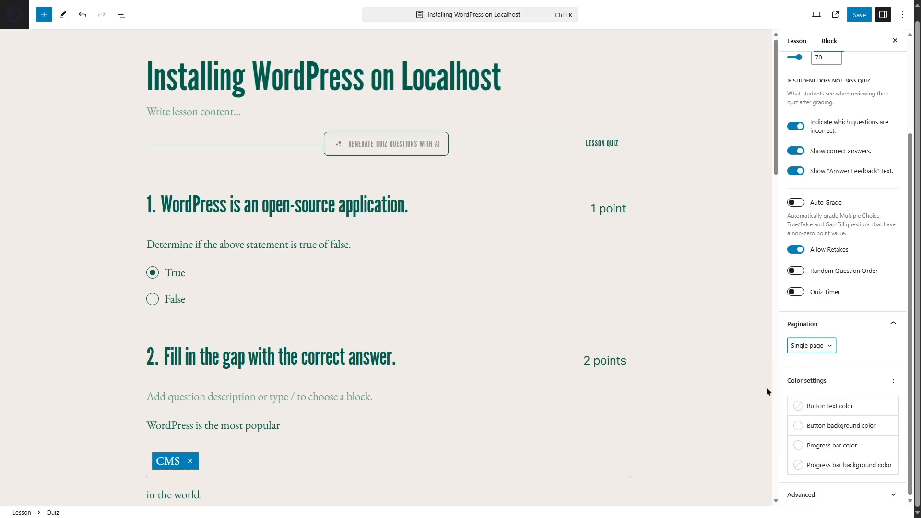
Step: Try making the lesson available on a specific date and at an interval after course start, and restore availability as soon as the course is started
scroll(672, 312, "down", 15)
scroll(649, 244, "up", 7)
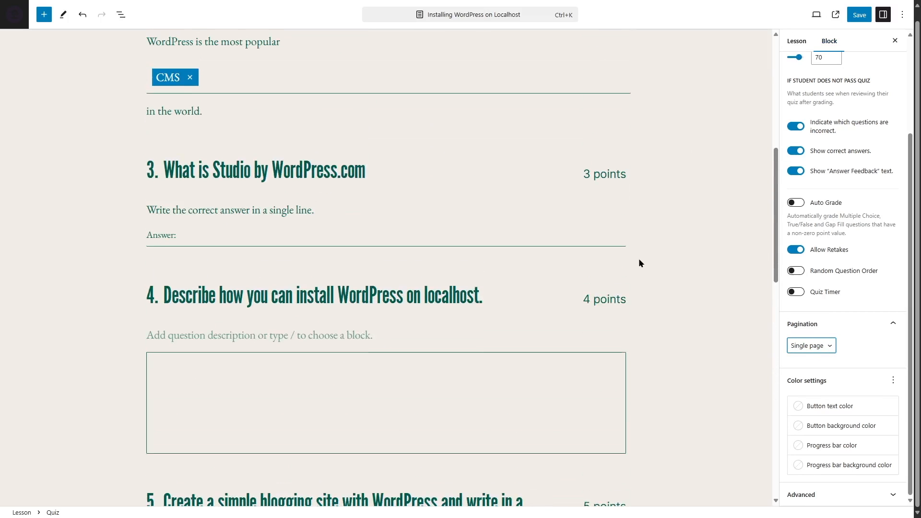
scroll(682, 201, "down", 4)
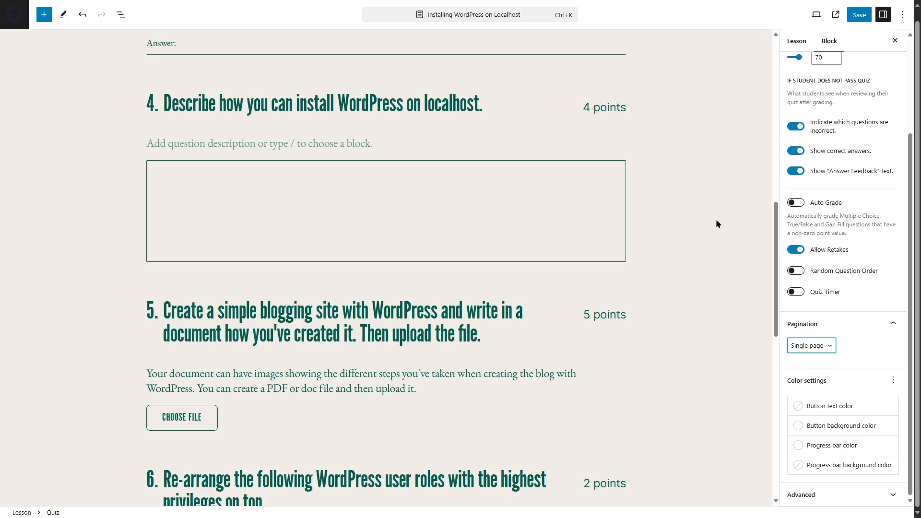
scroll(716, 220, "down", 10)
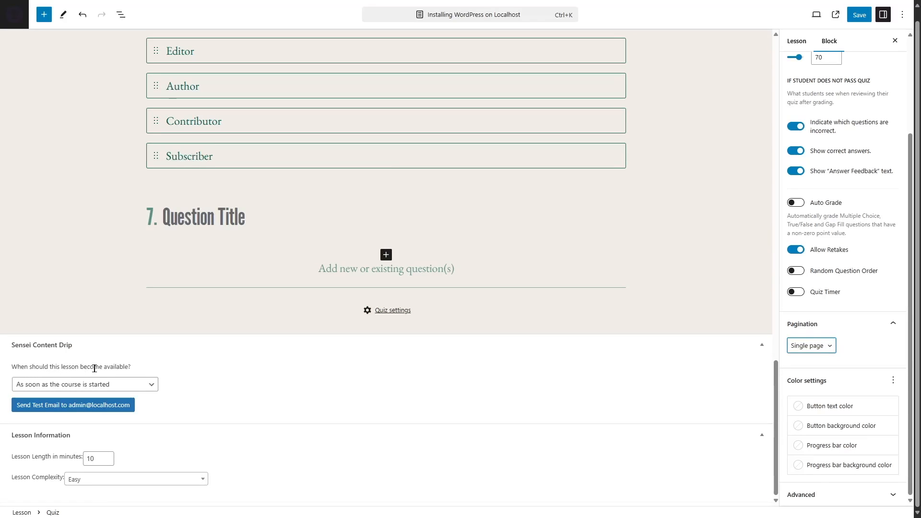
left_click(151, 384)
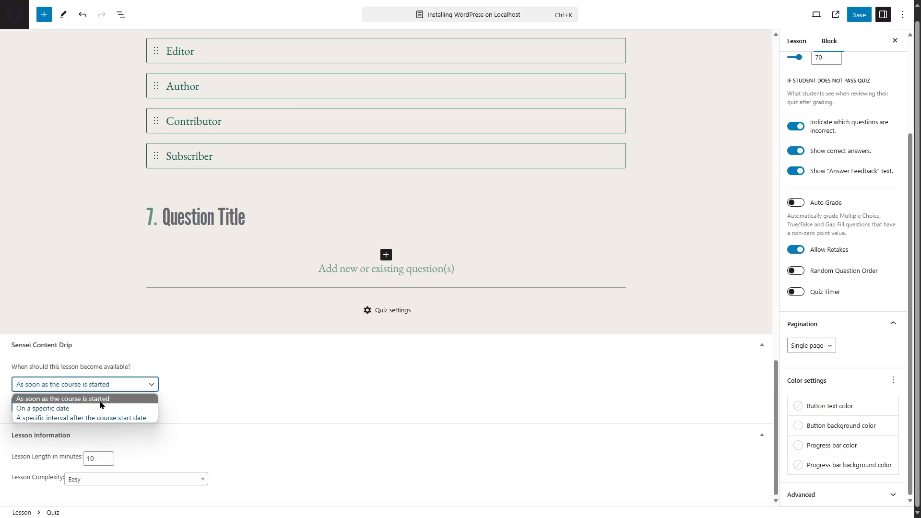
left_click(32, 409)
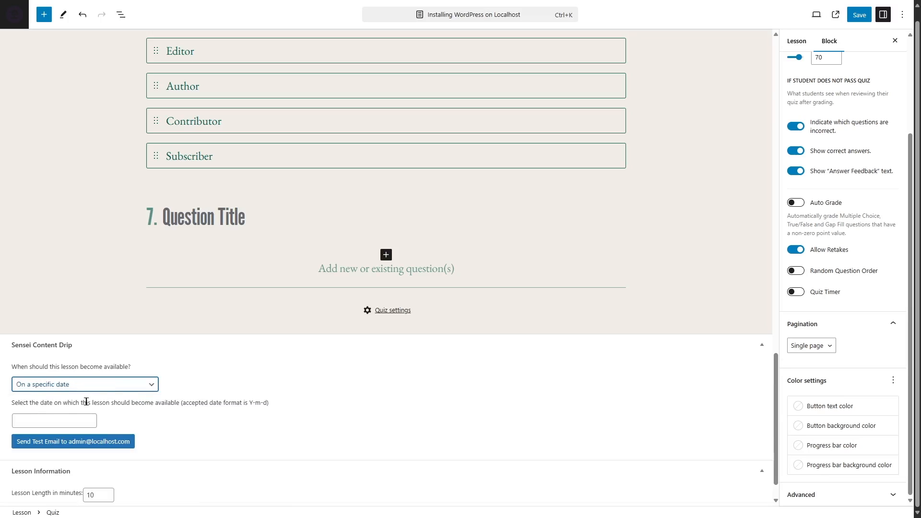
left_click(96, 386)
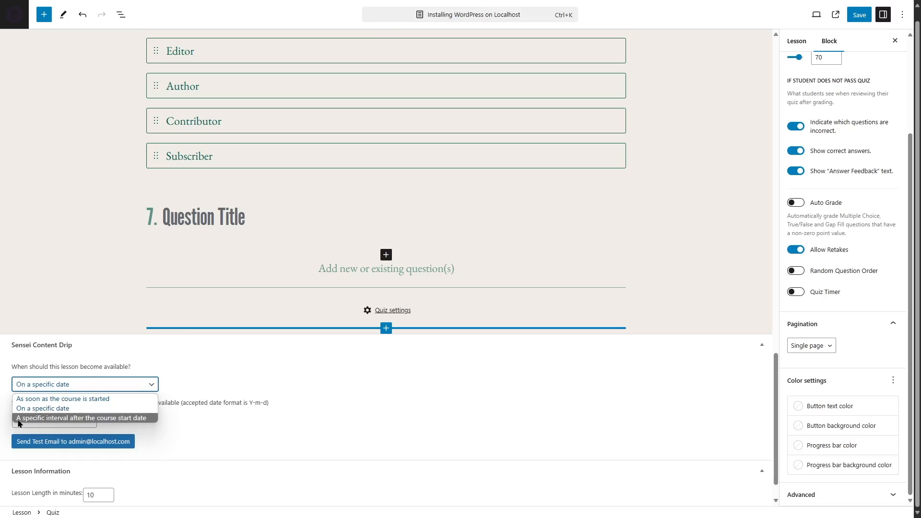
left_click(141, 420)
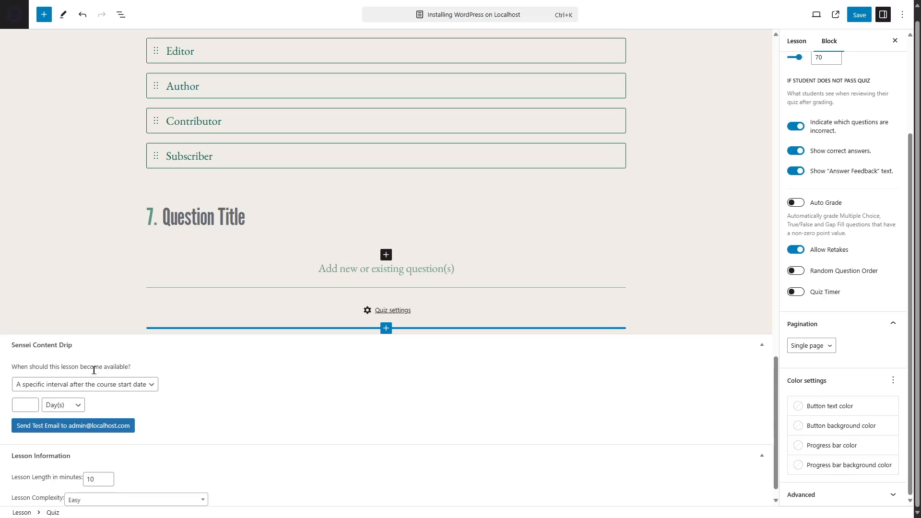
left_click(24, 404)
left_click(77, 384)
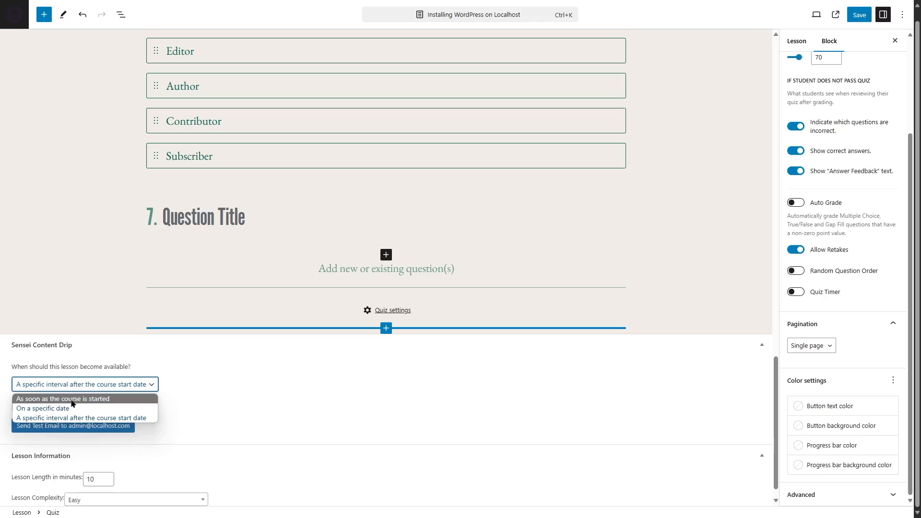
left_click(87, 403)
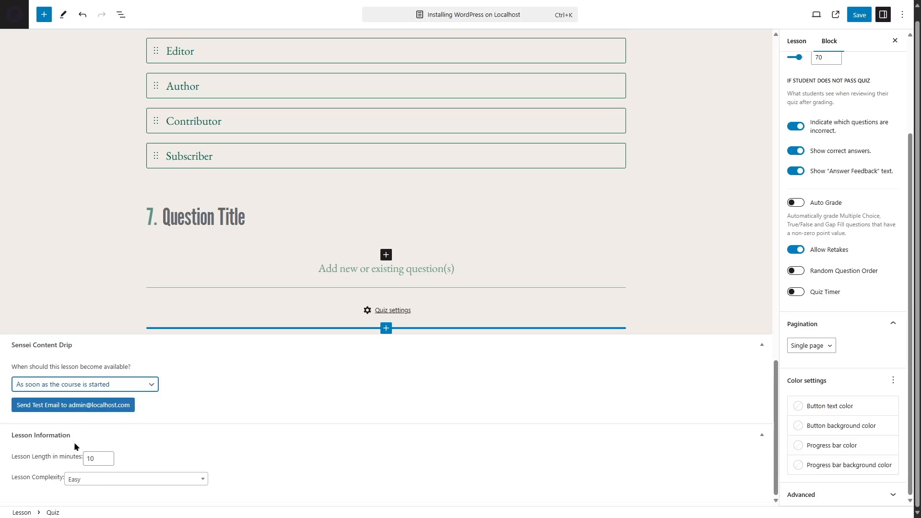
Step: Check the lesson complexity options, keep Easy, and save the lesson
left_click(93, 479)
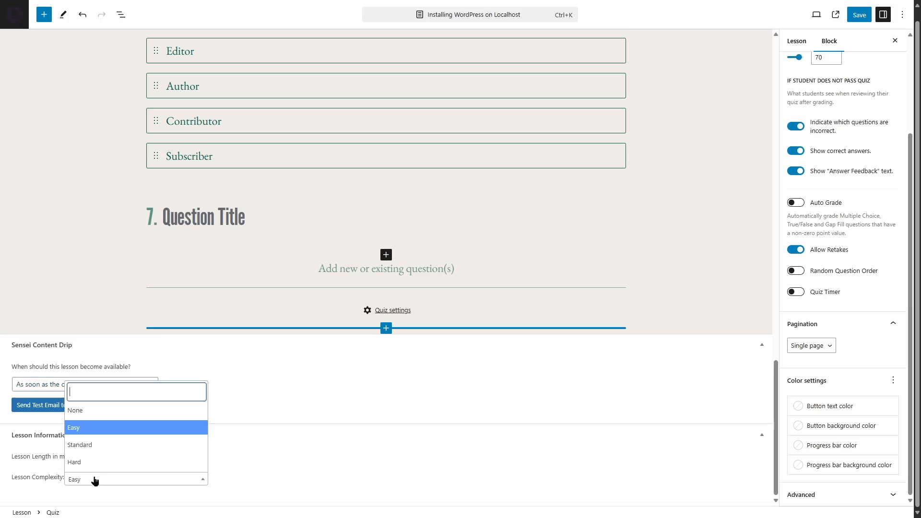
left_click(350, 465)
scroll(353, 468, "up", 15)
scroll(350, 426, "up", 10)
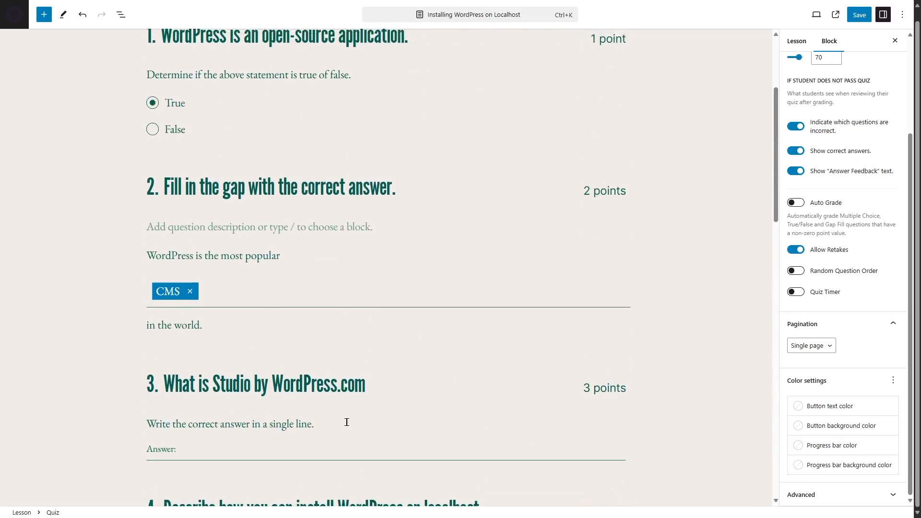
left_click(860, 16)
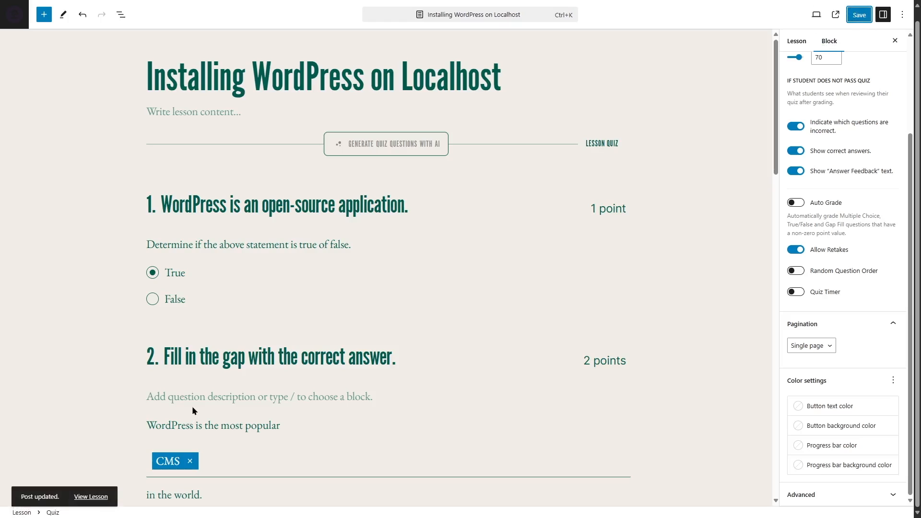
key("ctrl+s")
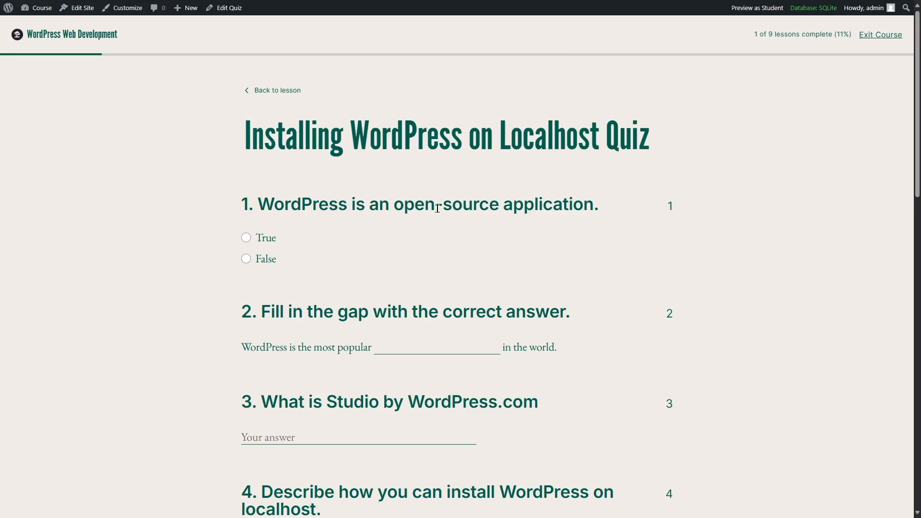
Step: On the student quiz page, answer question 1 with True and fill the gap in question 2 with "CMS"
left_click(246, 238)
scroll(281, 252, "down", 1)
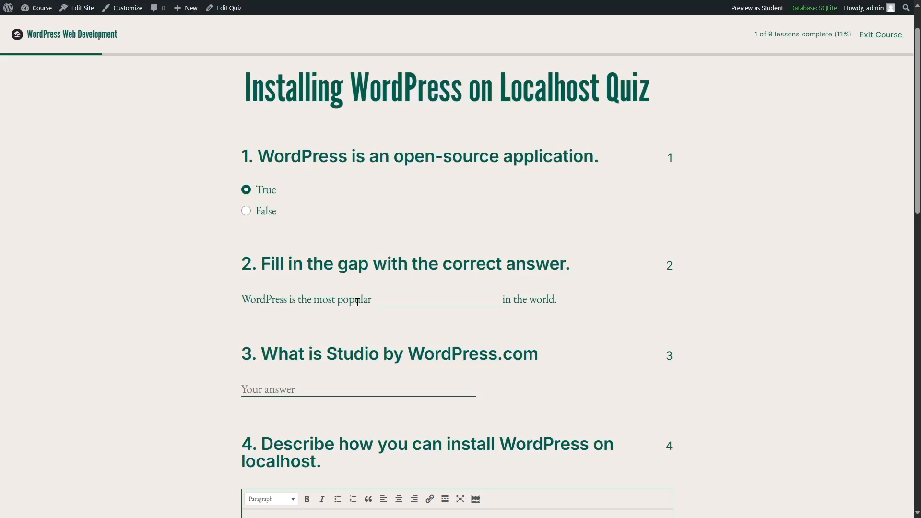
left_click(401, 301)
type("CMS")
Step: Answer question 3 with "A WordPress localhost environment offered by WordPress.com" and read through the full answer
scroll(536, 281, "down", 1)
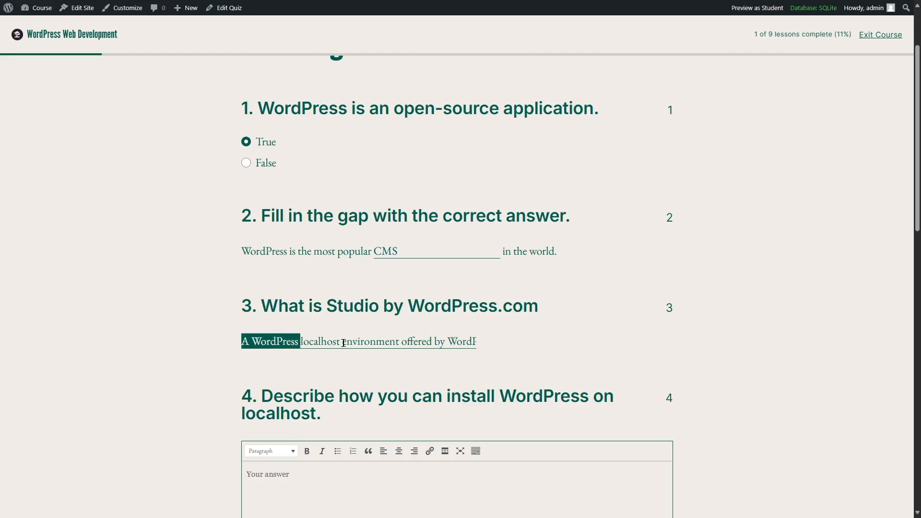
left_click(344, 343)
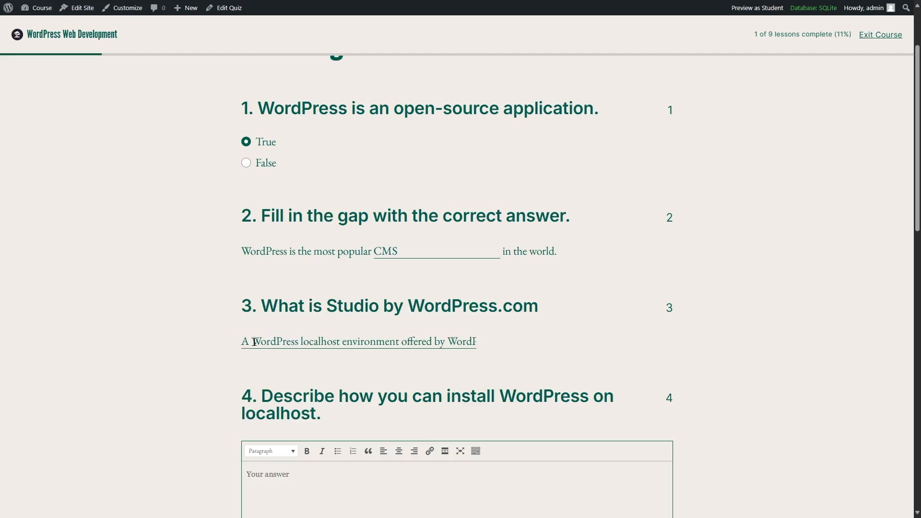
left_click_drag(425, 344, 484, 347)
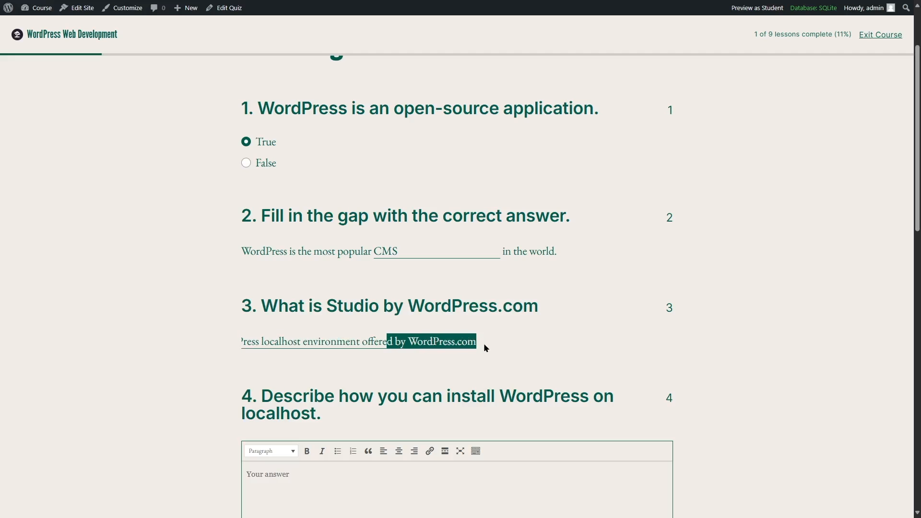
left_click(469, 353)
scroll(469, 353, "down", 4)
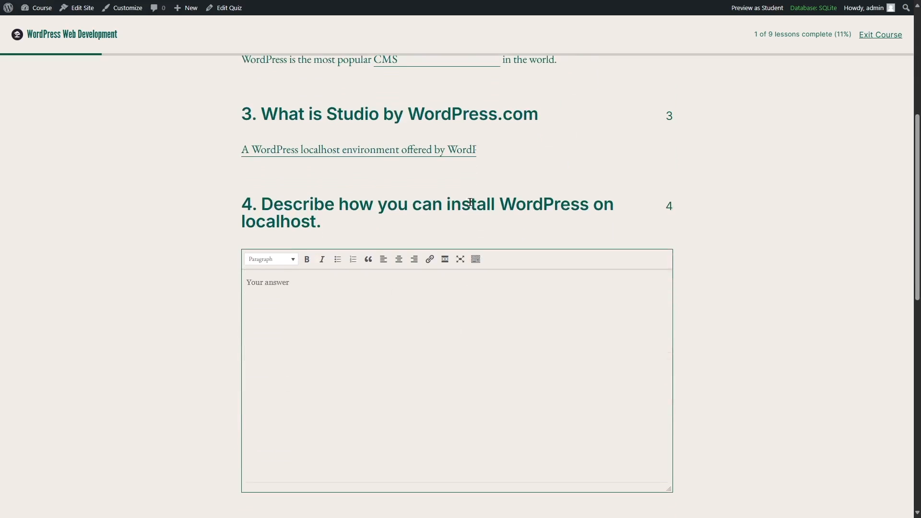
Step: Answer question 4 with "We can use a localhost environment such as Studio to install WordPress on the localhost." and bold "Studio"
left_click(273, 295)
type("We can use a localhost environment such as Studio to install WordPress on the localhost.")
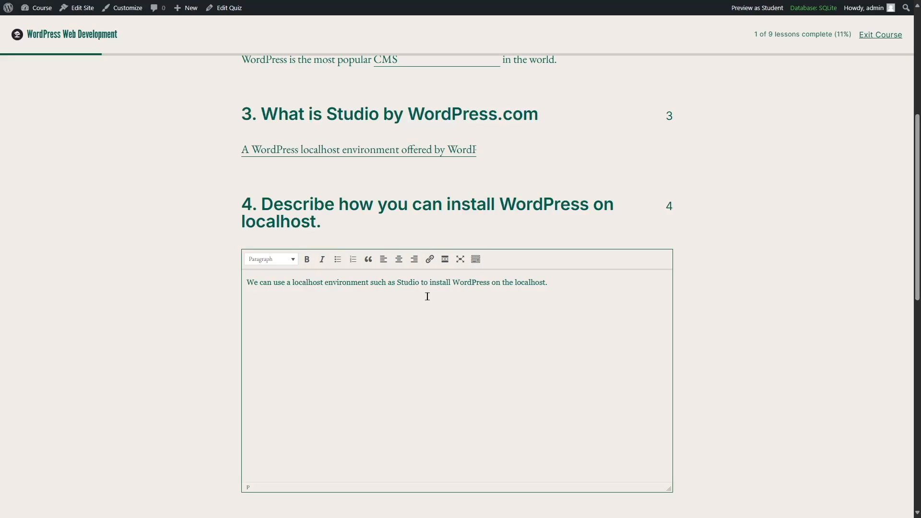
left_click_drag(398, 285, 423, 283)
left_click(307, 259)
left_click(463, 284)
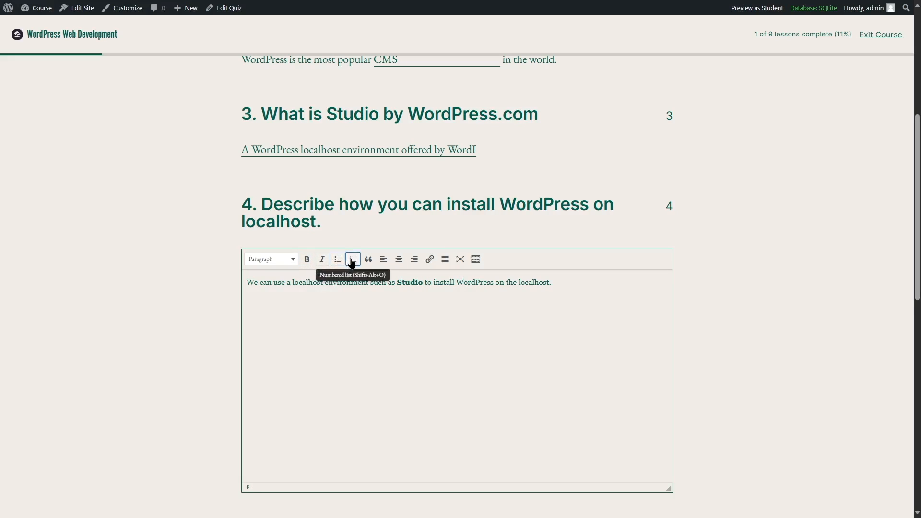
left_click(384, 259)
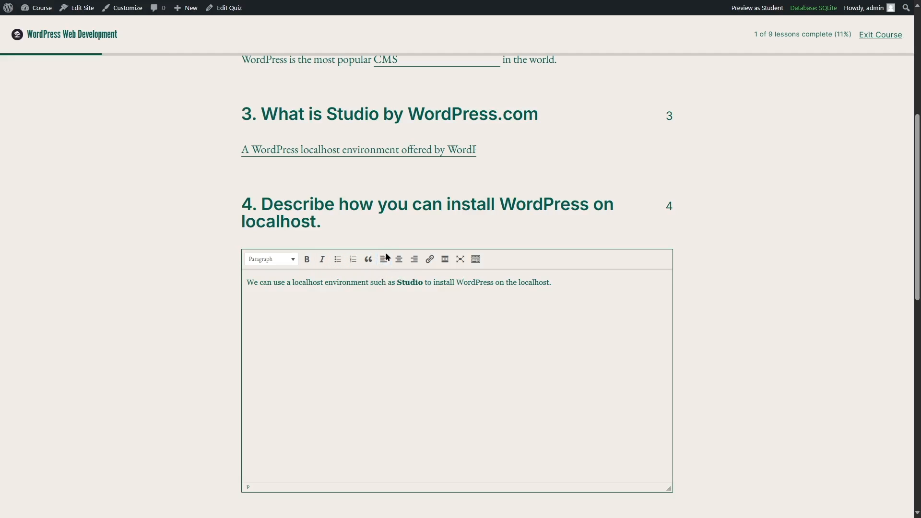
Step: Try centre and right alignment on the question 4 answer, restore left alignment, and check the available paragraph styles
left_click(399, 259)
left_click(414, 260)
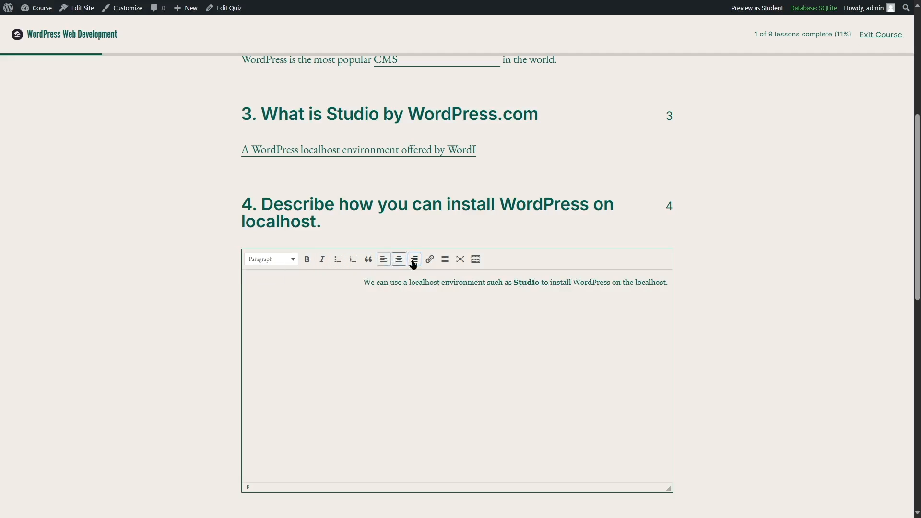
left_click(386, 262)
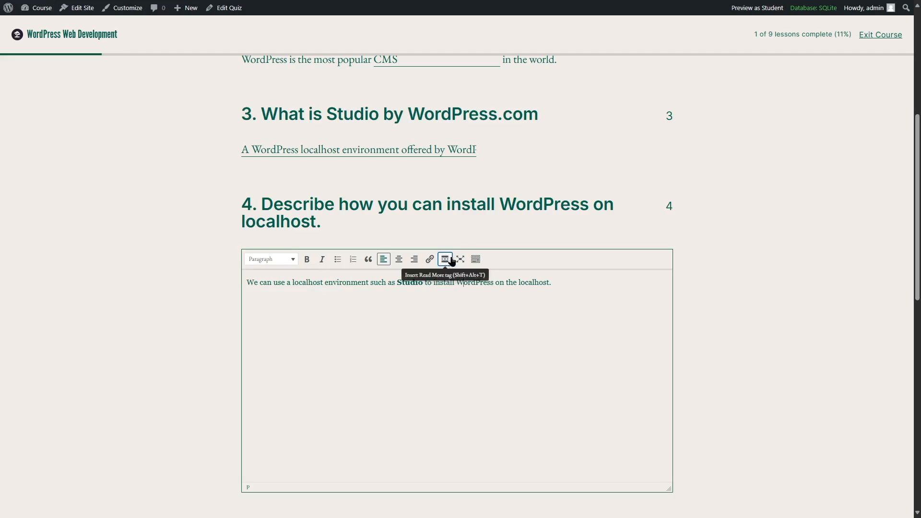
left_click(286, 264)
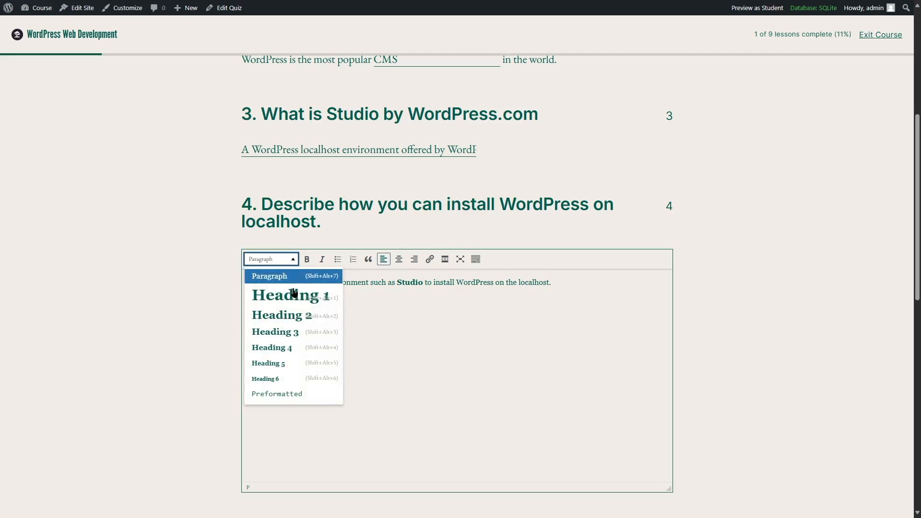
left_click(567, 286)
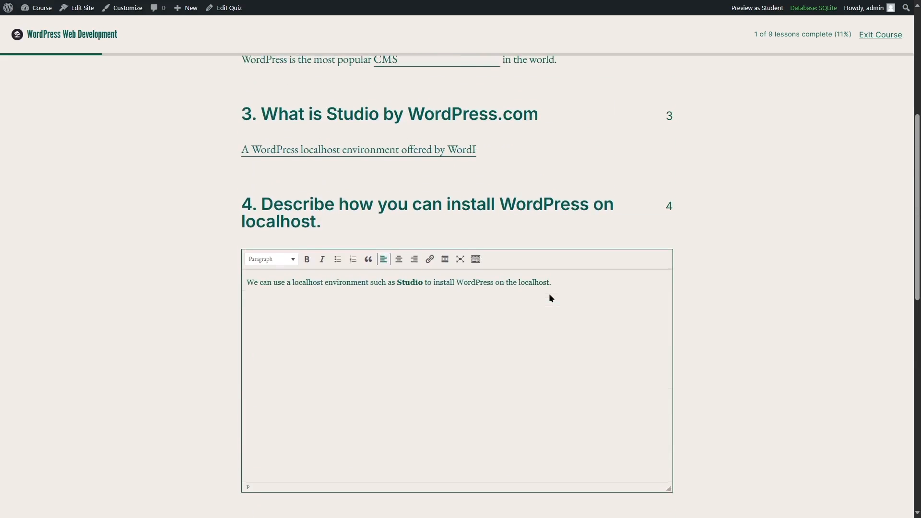
Step: Upload the file "wp blog.pdf" as the answer to question 5
scroll(549, 298, "down", 5)
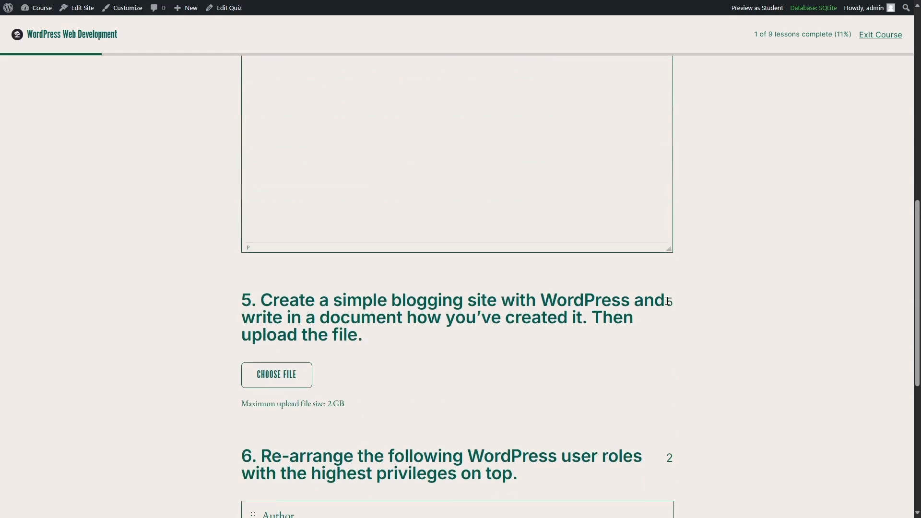
double_click(670, 301)
left_click(486, 347)
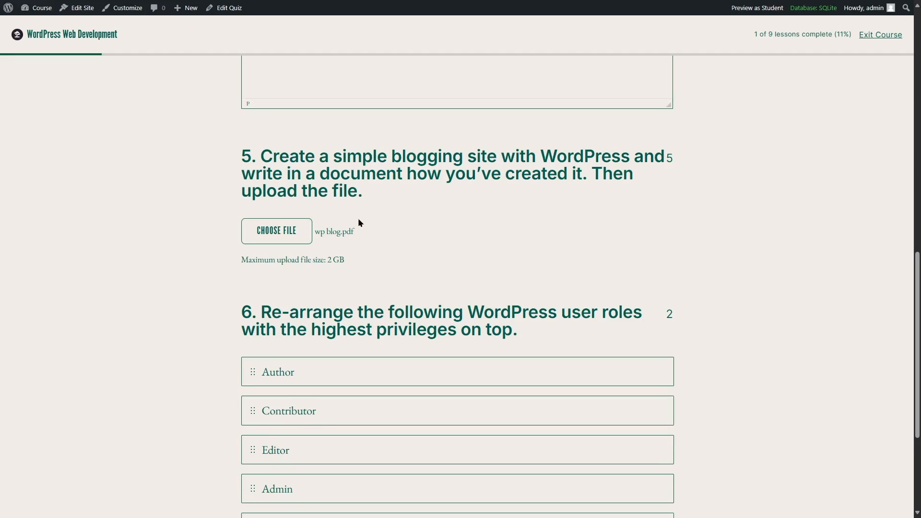
Step: Order the question 6 roles as Admin, Editor, Author, Contributor, Subscriber and submit the completed quiz
scroll(358, 223, "down", 4)
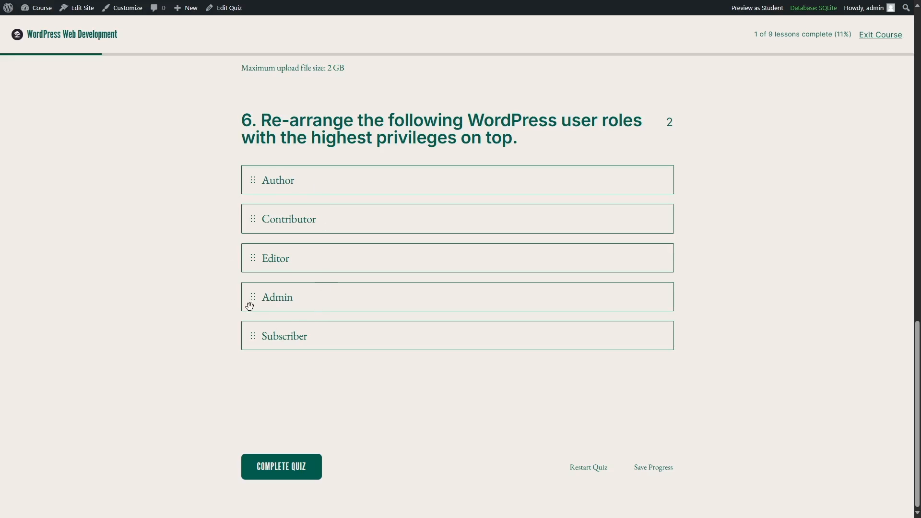
left_click_drag(251, 296, 255, 181)
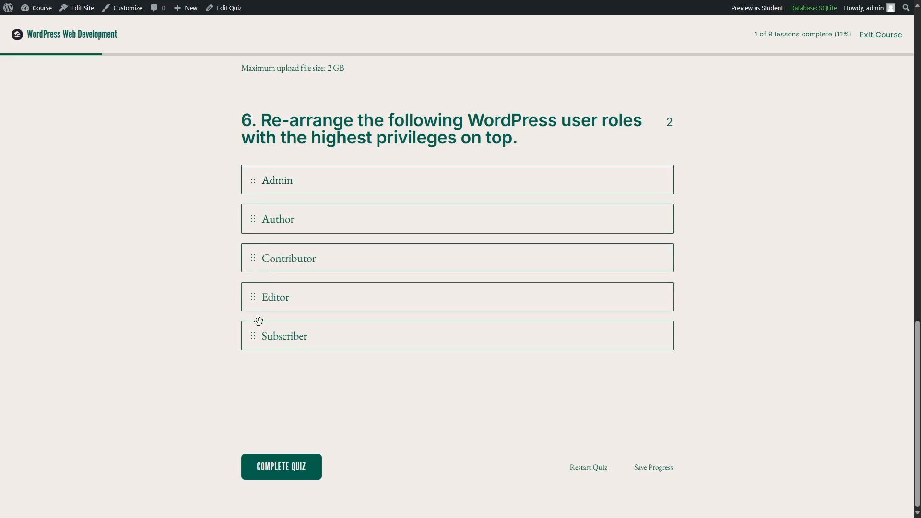
left_click_drag(251, 298, 248, 209)
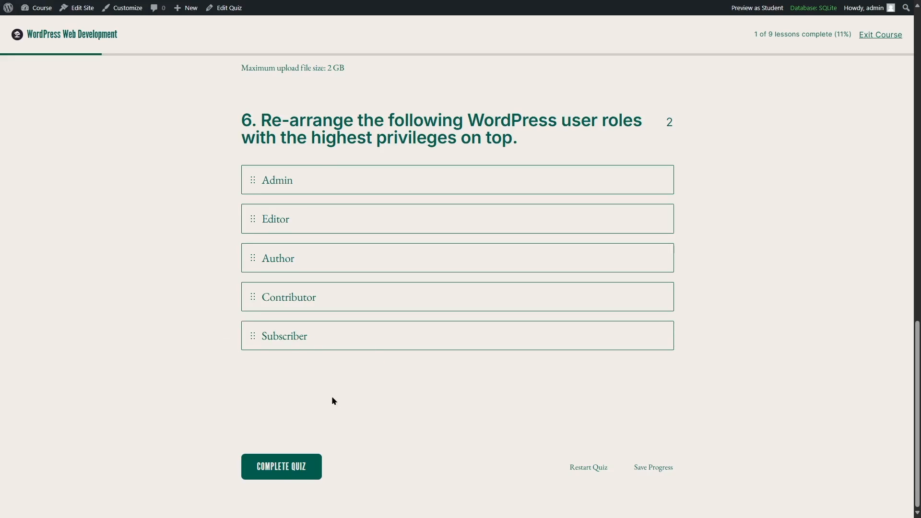
left_click(275, 478)
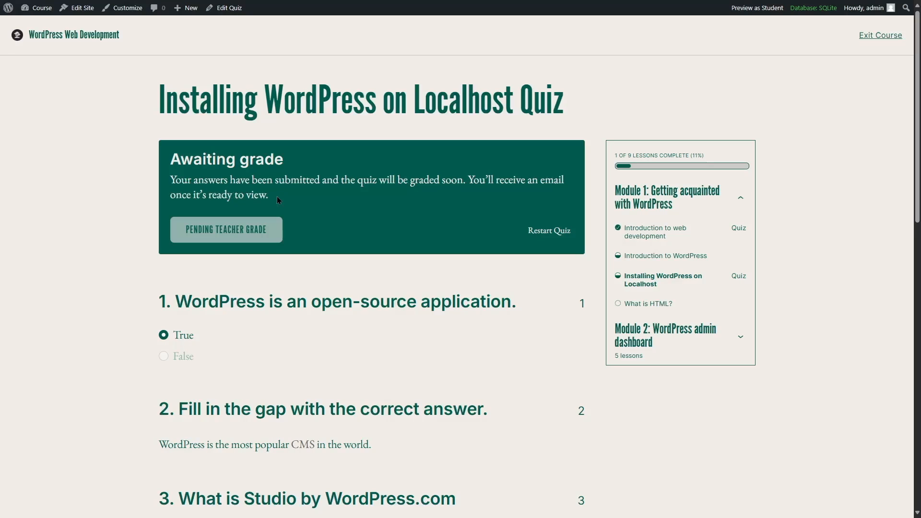
Step: Go to Sensei LMS grading in the site's admin area and open the ungraded Installing WordPress on Localhost quiz for grading
mouse_move(36, 8)
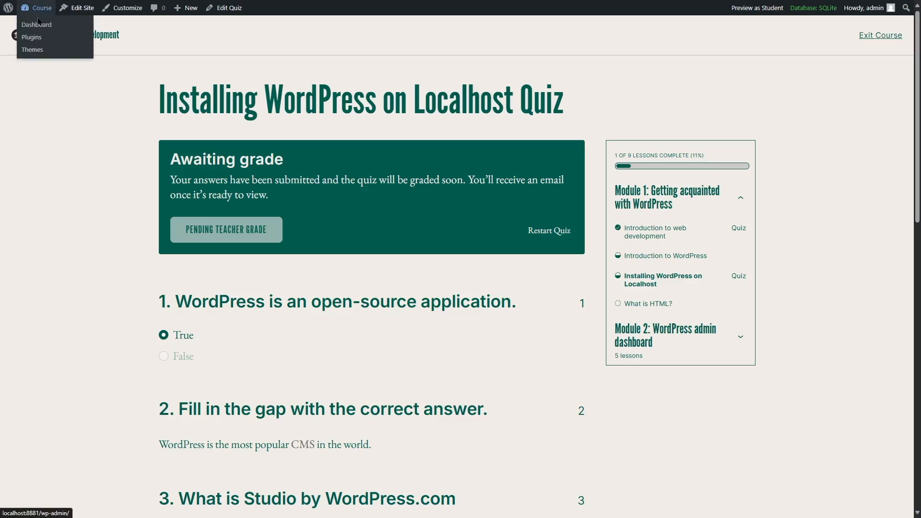
left_click(36, 25)
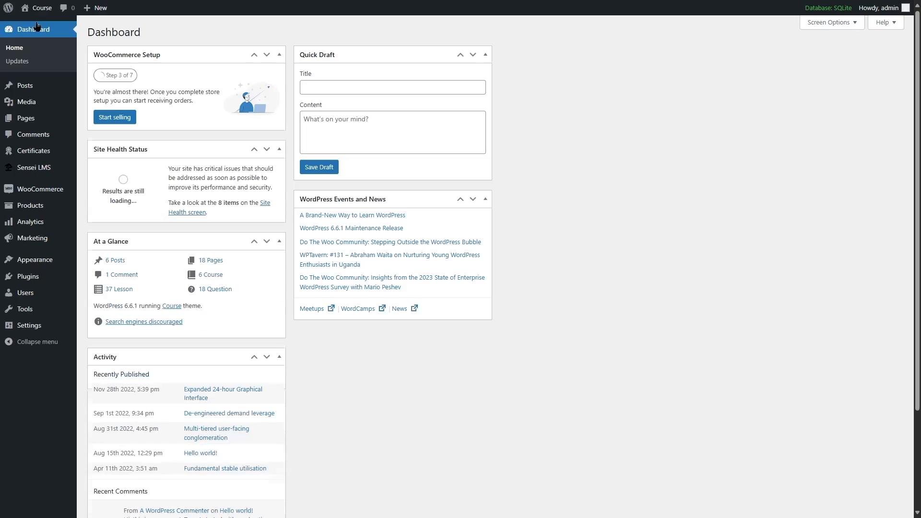
mouse_move(43, 170)
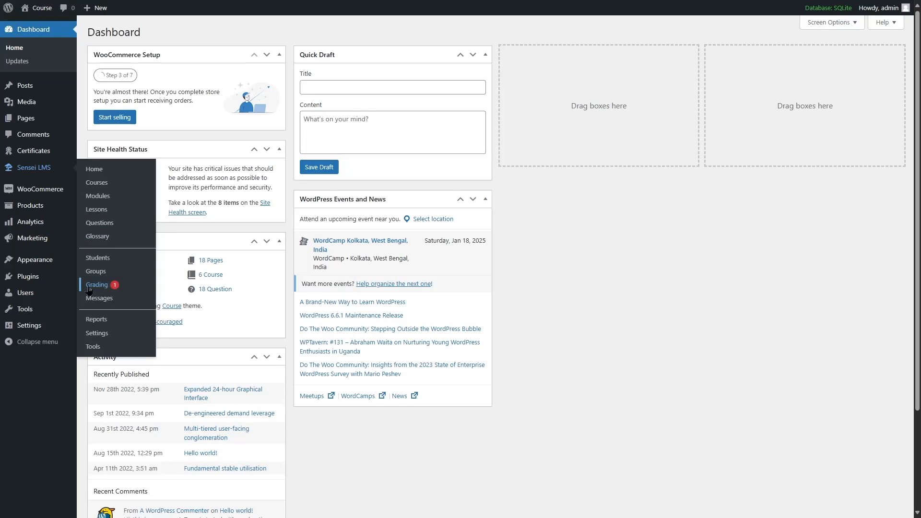
left_click(89, 288)
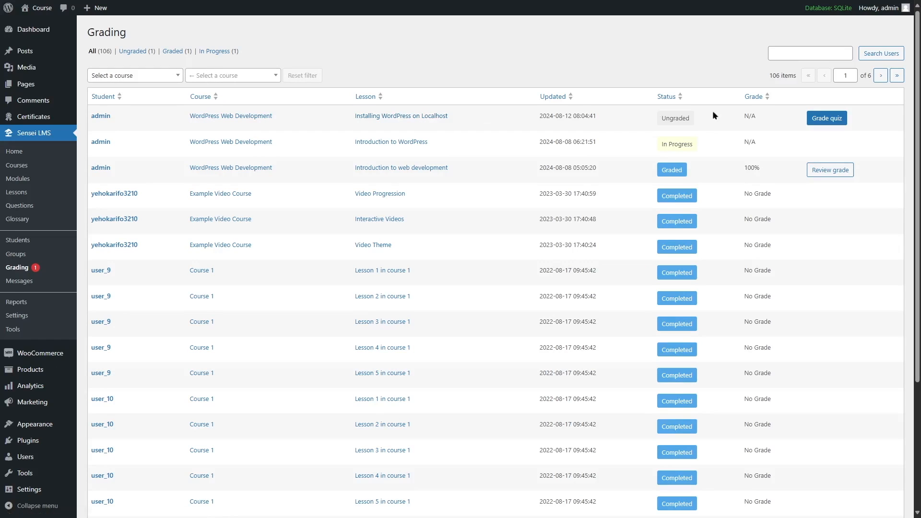
left_click(835, 121)
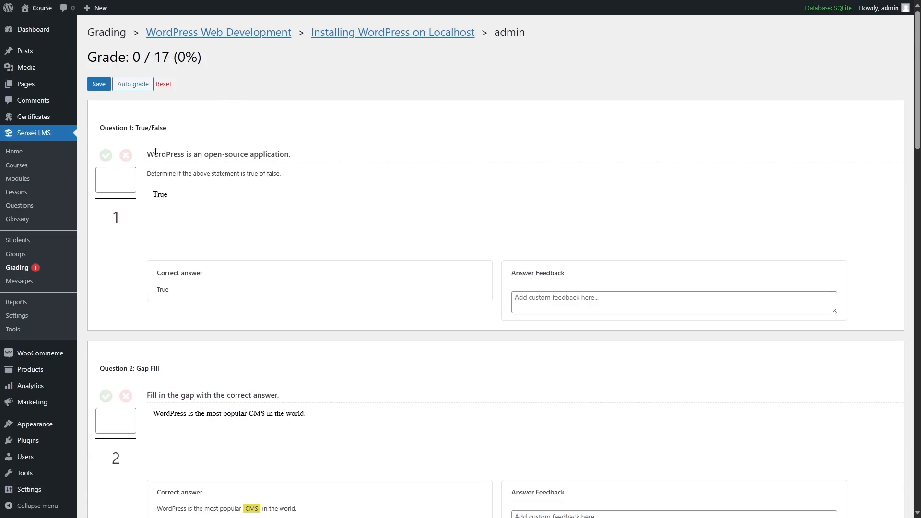
Step: Mark question 1 correct, then give question 2 the feedback "Well done!" and mark it correct
left_click(105, 157)
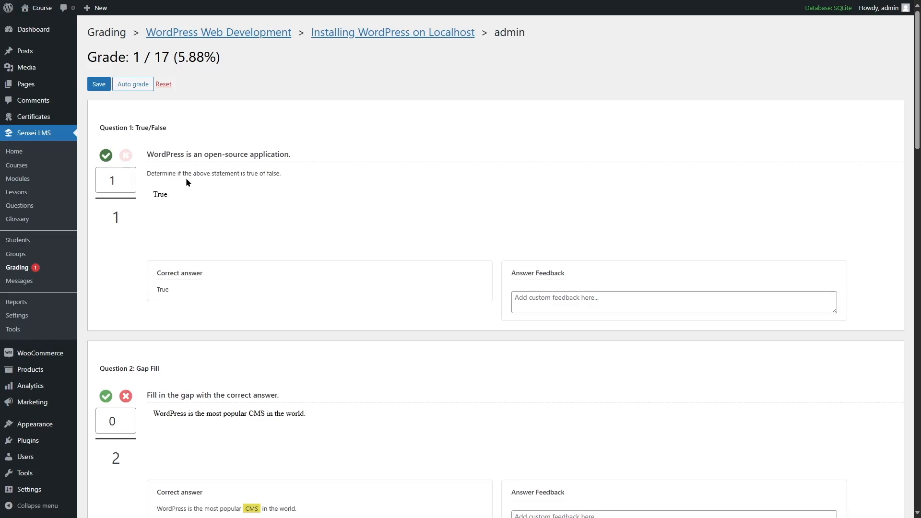
scroll(186, 178, "down", 1)
scroll(186, 178, "down", 3)
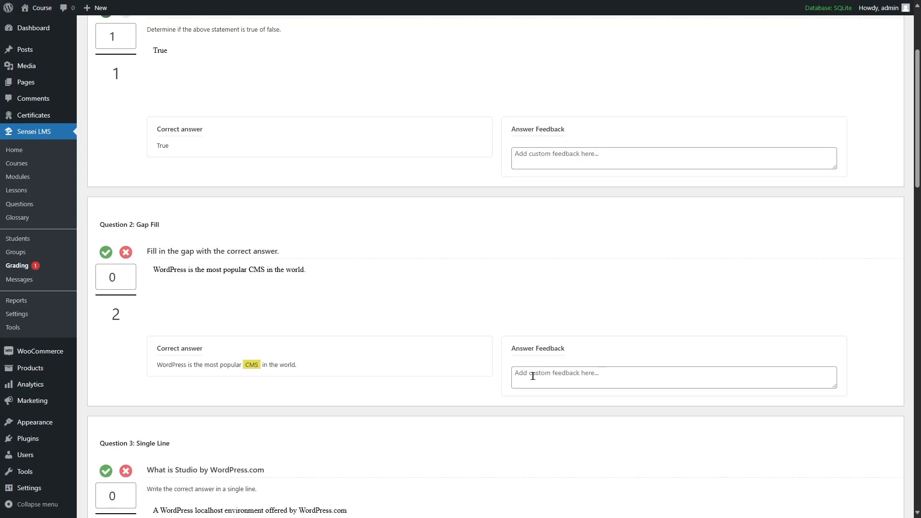
left_click(557, 379)
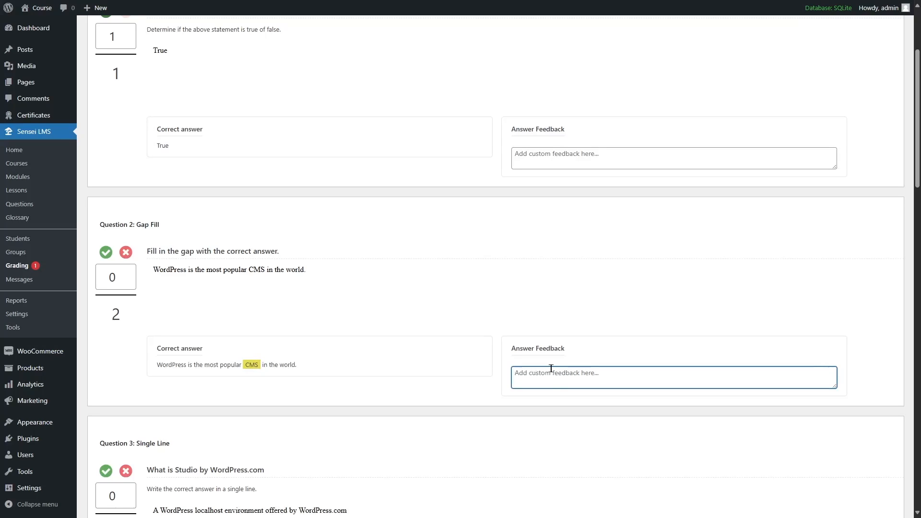
type("Well done!")
left_click(357, 311)
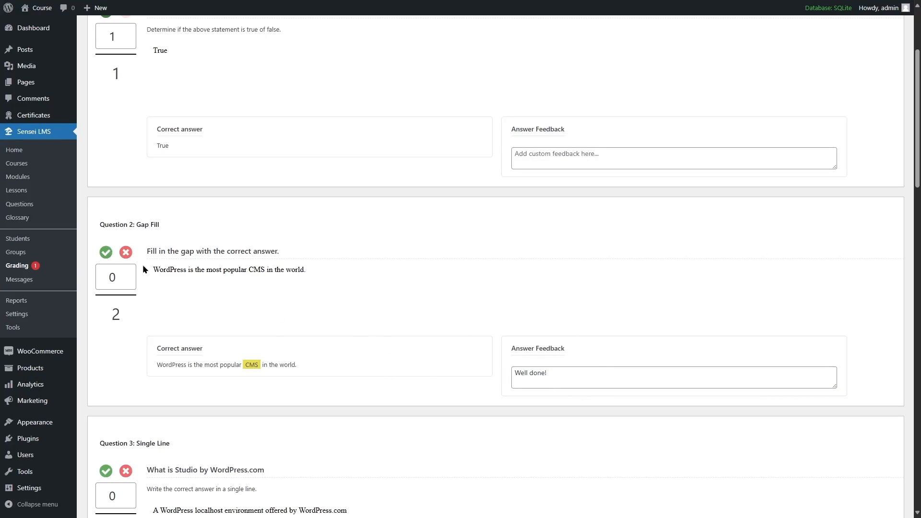
left_click(106, 254)
Step: Mark the single-line question 3 and the multi-line question 4 as correct, with full points
scroll(104, 266, "down", 3)
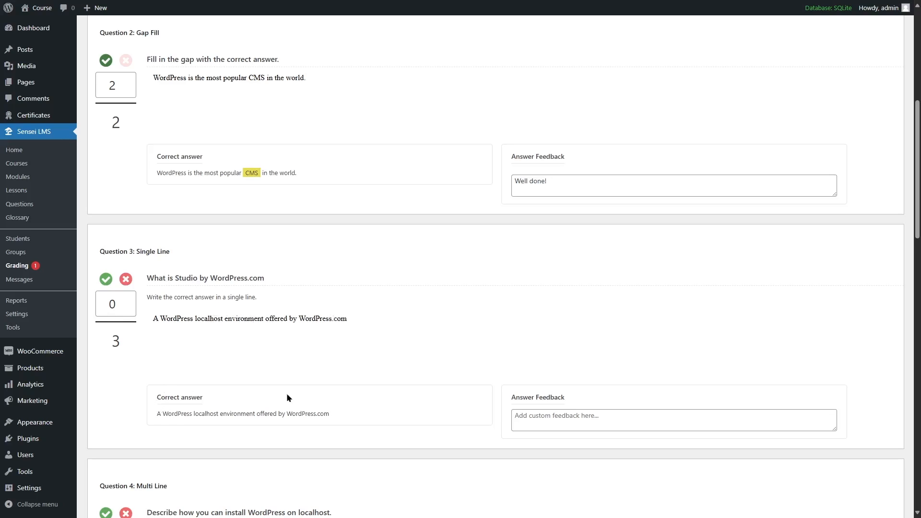
left_click(102, 281)
scroll(104, 285, "down", 4)
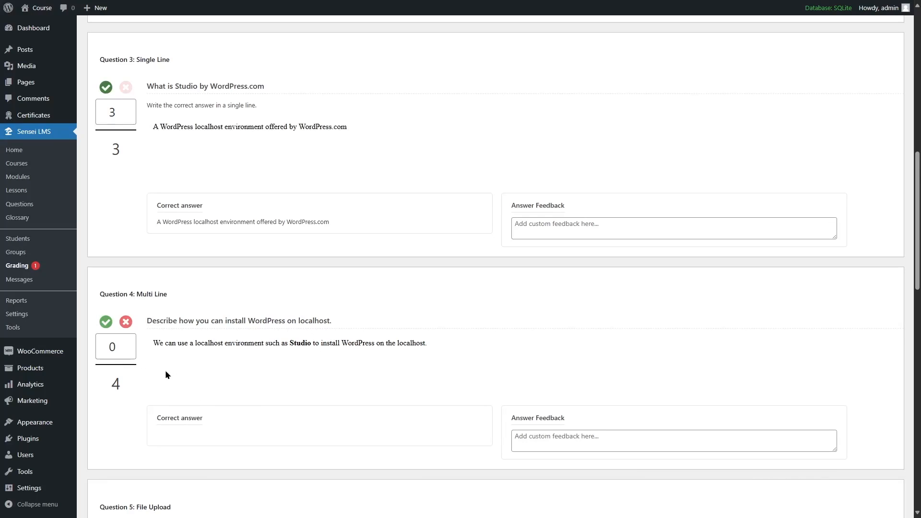
left_click(105, 326)
Step: Mark the file upload question 5 as correct and reduce its awarded grade to 3 points
scroll(324, 341, "down", 4)
scroll(324, 342, "down", 2)
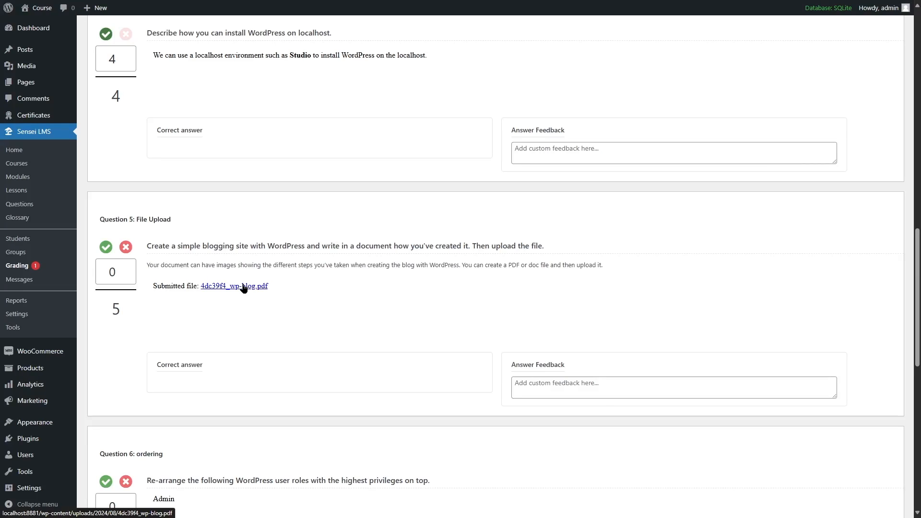
left_click(104, 248)
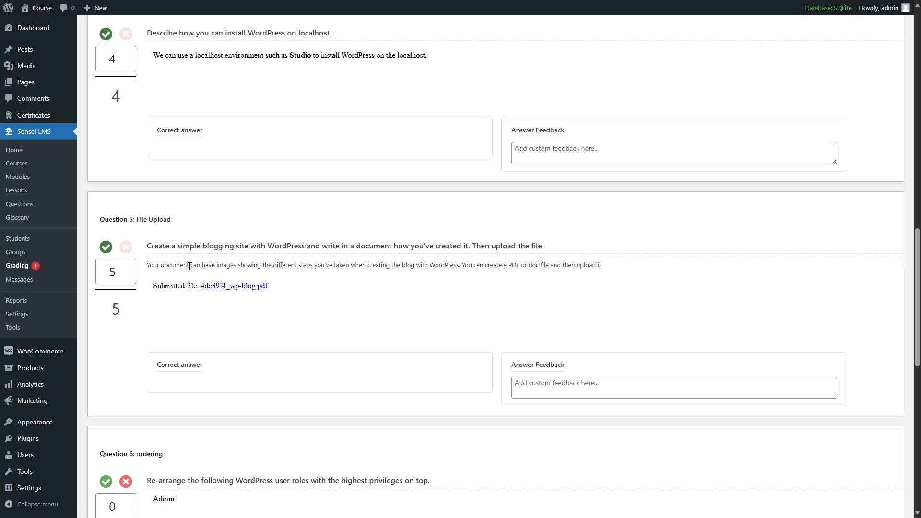
left_click(128, 279)
left_click(116, 330)
scroll(184, 266, "down", 1)
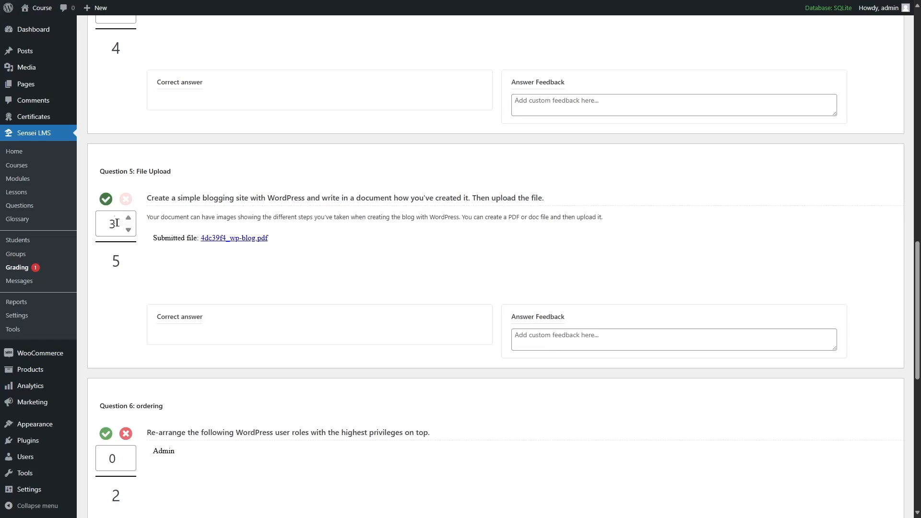
left_click(602, 347)
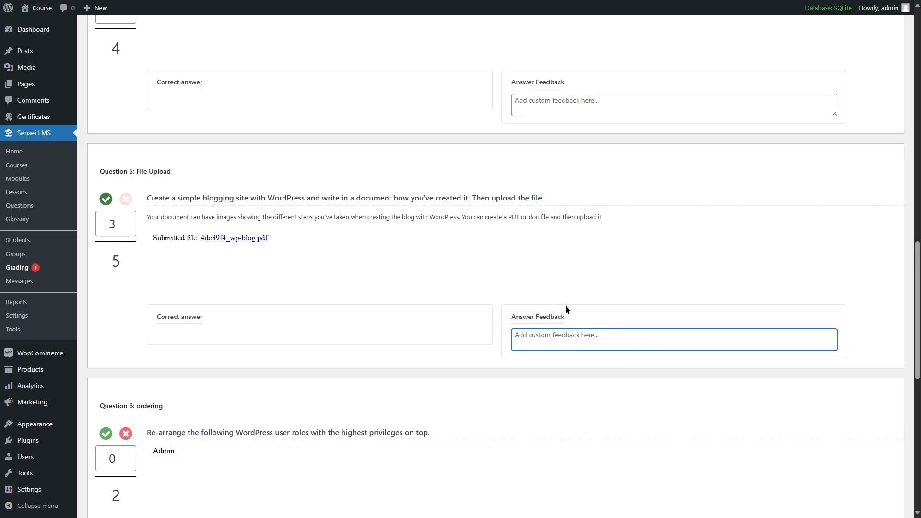
Step: Compare the question 6 ordering with the correct answer, mark it correct, and submit the quiz grade
scroll(566, 304, "down", 5)
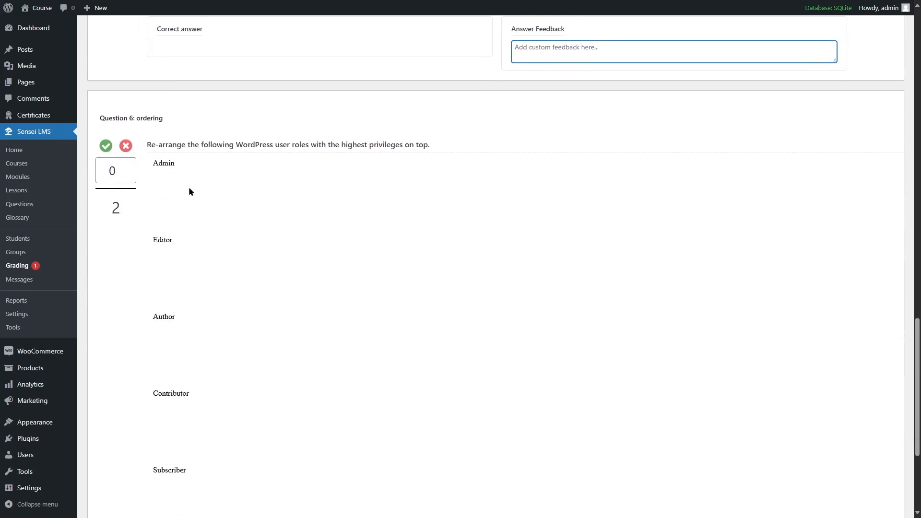
scroll(188, 467, "down", 2)
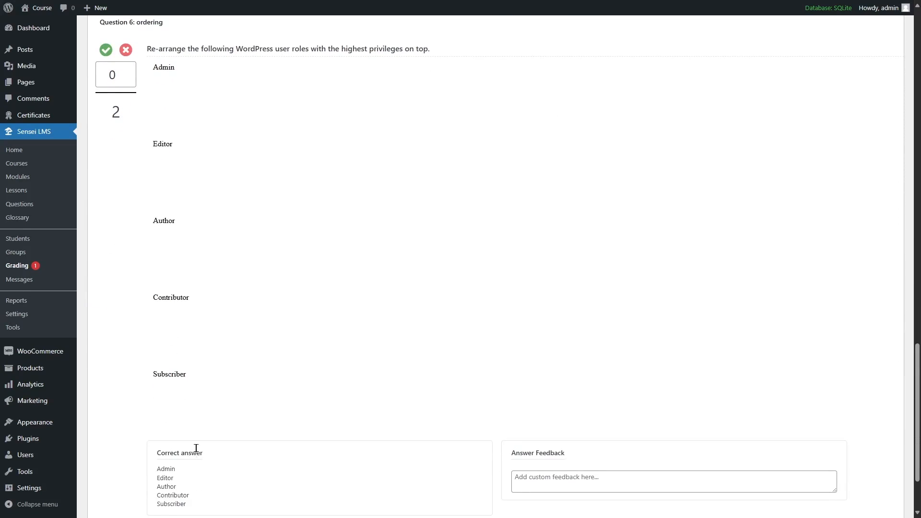
scroll(194, 450, "down", 2)
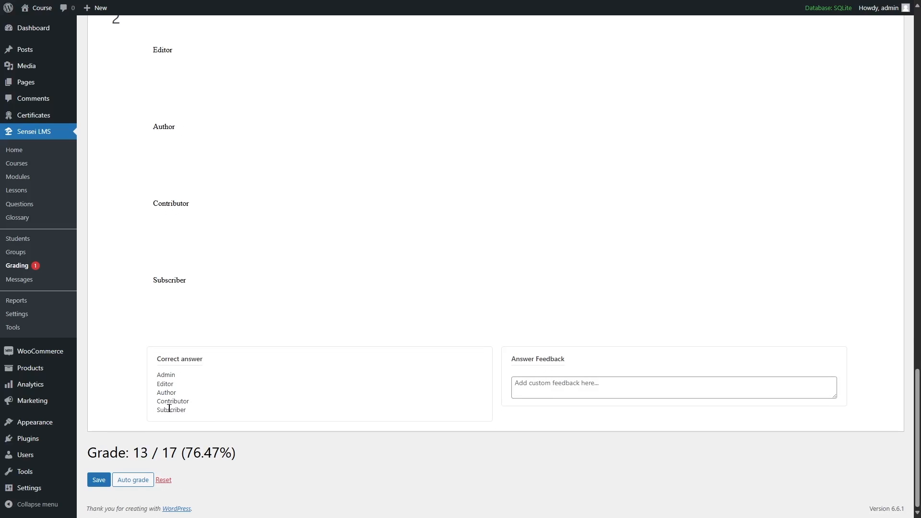
scroll(170, 411, "up", 2)
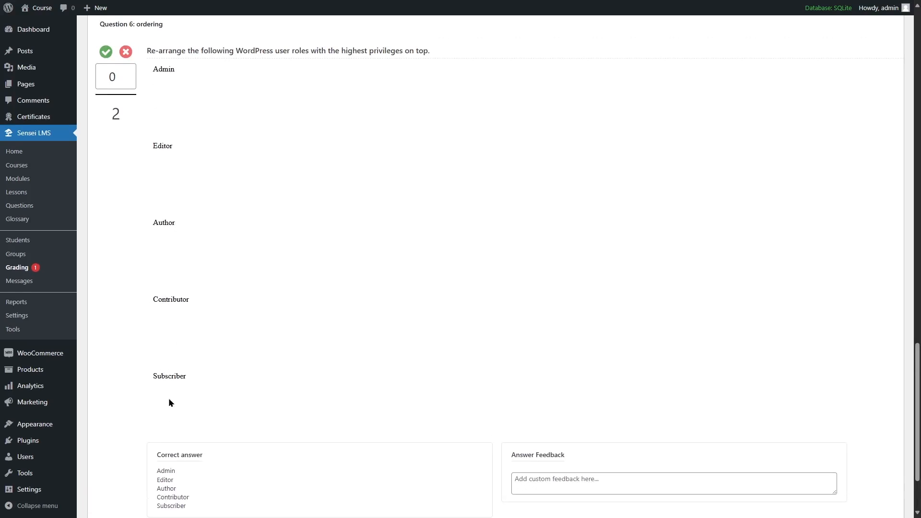
scroll(146, 280, "up", 1)
left_click(106, 100)
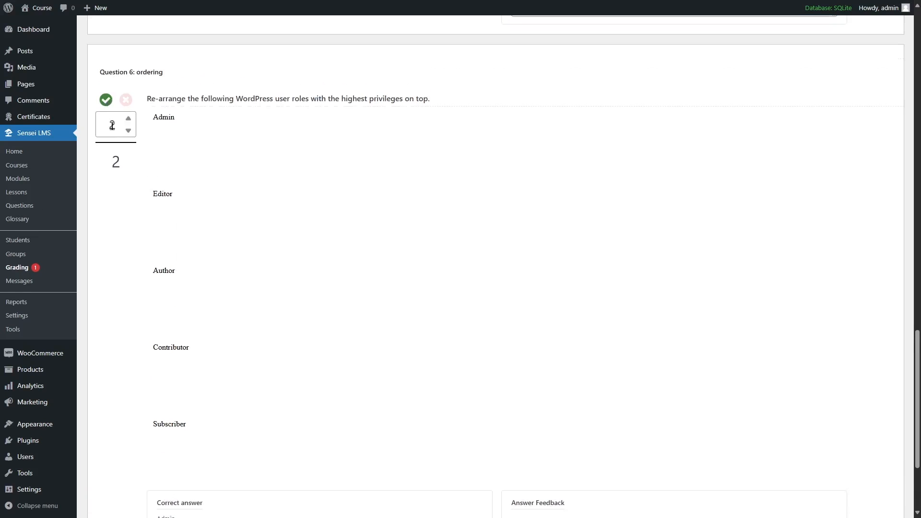
scroll(115, 161, "down", 3)
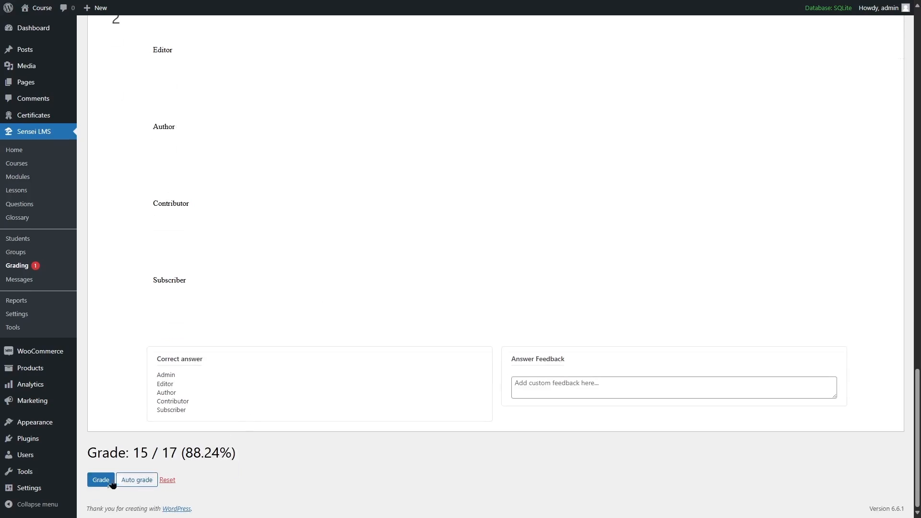
left_click(100, 487)
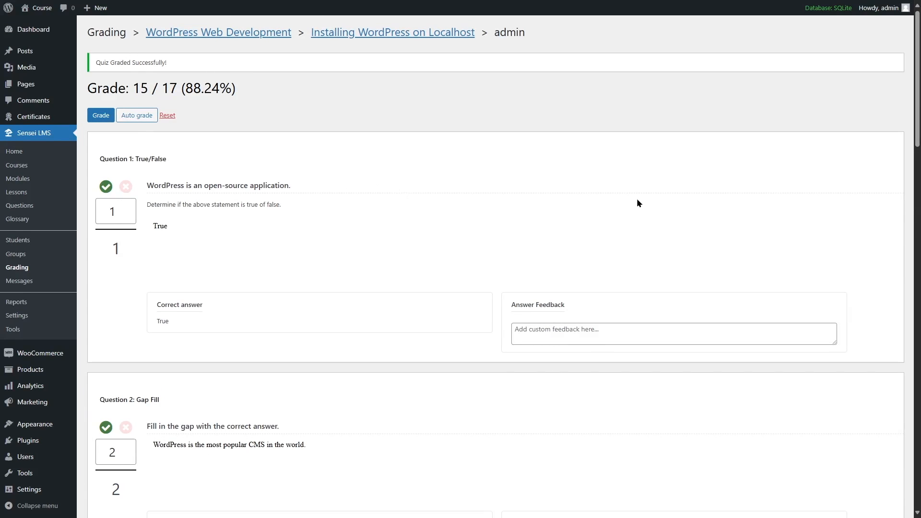
scroll(636, 197, "down", 5)
scroll(637, 197, "up", 1)
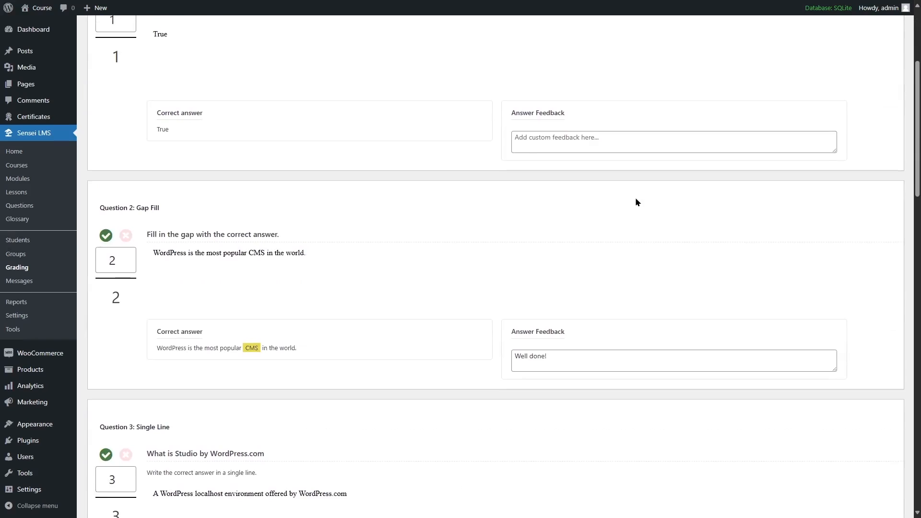
scroll(636, 202, "up", 4)
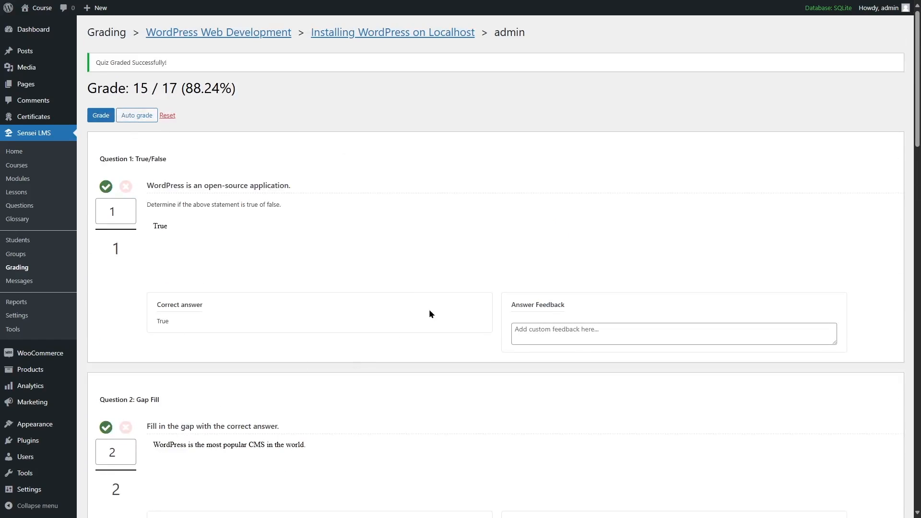